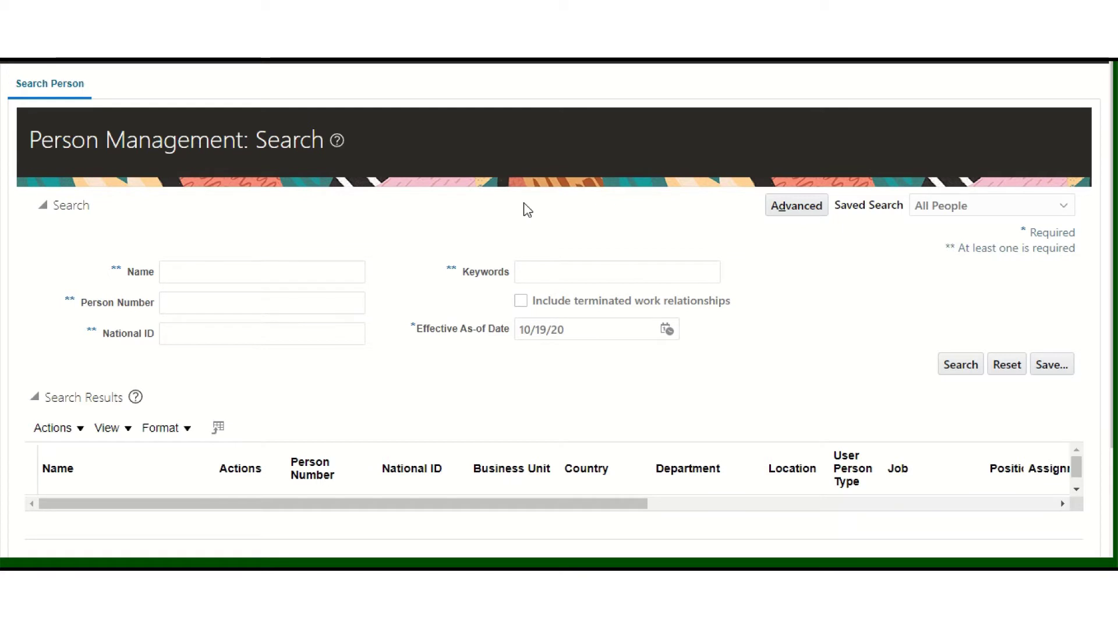
# - Go to My Client Groups > Person Management from the Navigator
pyautogui.click(32, 61)
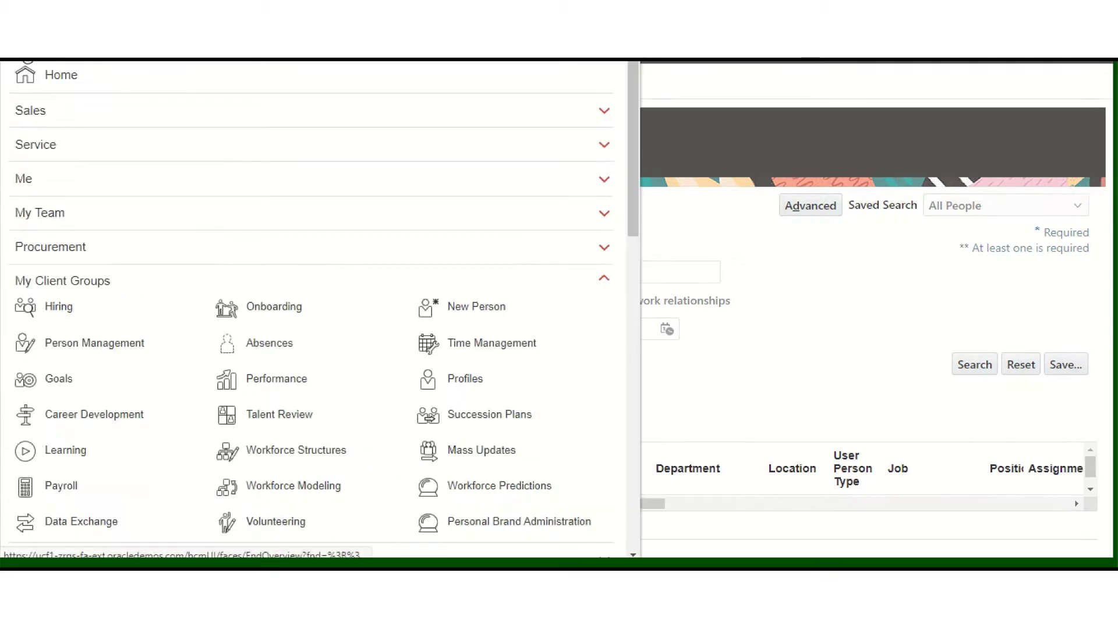
pyautogui.click(603, 280)
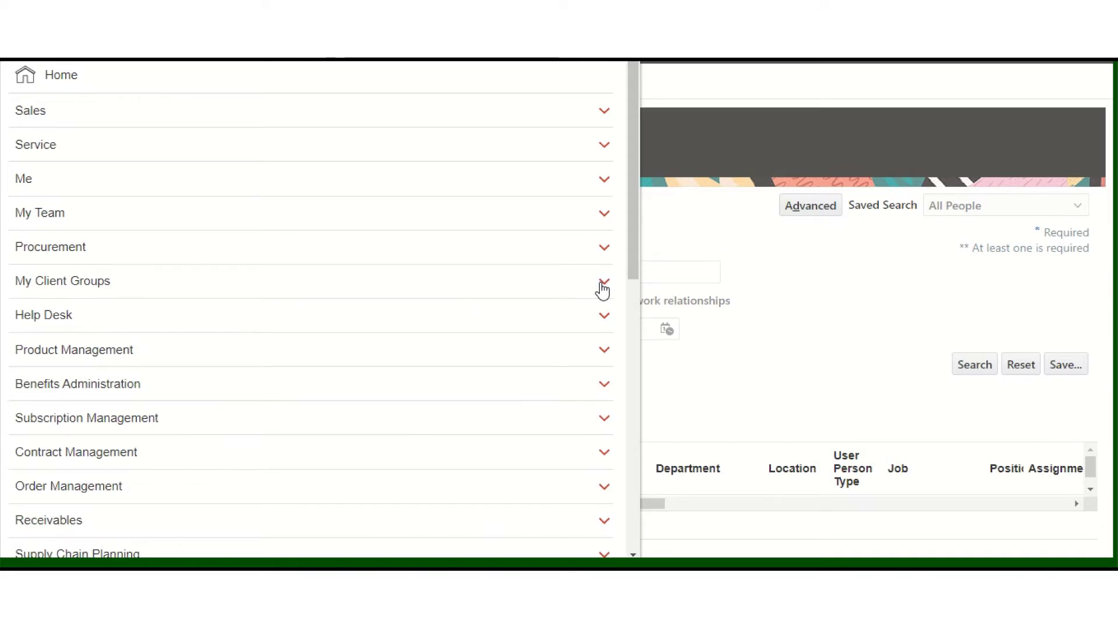
pyautogui.click(603, 285)
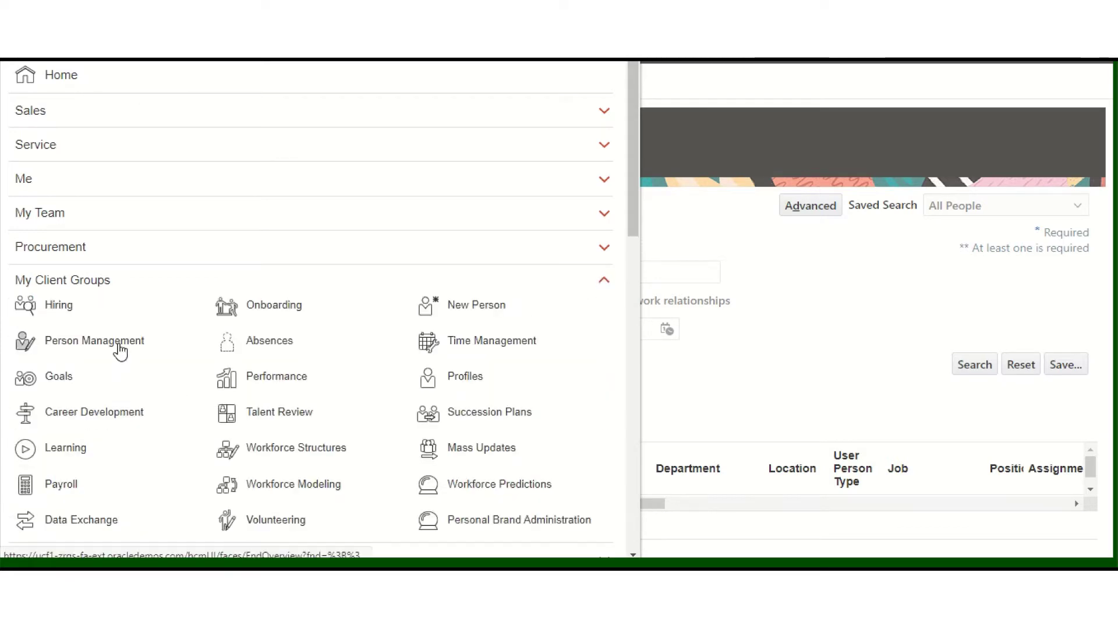
pyautogui.click(117, 341)
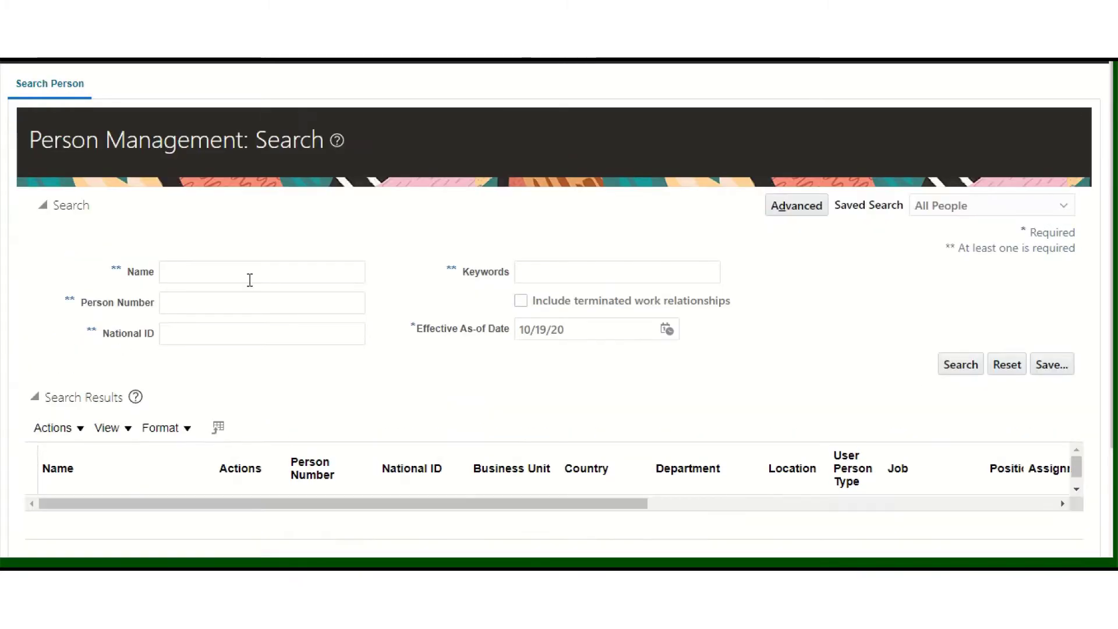
# - Search people by a wildcard first-name pattern, returning two matches
pyautogui.click(230, 274)
pyautogui.click(221, 300)
pyautogui.click(214, 275)
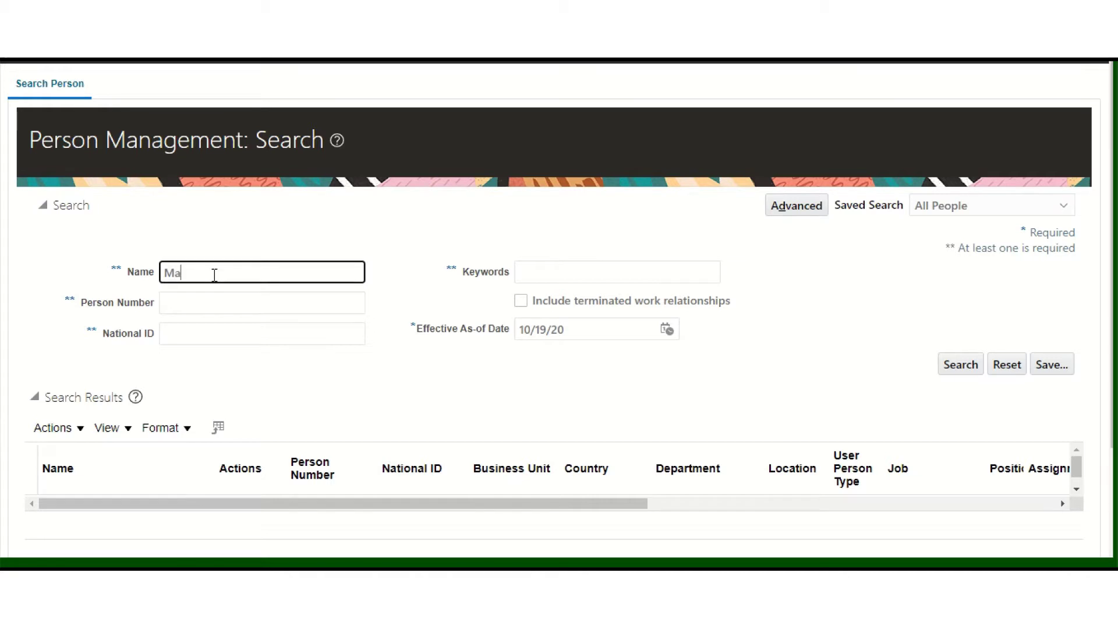
pyautogui.click(964, 368)
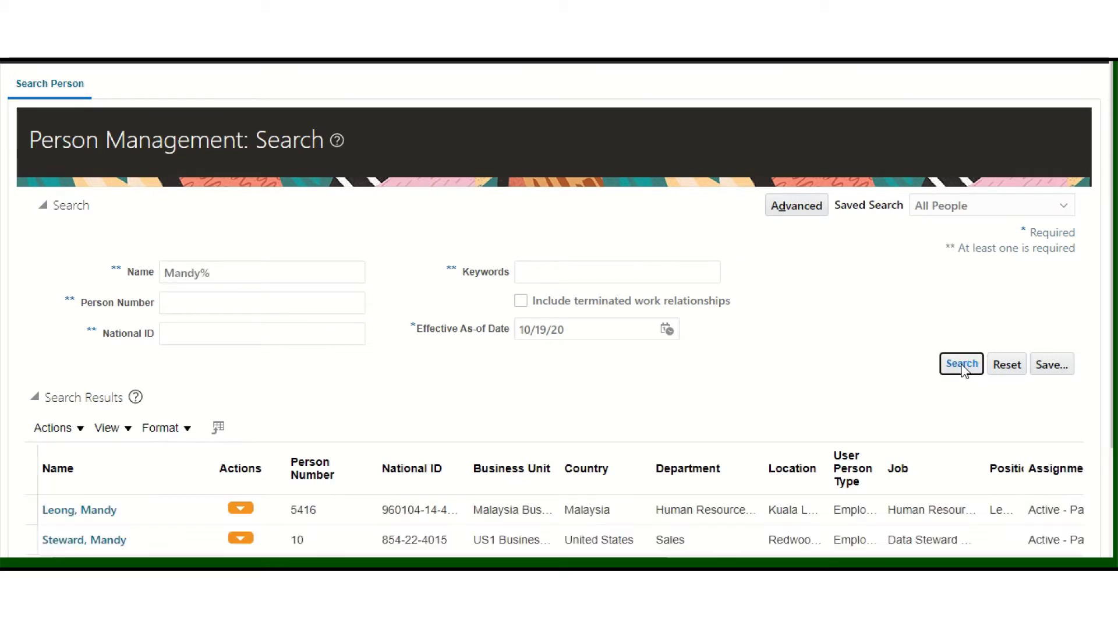
pyautogui.scroll(-2, 964, 368)
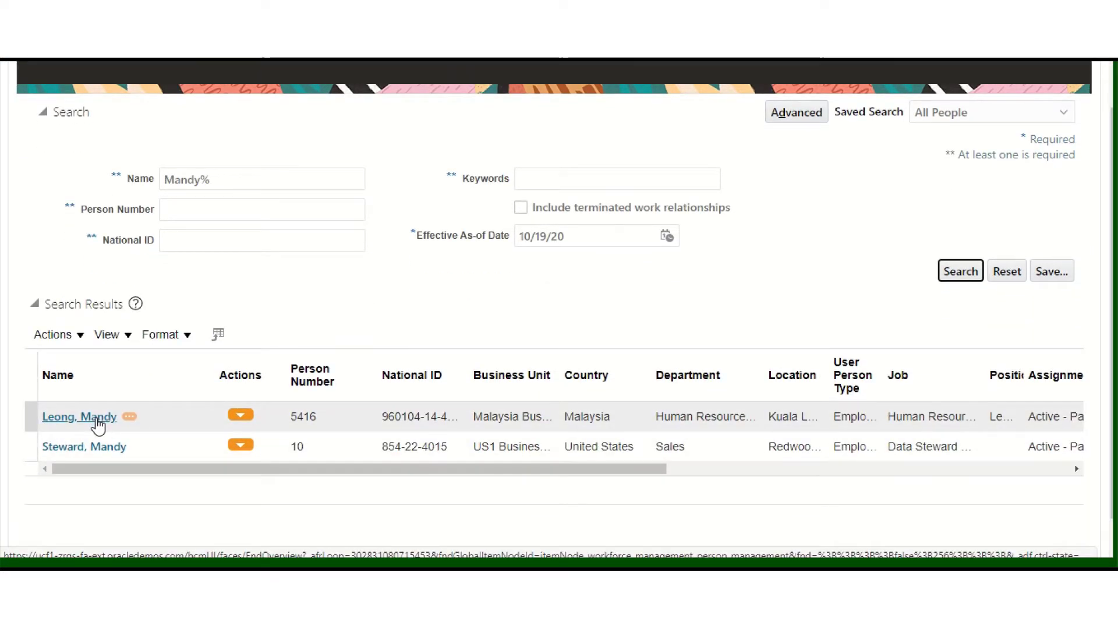
# - Select the first matching person and review the Actions menu's Personal and Employment options
pyautogui.click(155, 417)
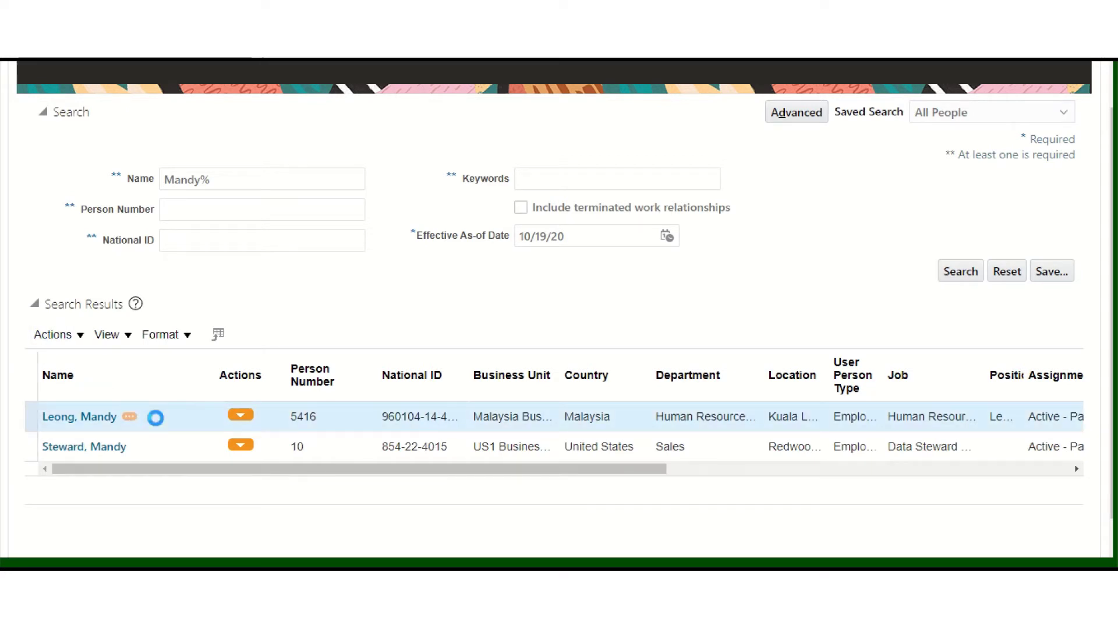
pyautogui.click(80, 338)
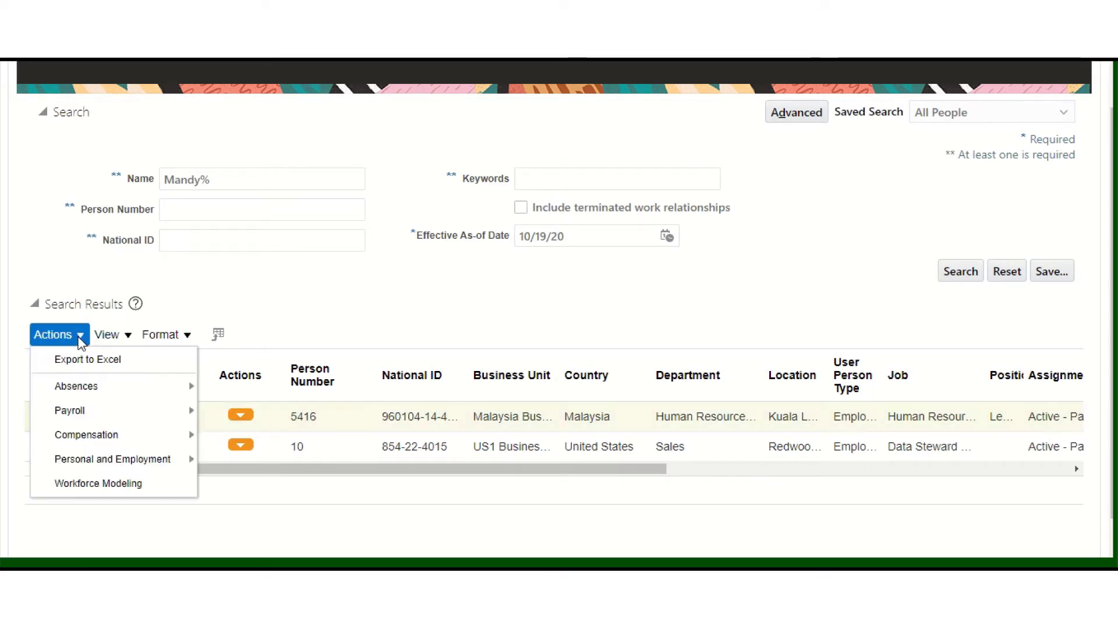
pyautogui.click(157, 464)
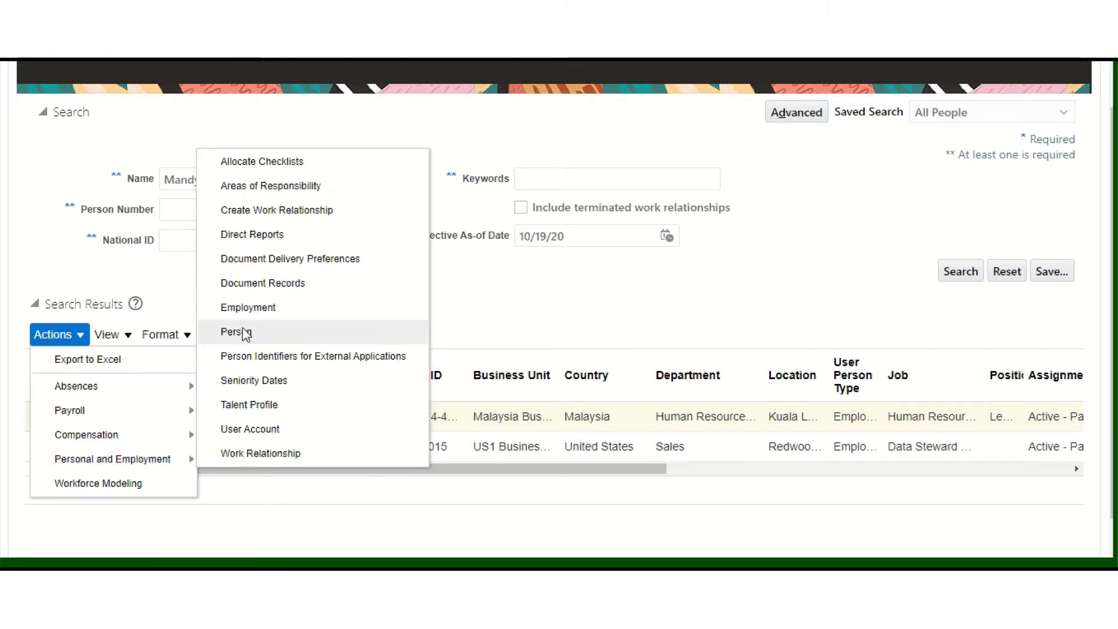
pyautogui.click(469, 324)
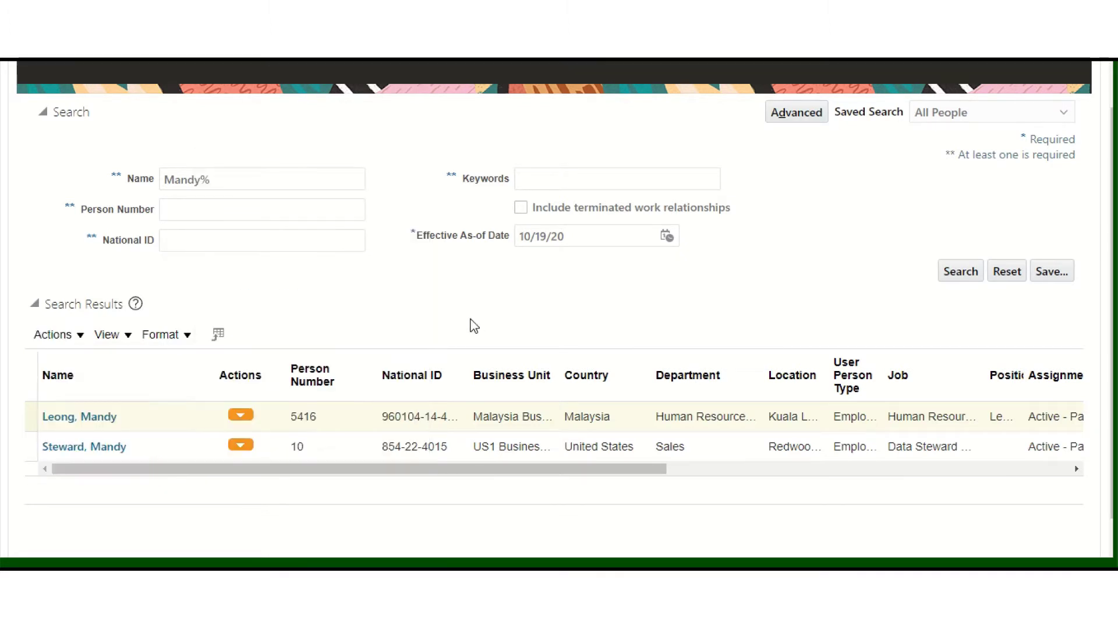
# - Open the first result's Person page via Tasks > Personal and Employment > Person
pyautogui.click(100, 416)
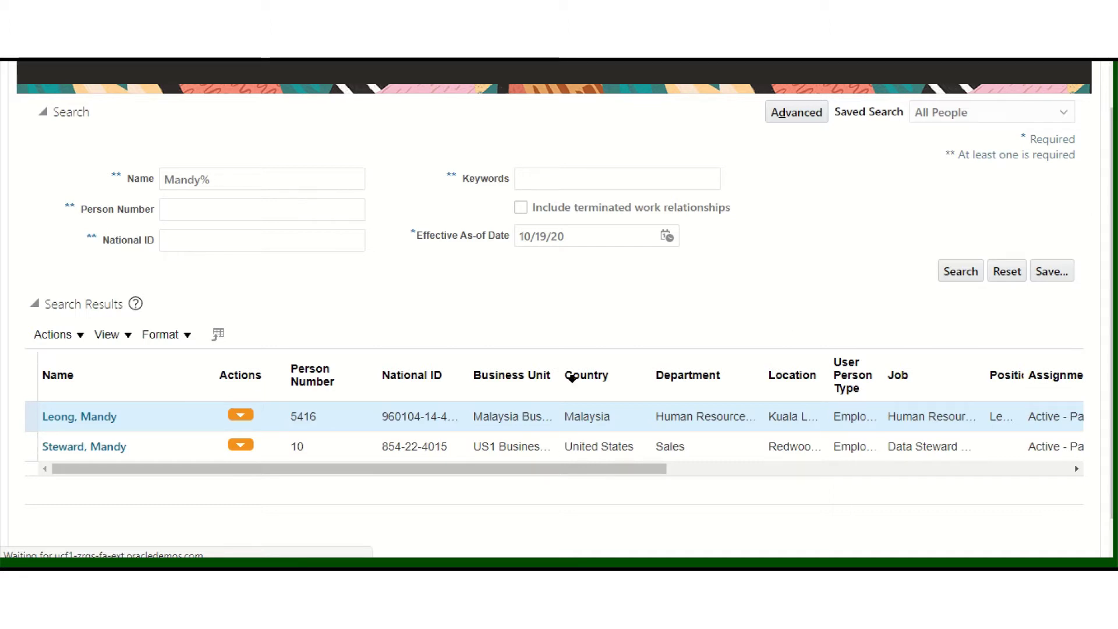
pyautogui.click(113, 416)
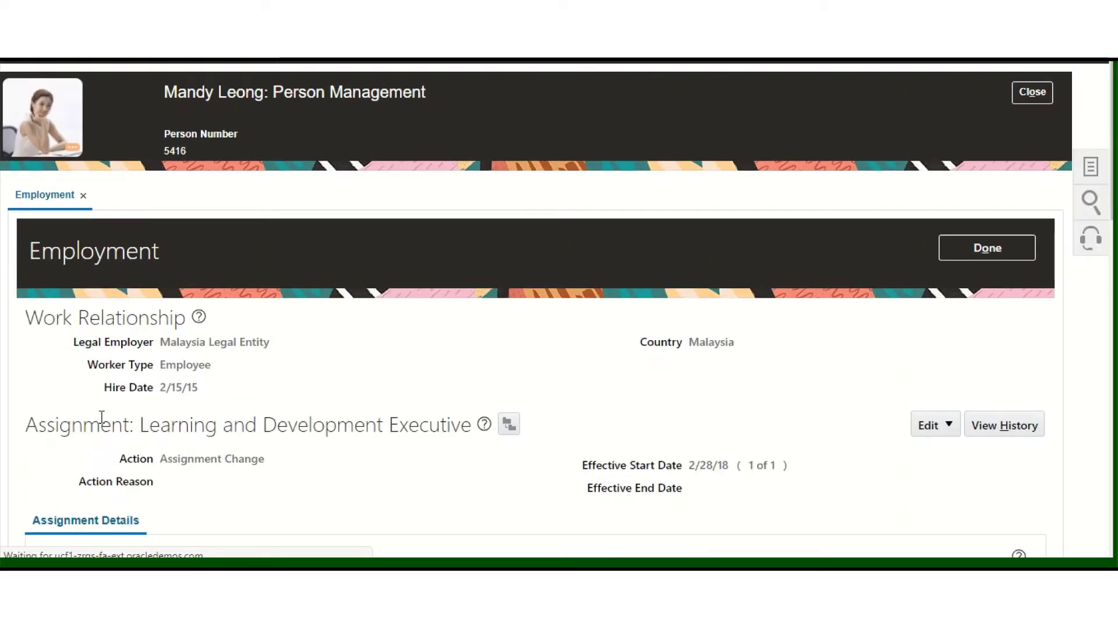
pyautogui.click(1090, 167)
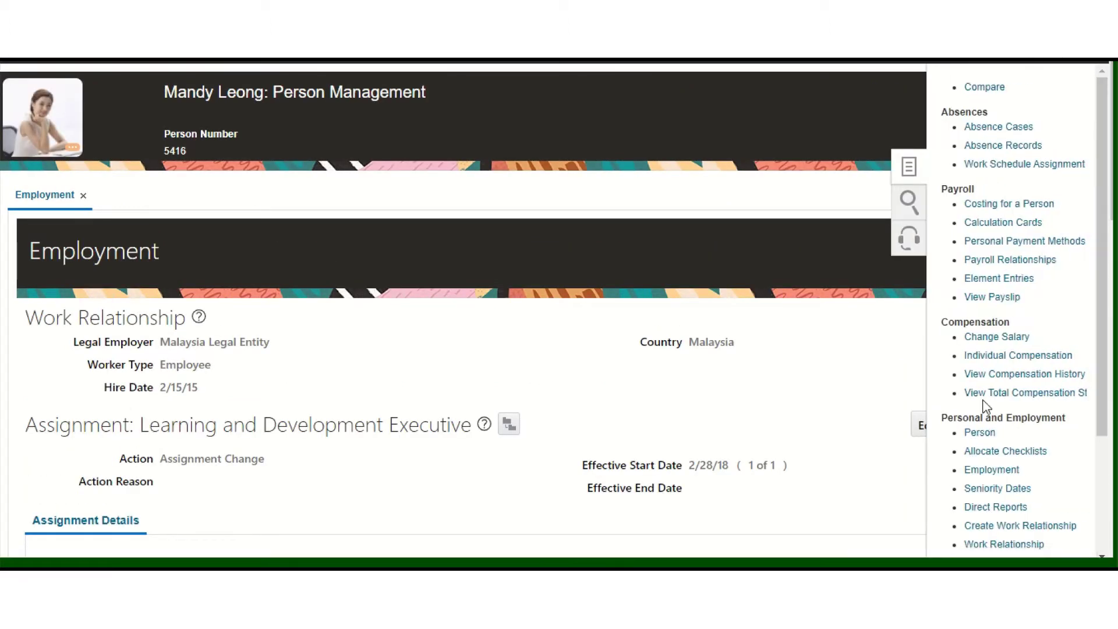
pyautogui.click(978, 434)
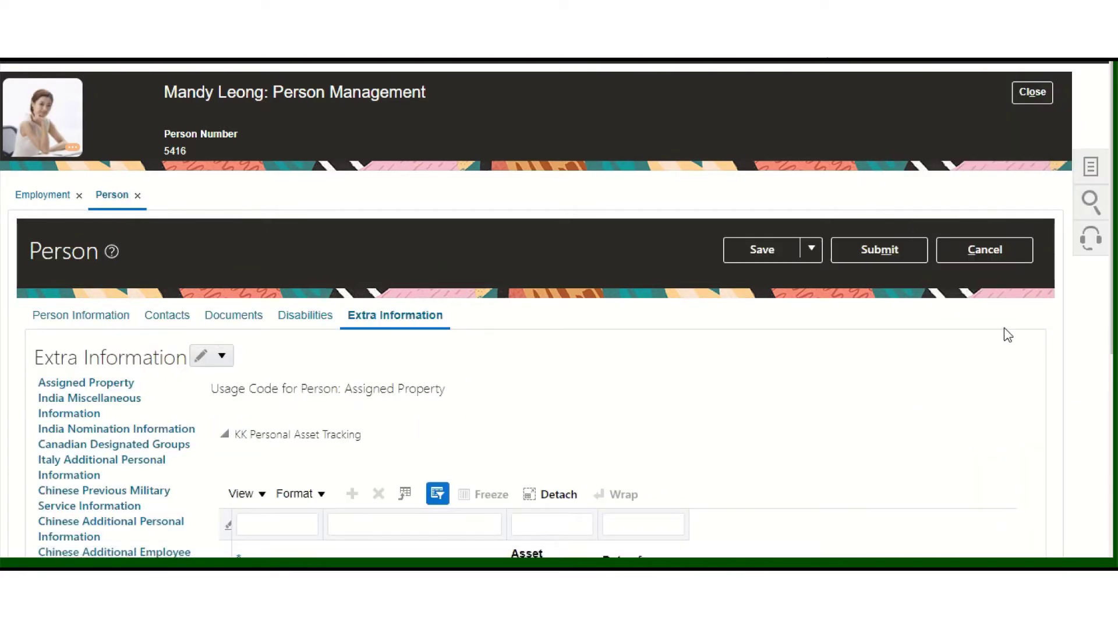
# - Browse the India Miscellaneous Information and Assigned Property extra information types
pyautogui.scroll(-3, 758, 313)
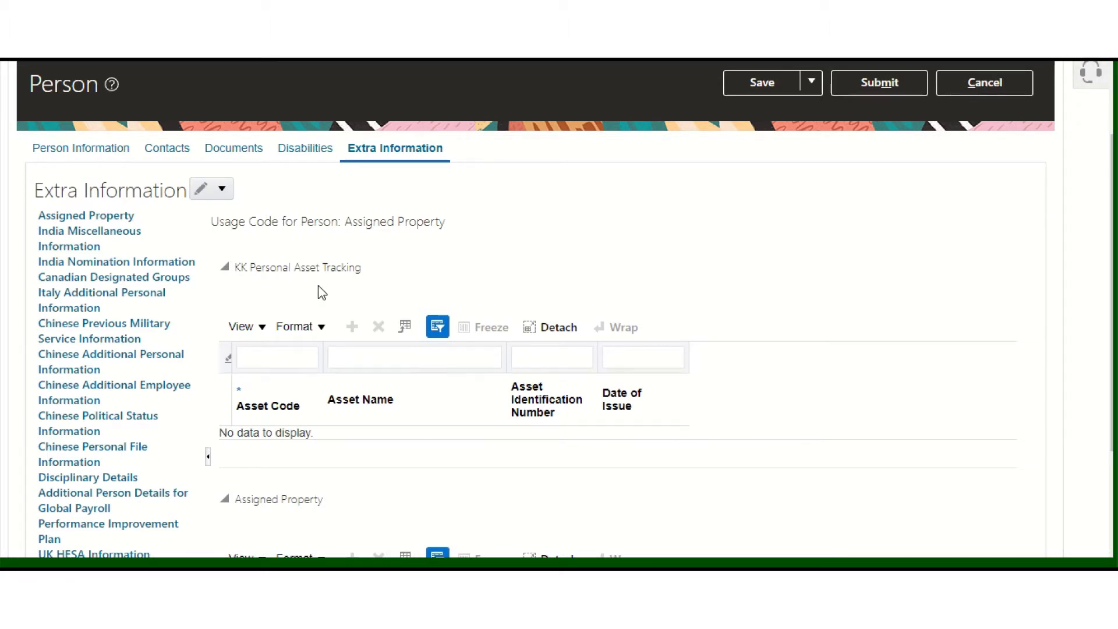
pyautogui.click(75, 234)
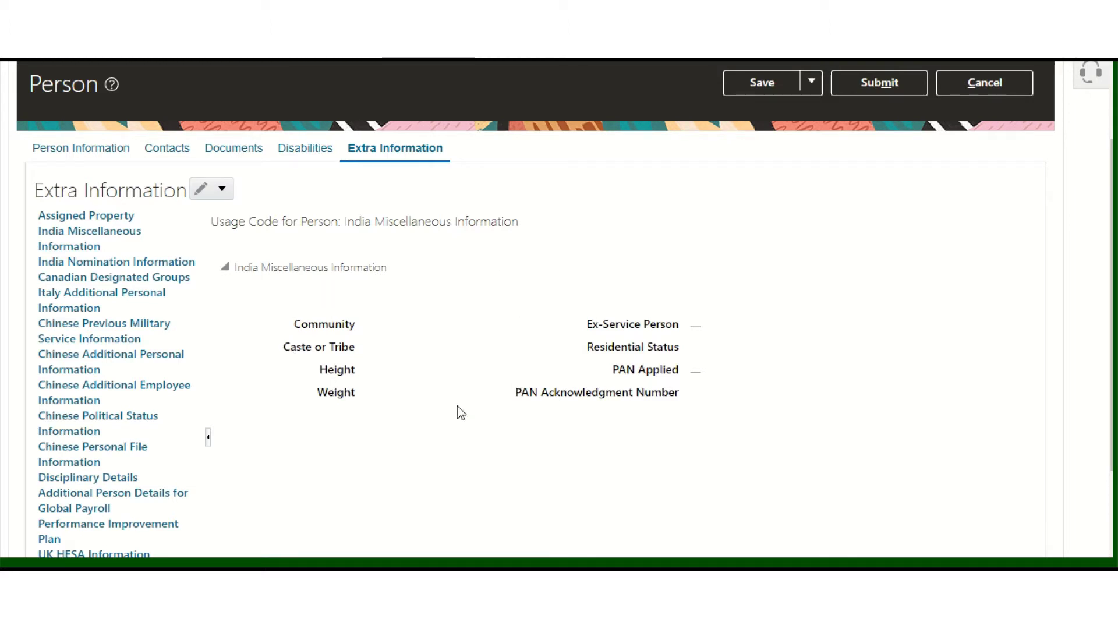
pyautogui.click(116, 216)
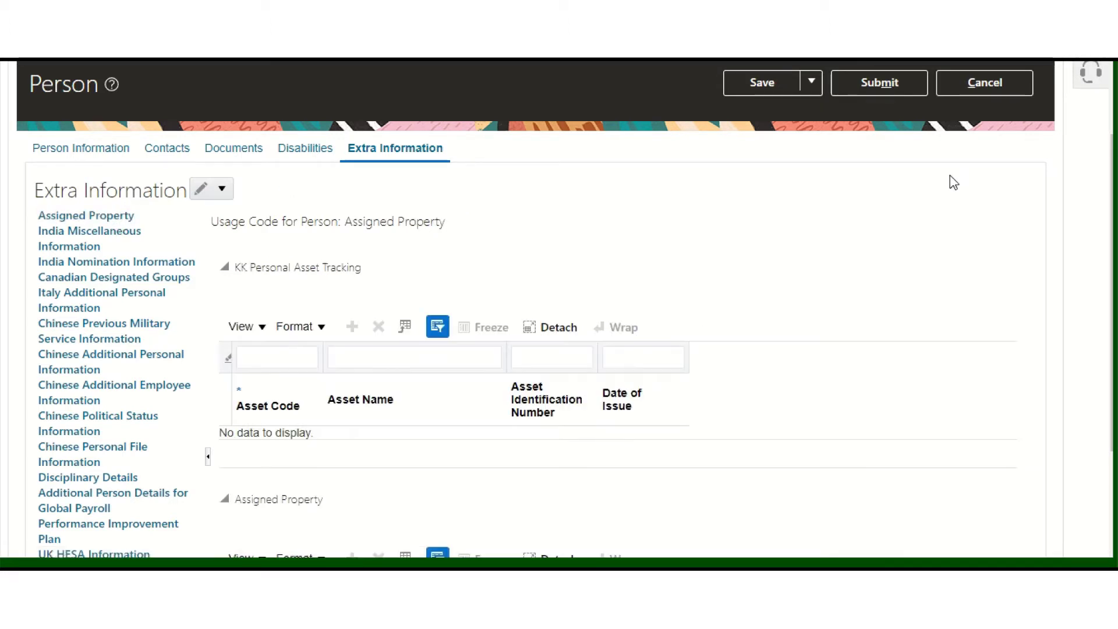
pyautogui.scroll(3, 1109, 221)
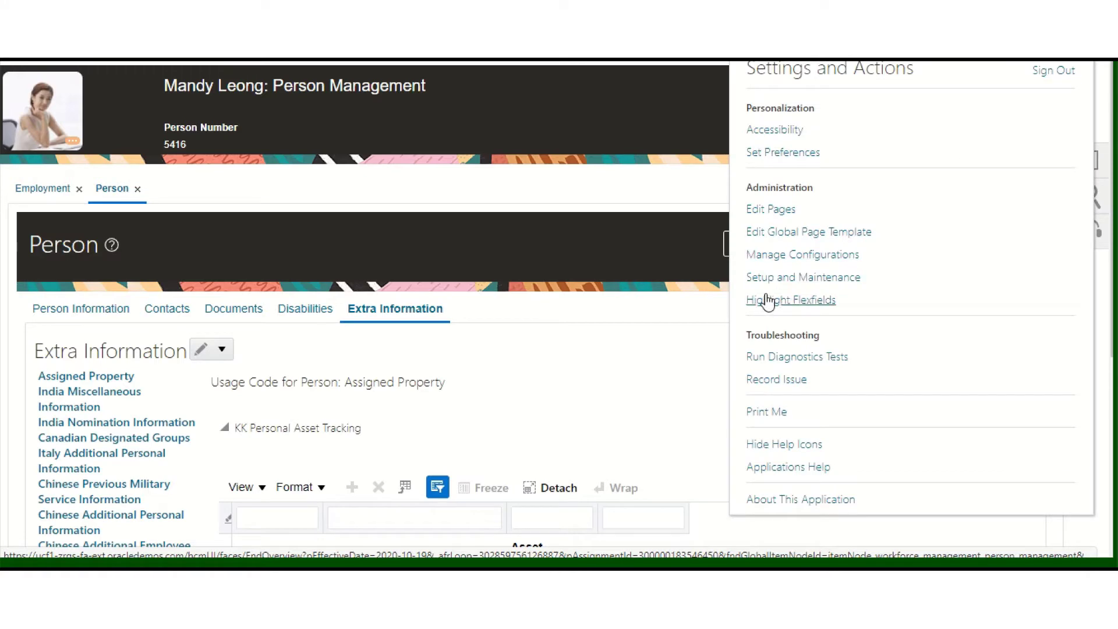
# - Go to Setup and Maintenance without saving the person record, and open setup task search
pyautogui.click(777, 282)
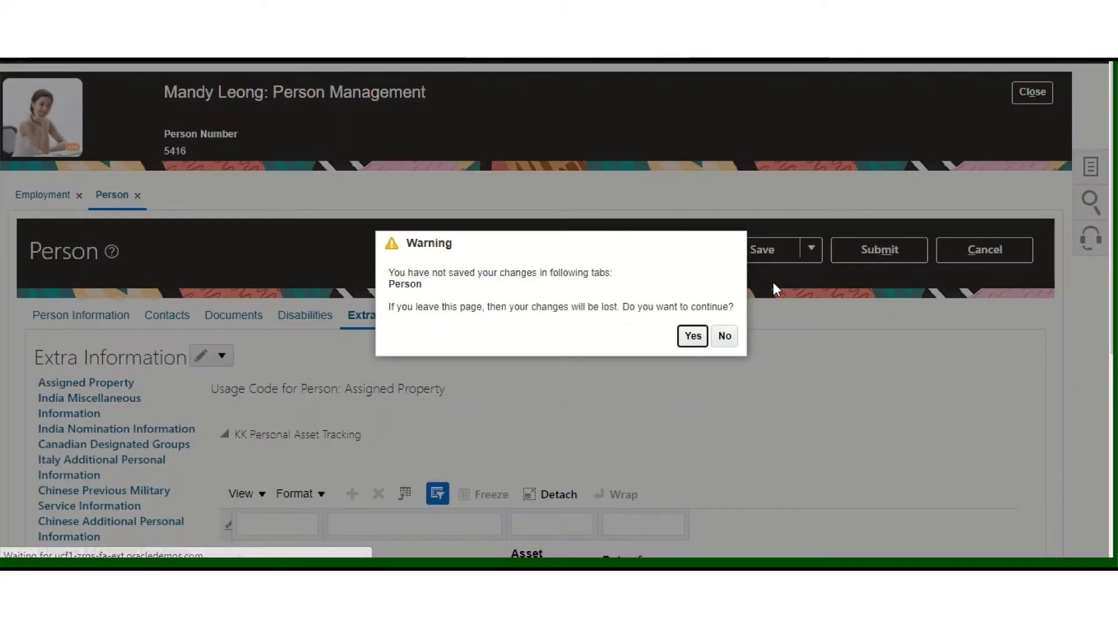
pyautogui.click(691, 338)
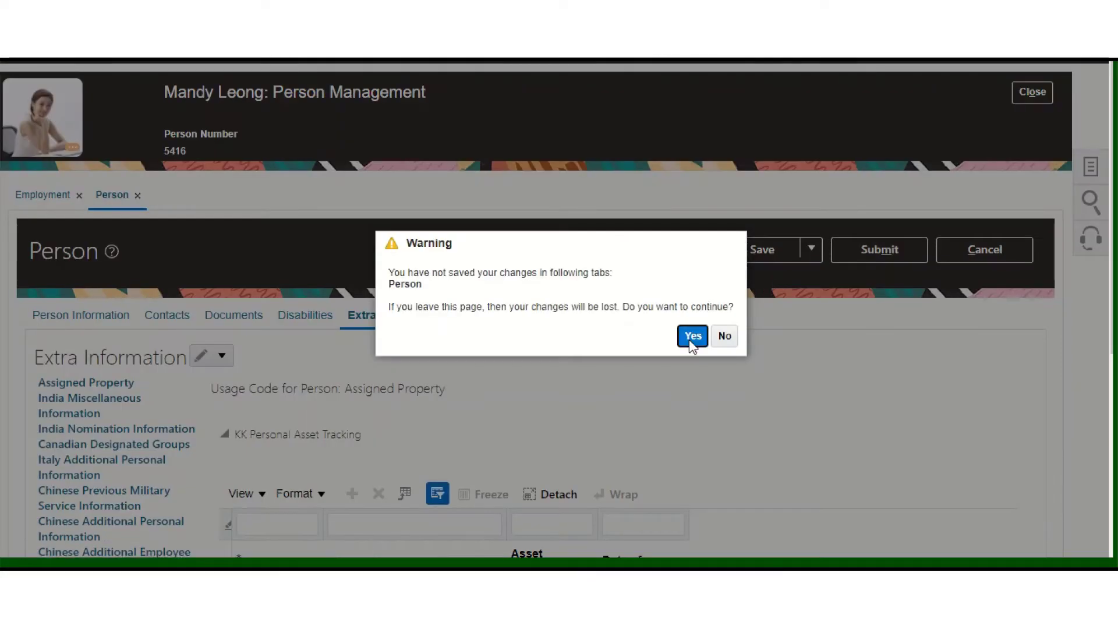
pyautogui.click(692, 336)
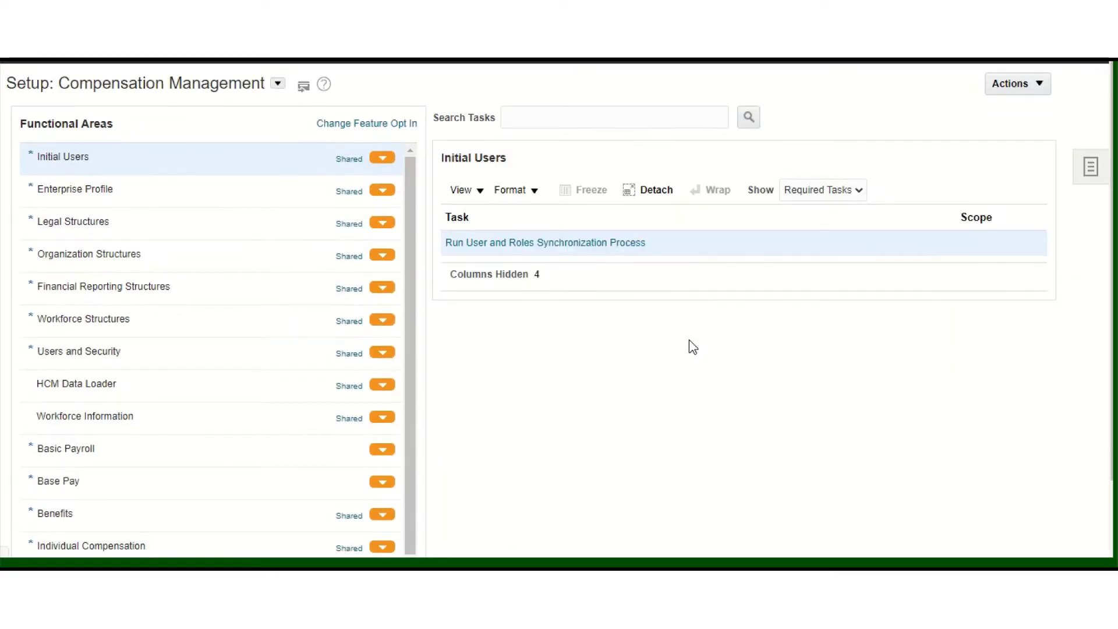
pyautogui.click(1090, 170)
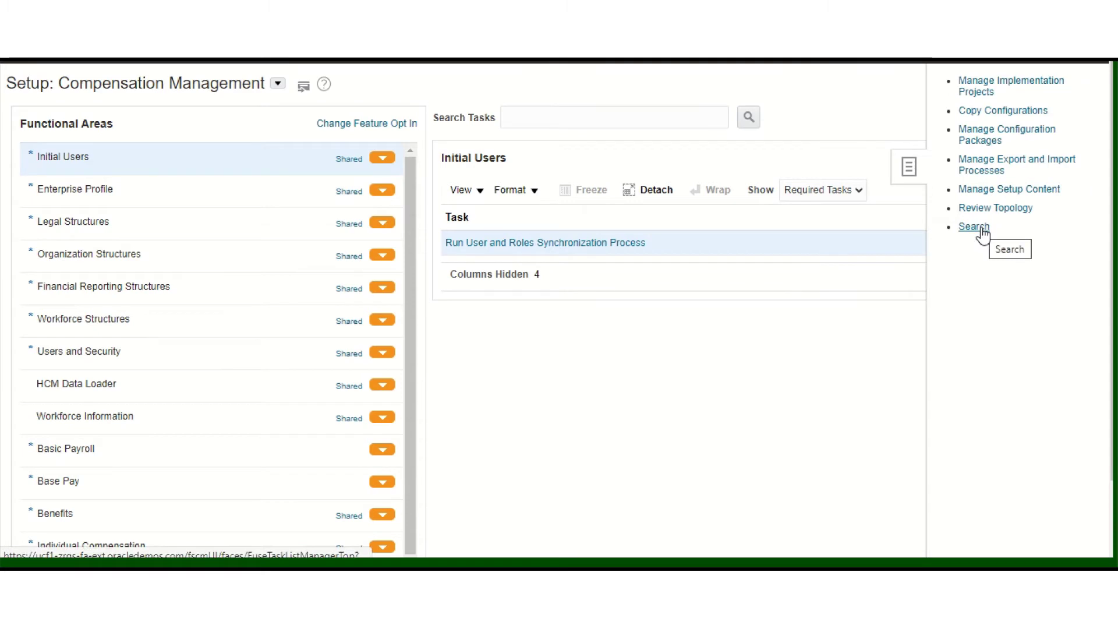
pyautogui.click(981, 227)
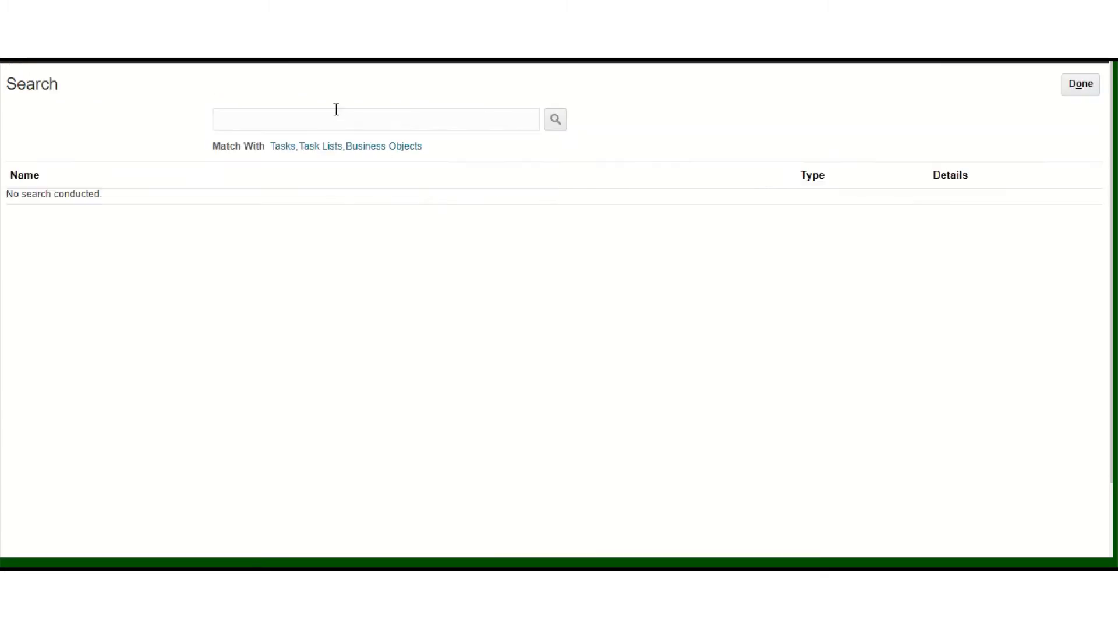
# - Search setup tasks for Manage%Extens%Flex% and open Manage Extensible Flexfields
pyautogui.click(332, 119)
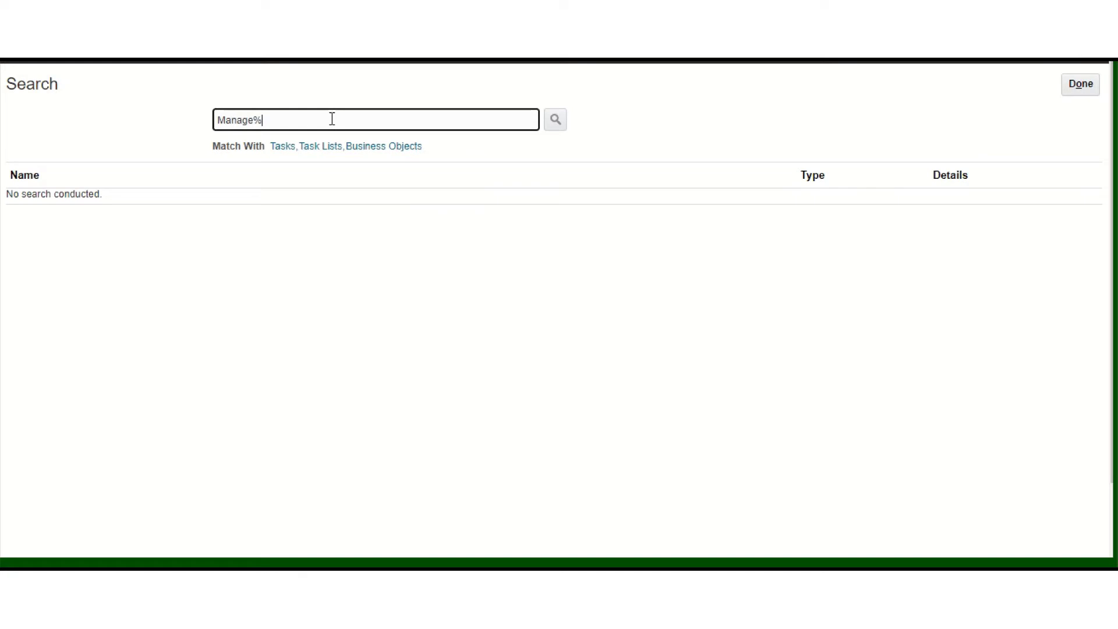
pyautogui.write('Manage%ext')
pyautogui.press('BackSpace')
pyautogui.press('BackSpace')
pyautogui.press('BackSpace')
pyautogui.write('Extens%Fle')
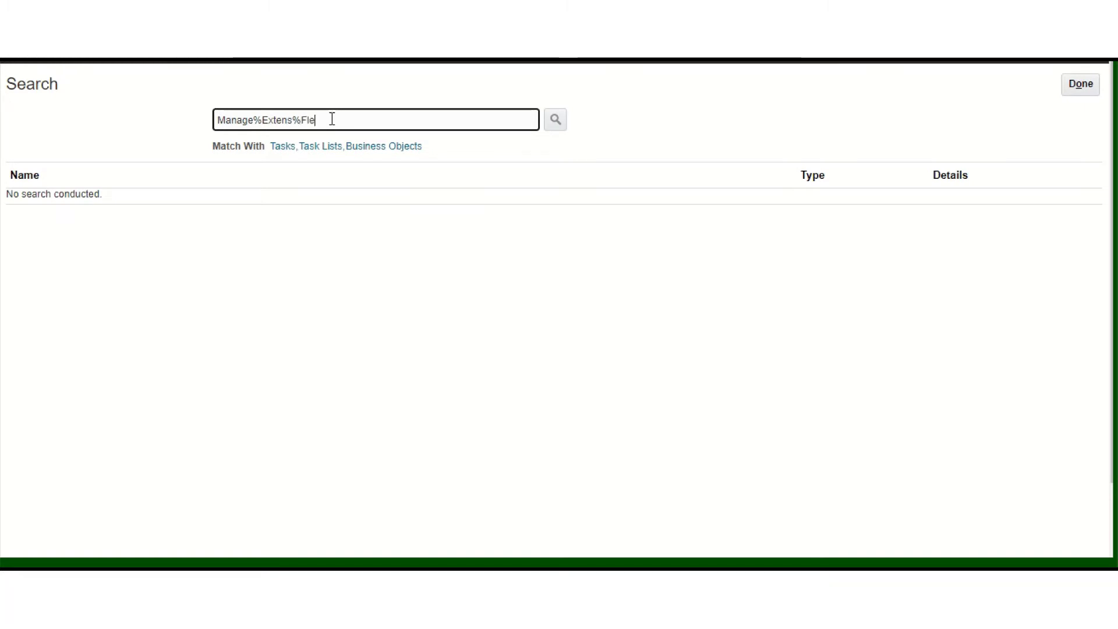
pyautogui.write('x%')
pyautogui.press('Return')
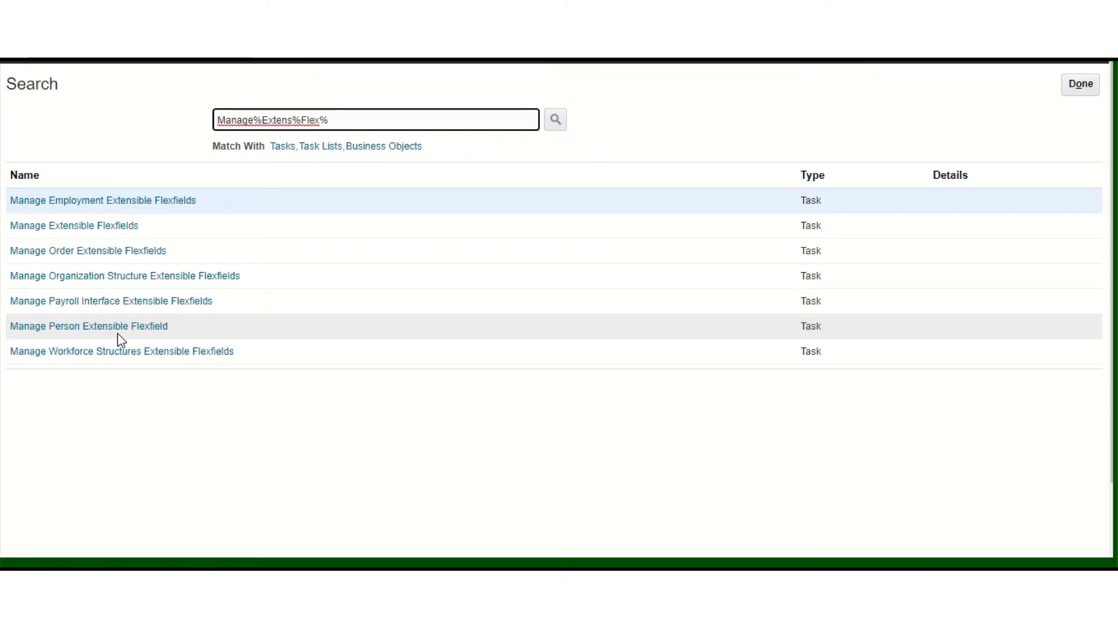
pyautogui.click(90, 227)
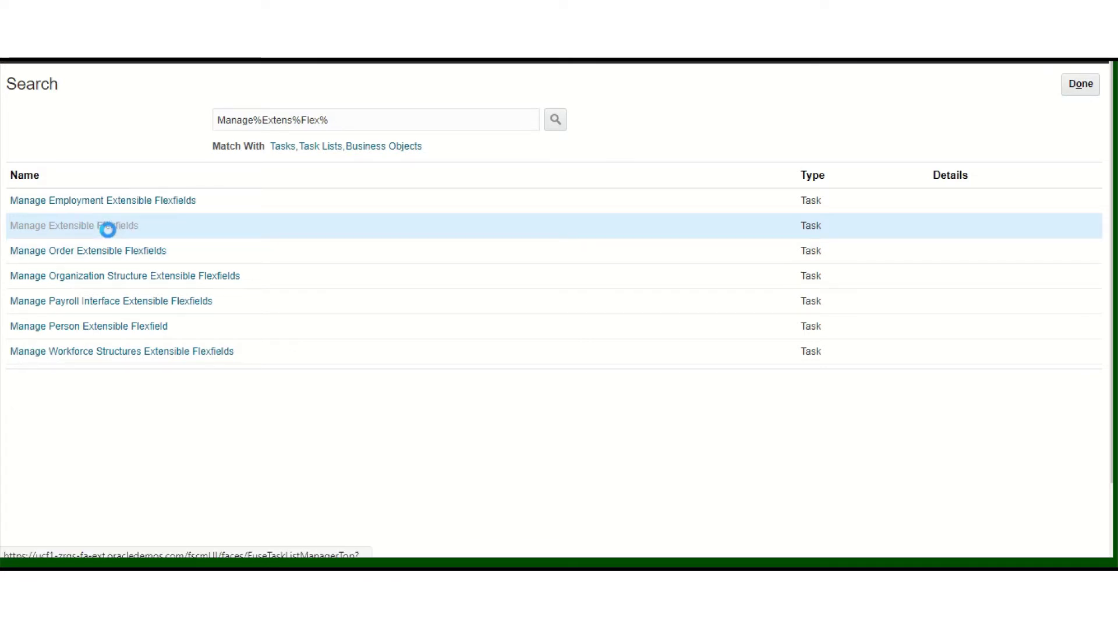
pyautogui.click(165, 146)
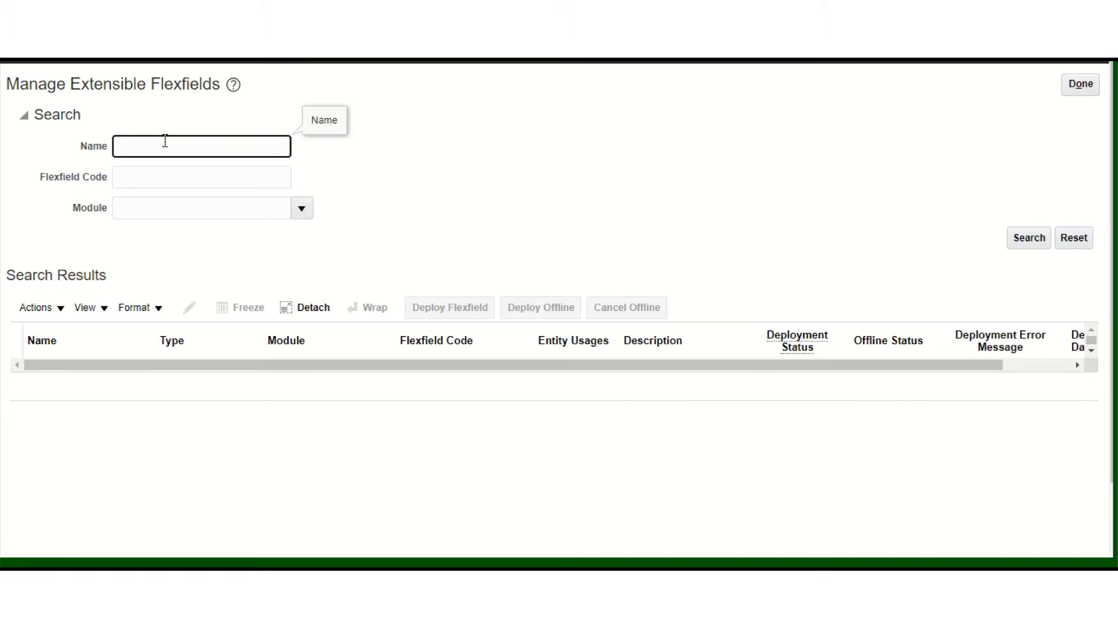
# - Search flexfields named Person%EIT%, then return to the setup task results
pyautogui.write('Person')
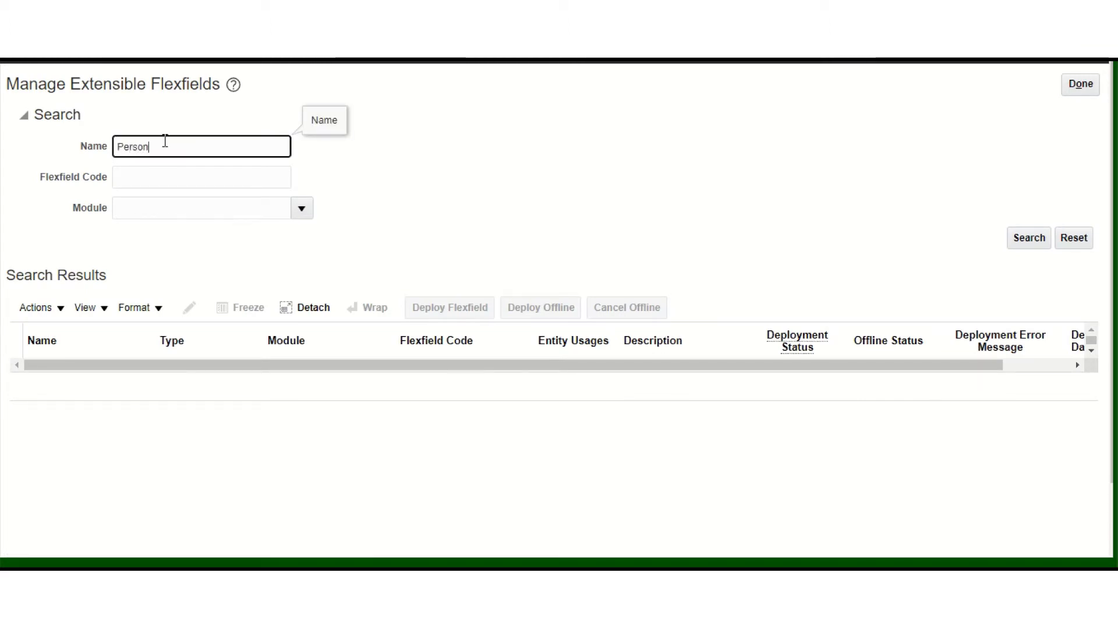
pyautogui.write('%EIT%')
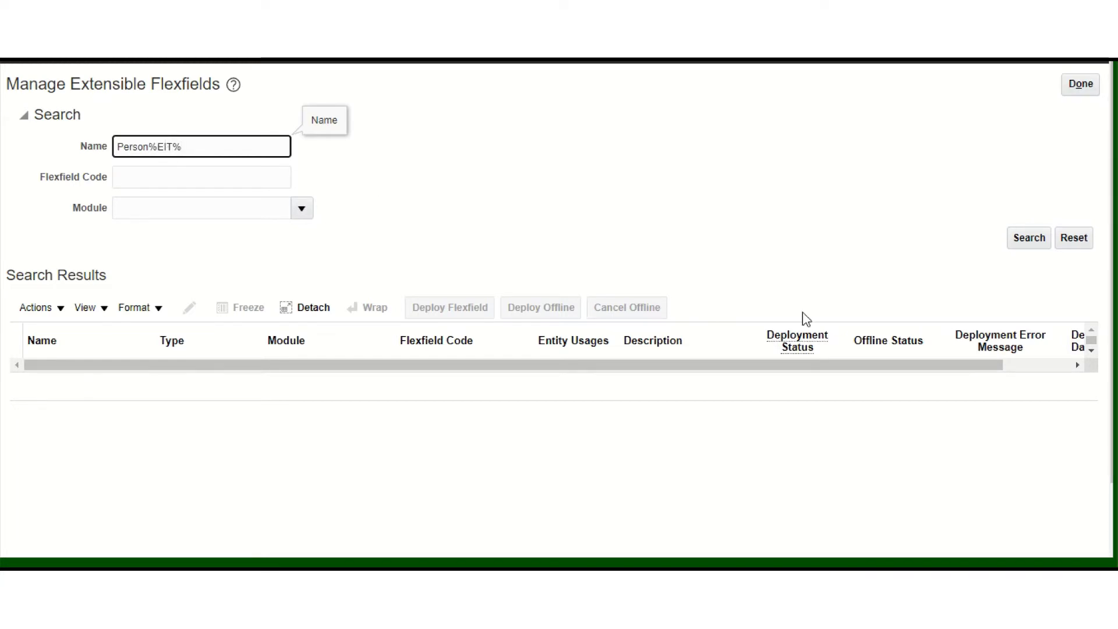
pyautogui.click(1028, 240)
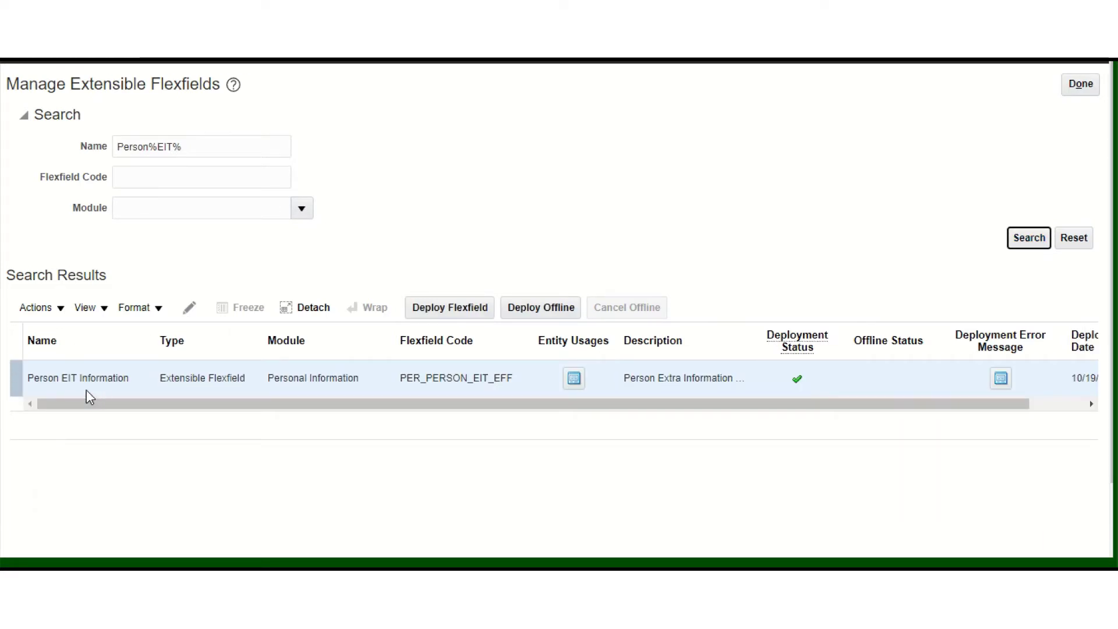
pyautogui.click(191, 309)
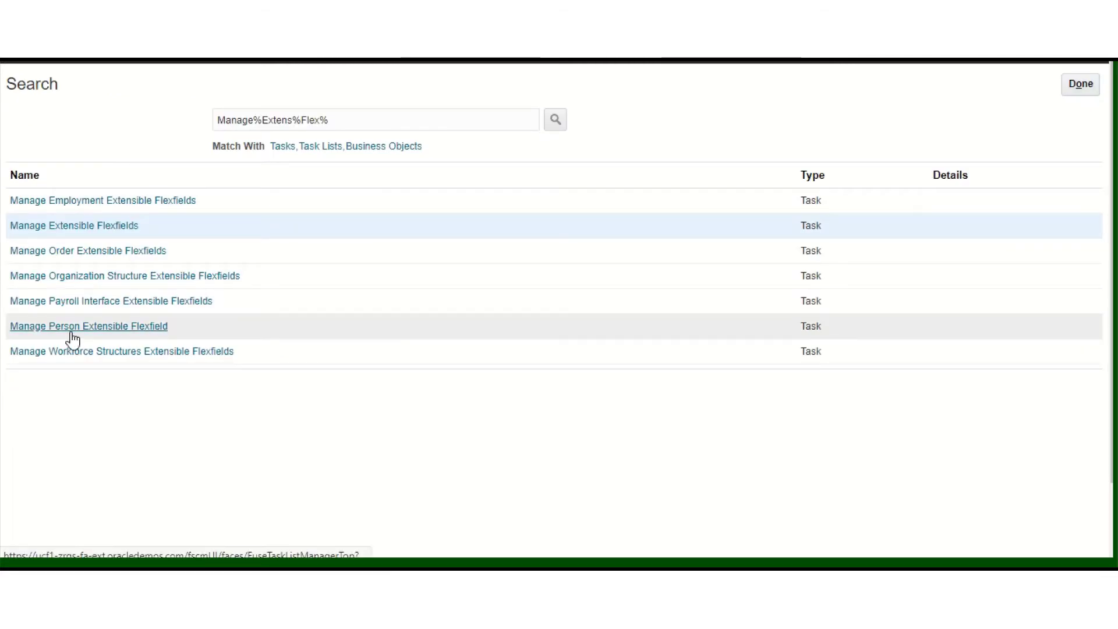
pyautogui.click(71, 330)
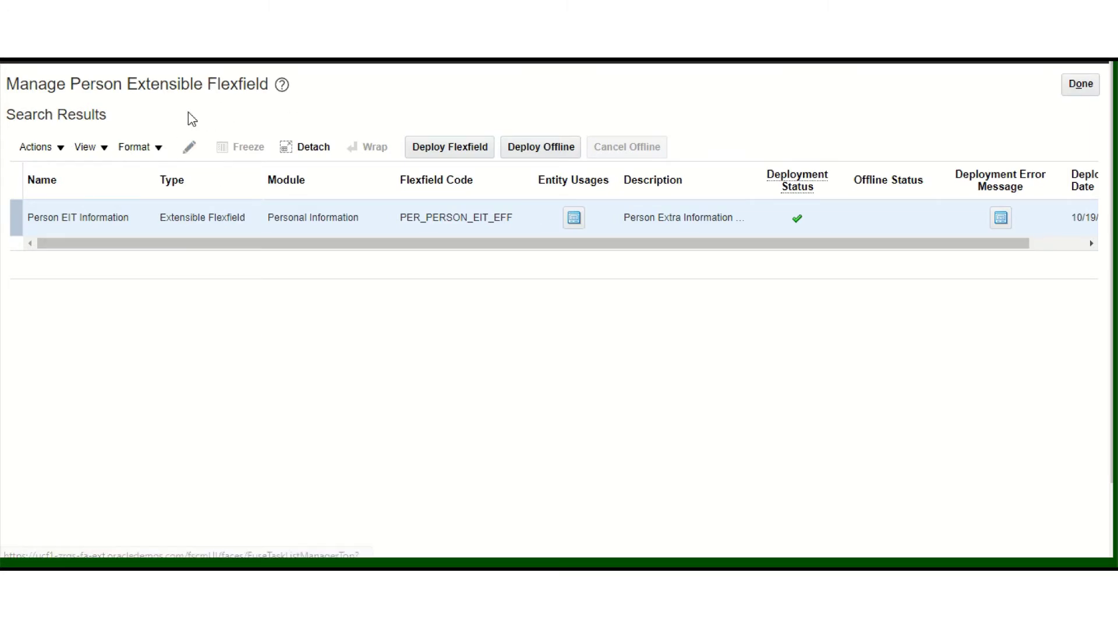
# - Edit the Person EIT Information flexfield
pyautogui.click(189, 149)
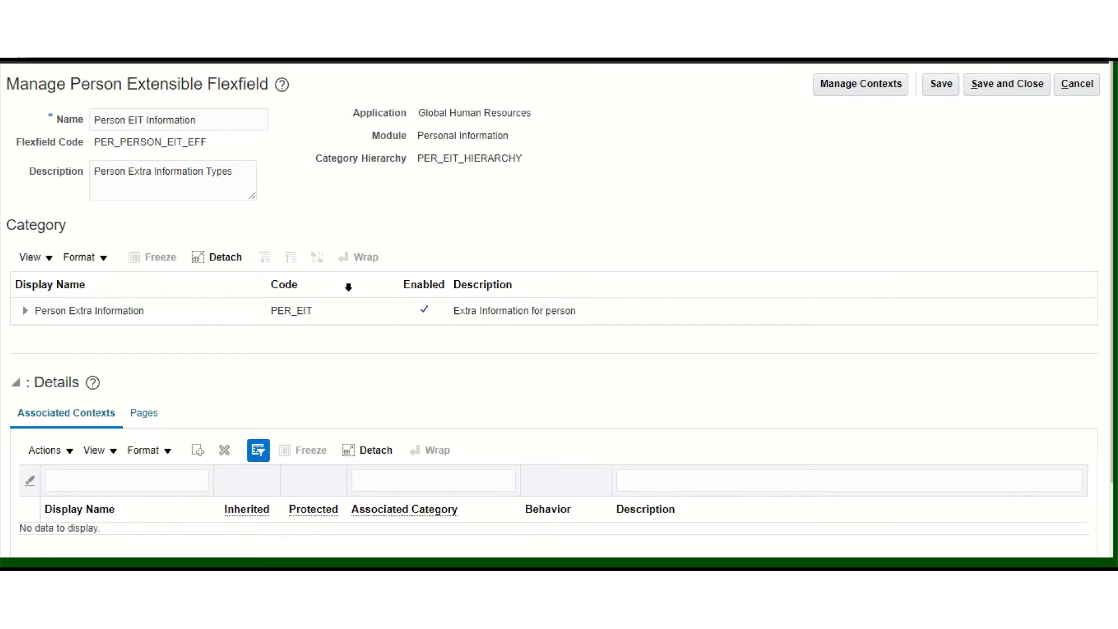
# - Review Person Extra Information's contexts and Pages tab, then go to Manage Contexts
pyautogui.click(49, 312)
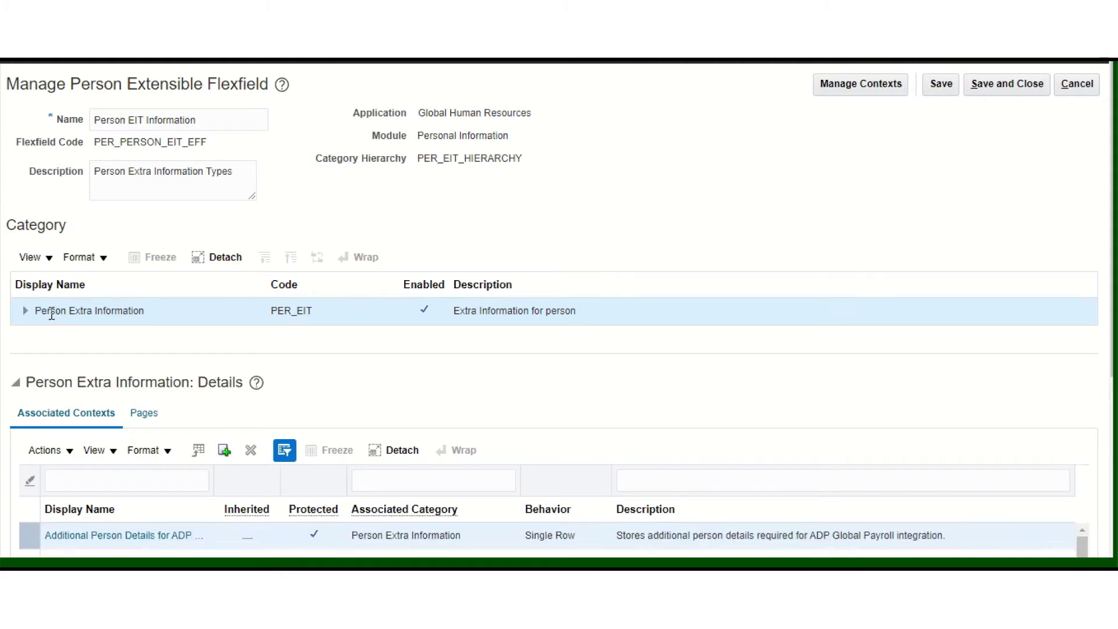
pyautogui.scroll(-3, 985, 432)
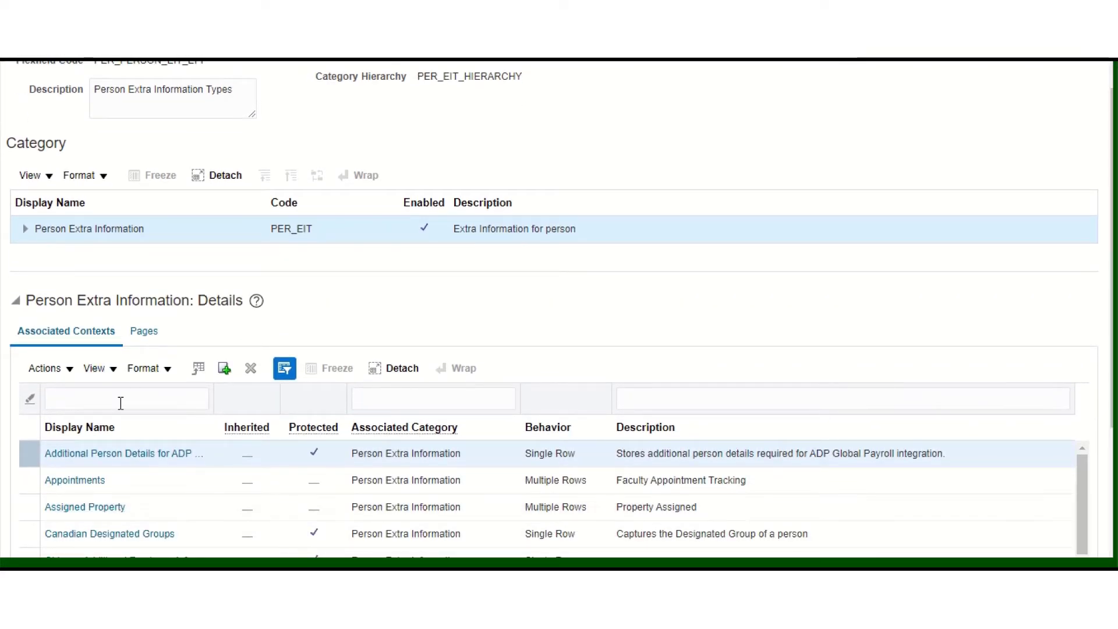
pyautogui.click(144, 332)
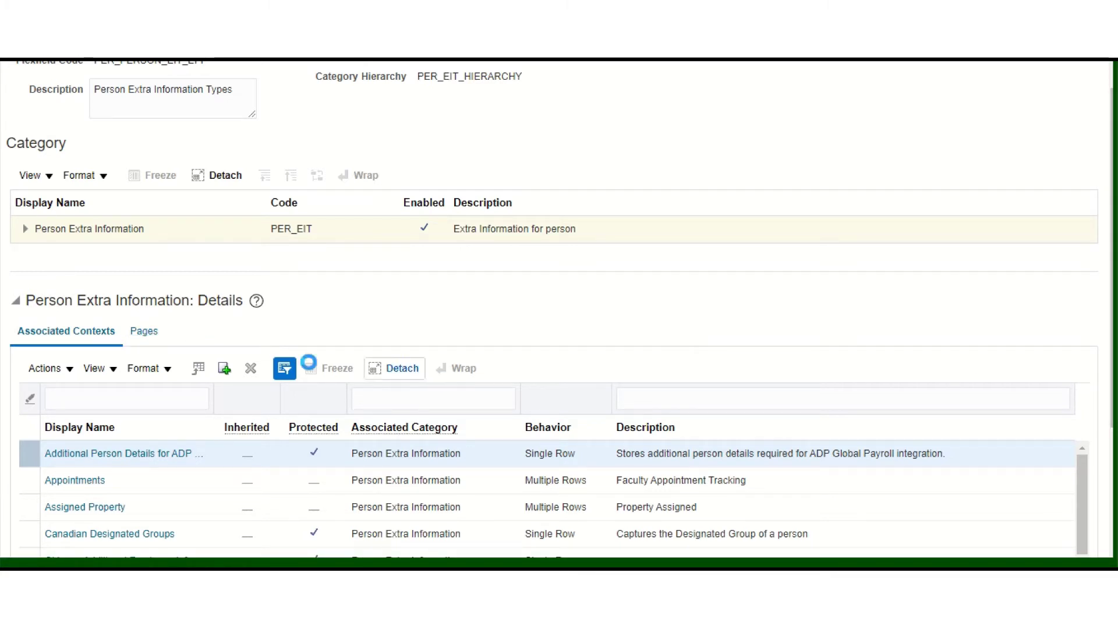
pyautogui.click(146, 334)
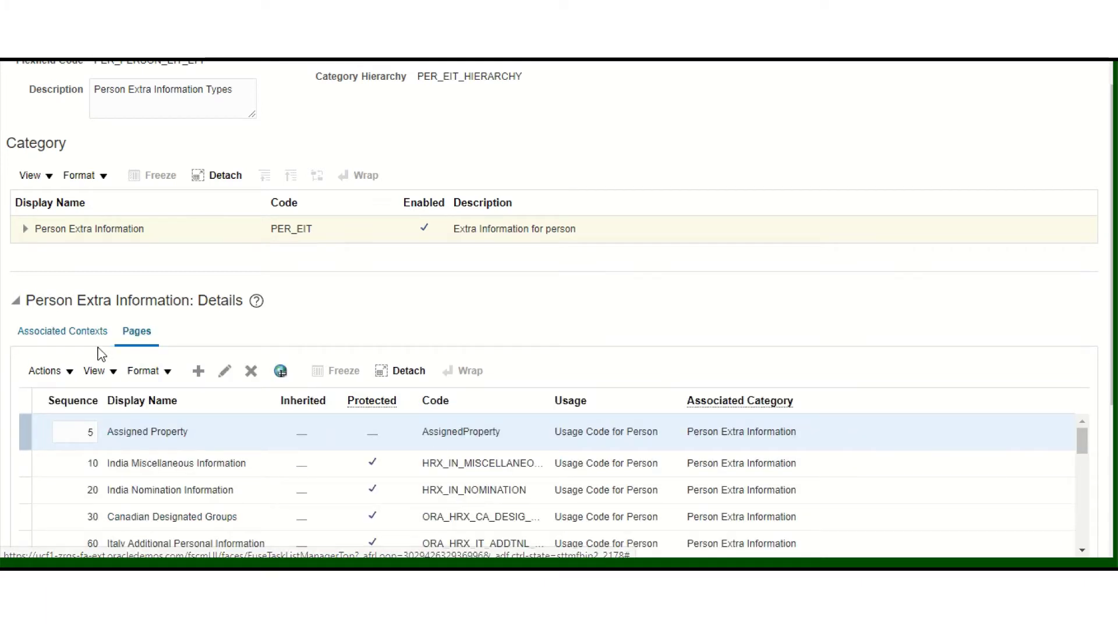
pyautogui.scroll(2, 557, 303)
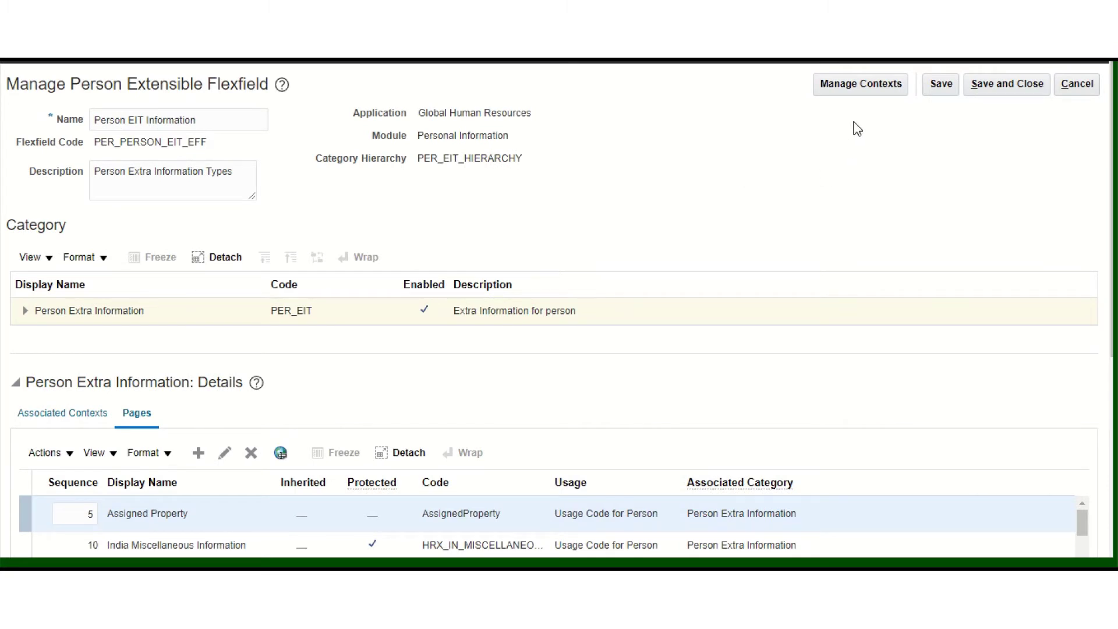
pyautogui.click(859, 85)
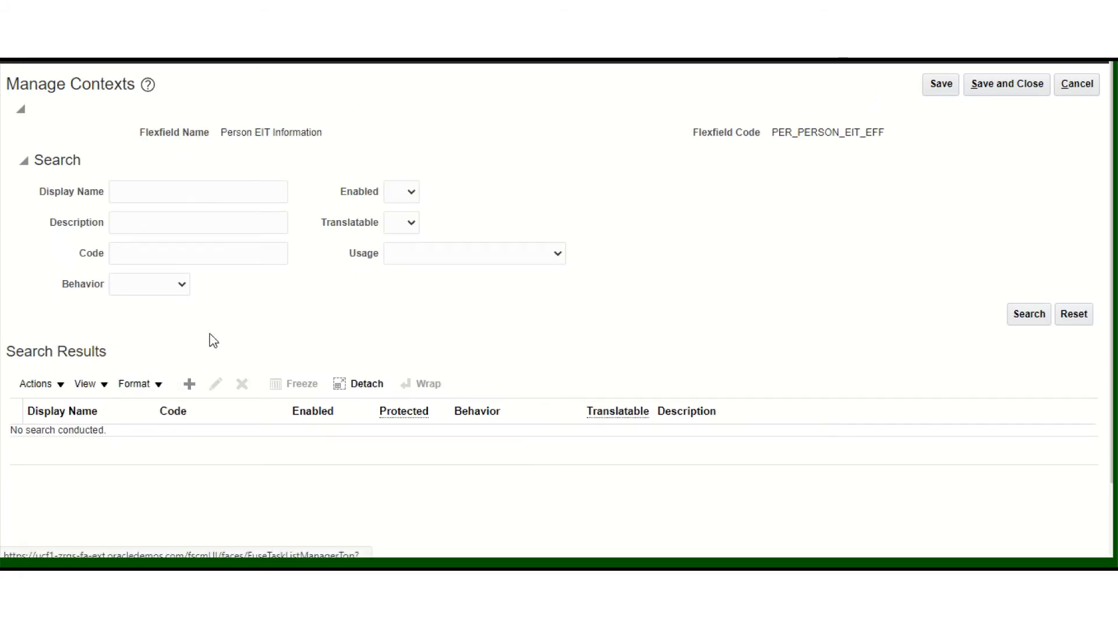
# - Create a new context with display name MyOwnPage
pyautogui.click(190, 390)
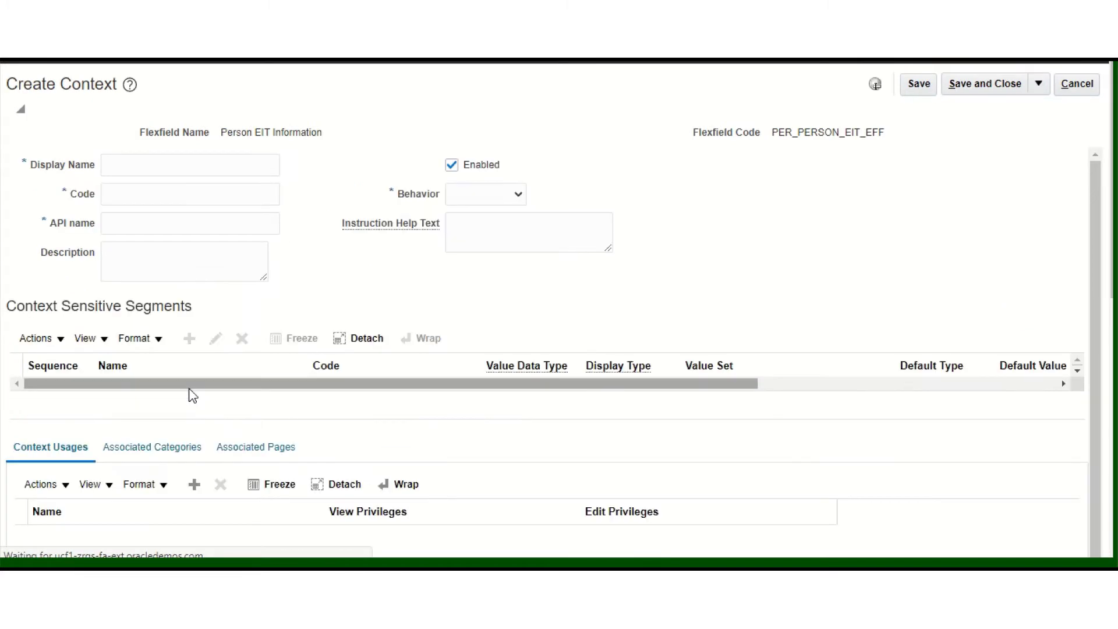
pyautogui.click(153, 165)
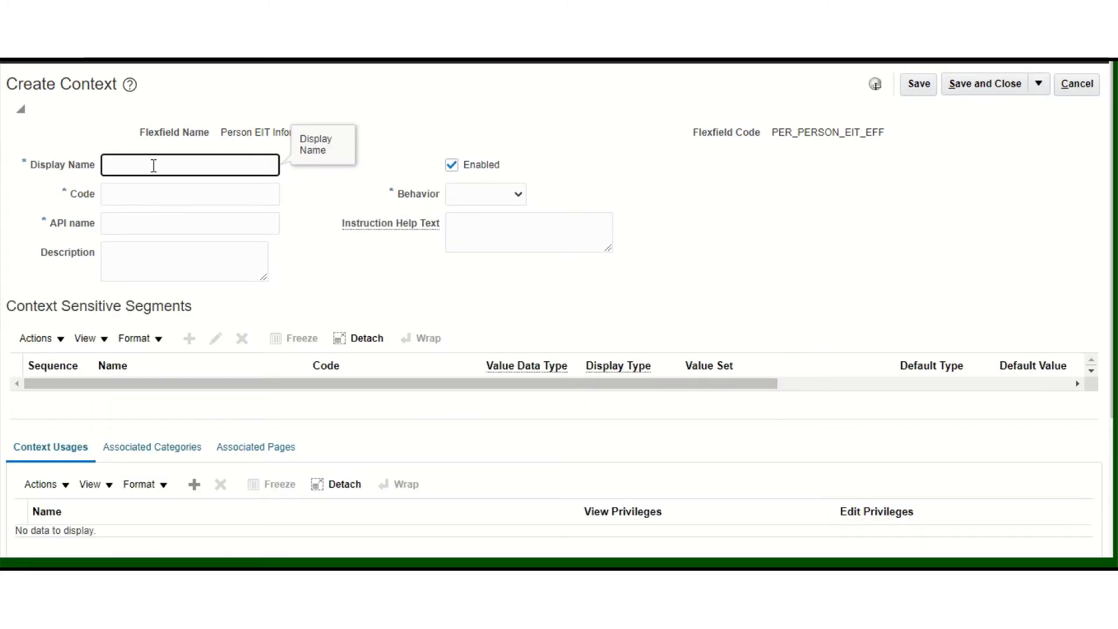
pyautogui.write('MyOwn')
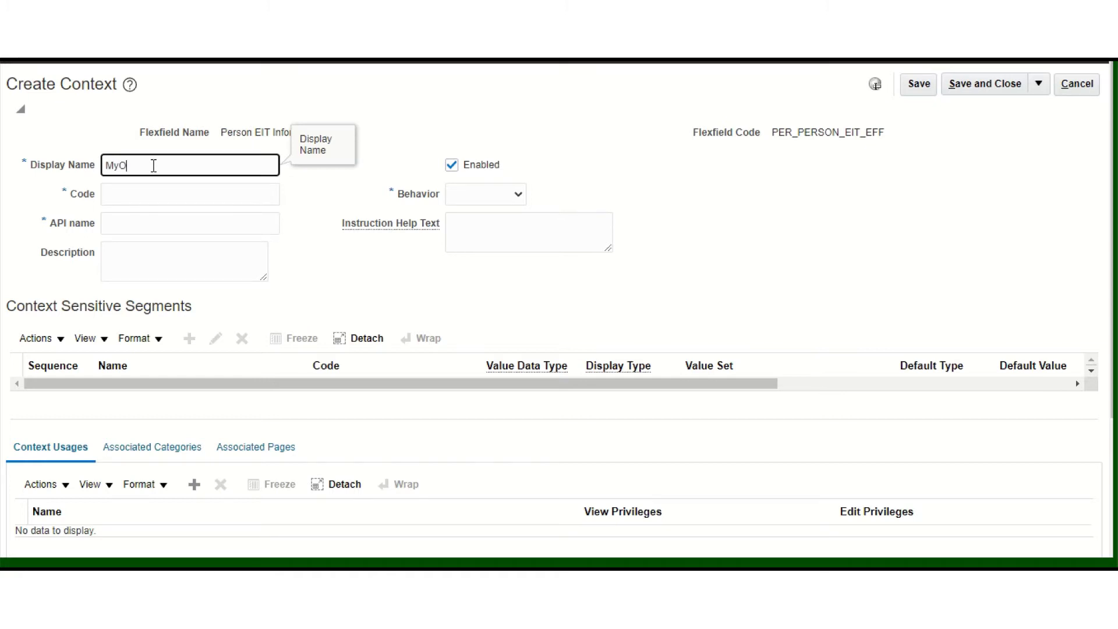
pyautogui.press('Tab')
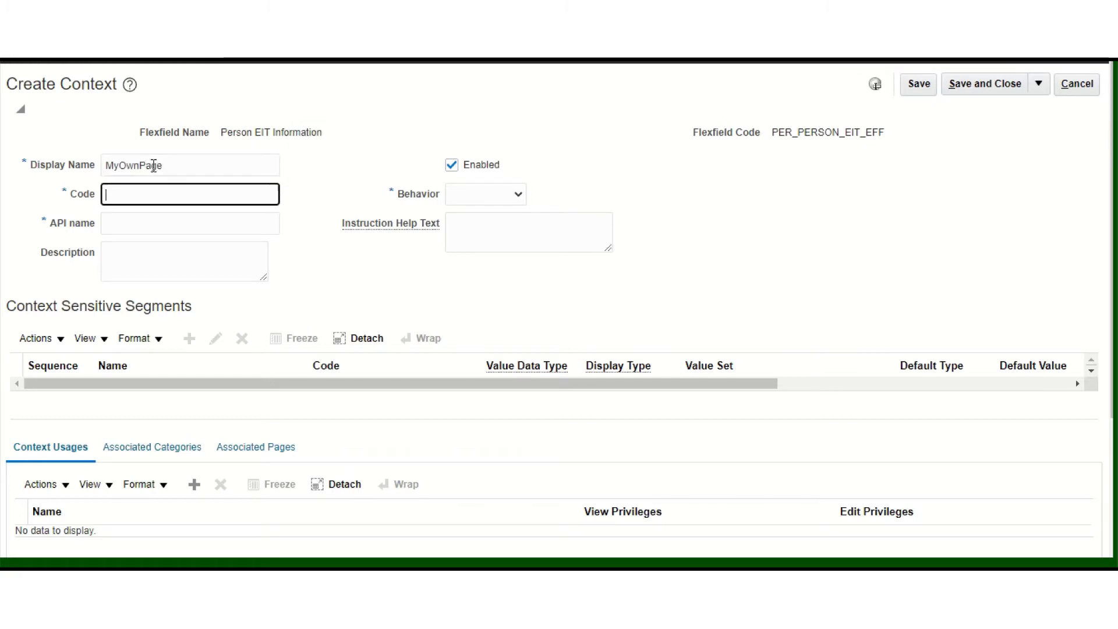
pyautogui.click(186, 168)
pyautogui.moveTo(187, 167); pyautogui.dragTo(109, 165)
pyautogui.click(186, 165)
pyautogui.moveTo(187, 165); pyautogui.dragTo(103, 157)
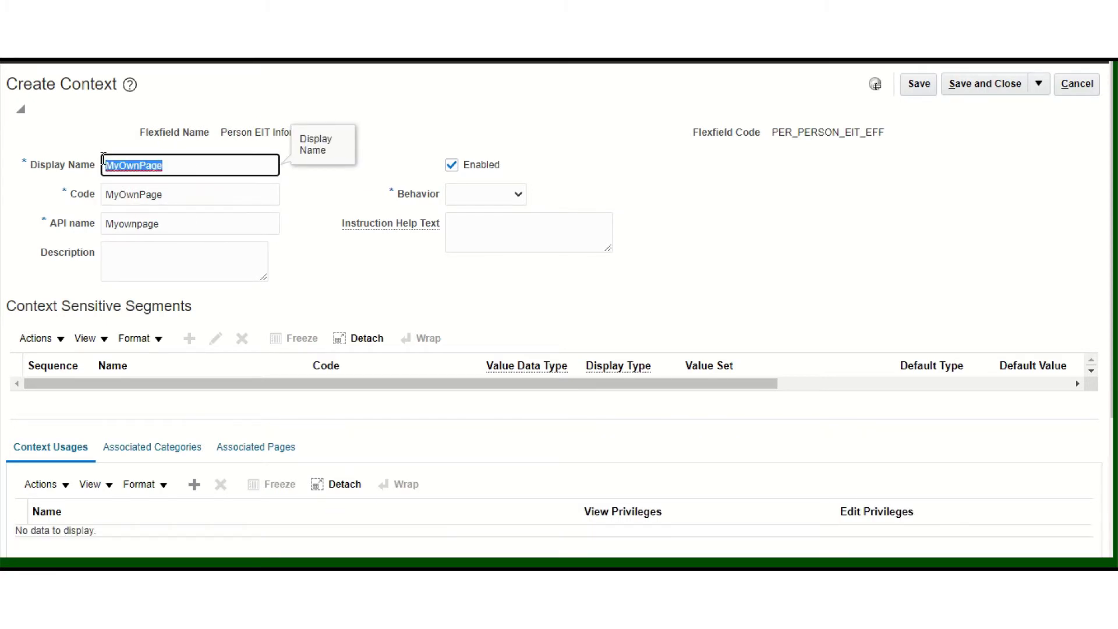
pyautogui.click(174, 198)
pyautogui.click(177, 168)
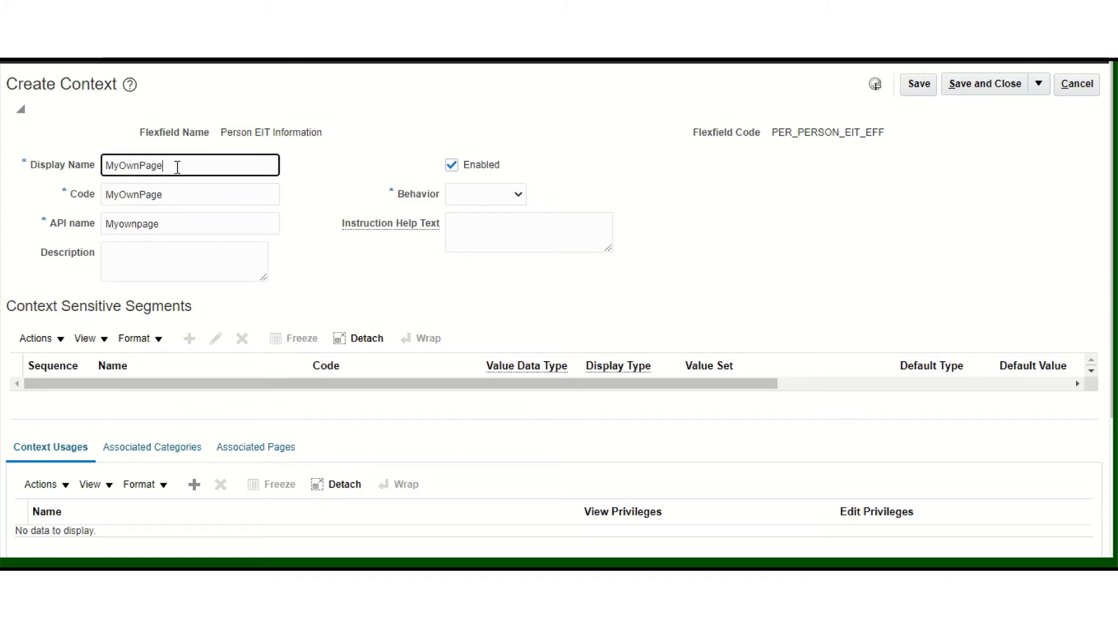
pyautogui.doubleClick(177, 167)
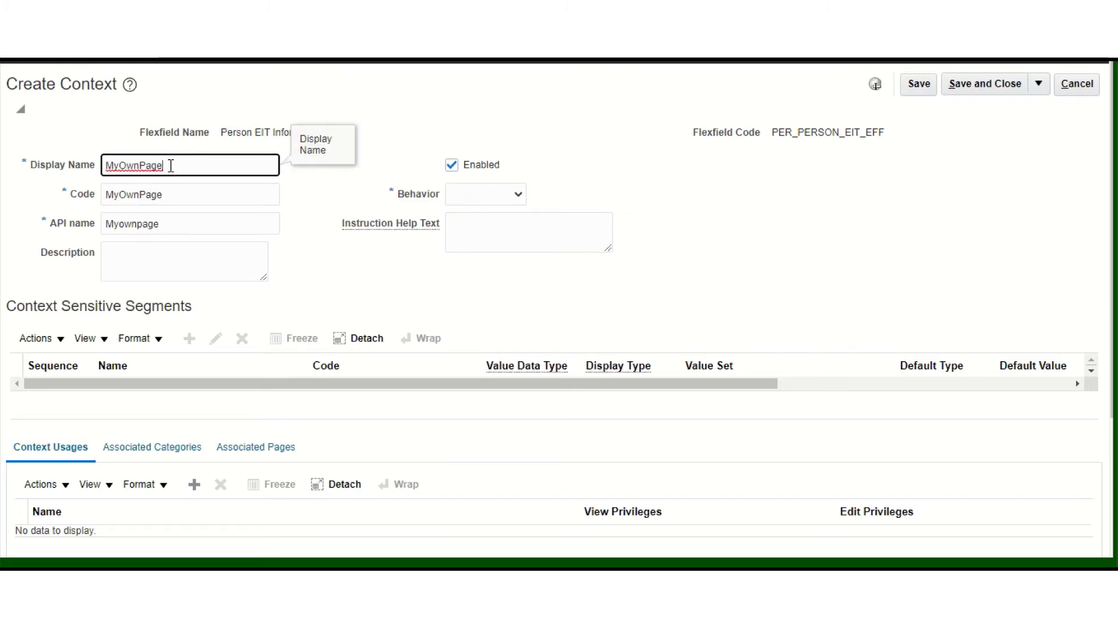
# - Set the context code to MY_OWN_PAGE
pyautogui.doubleClick(174, 199)
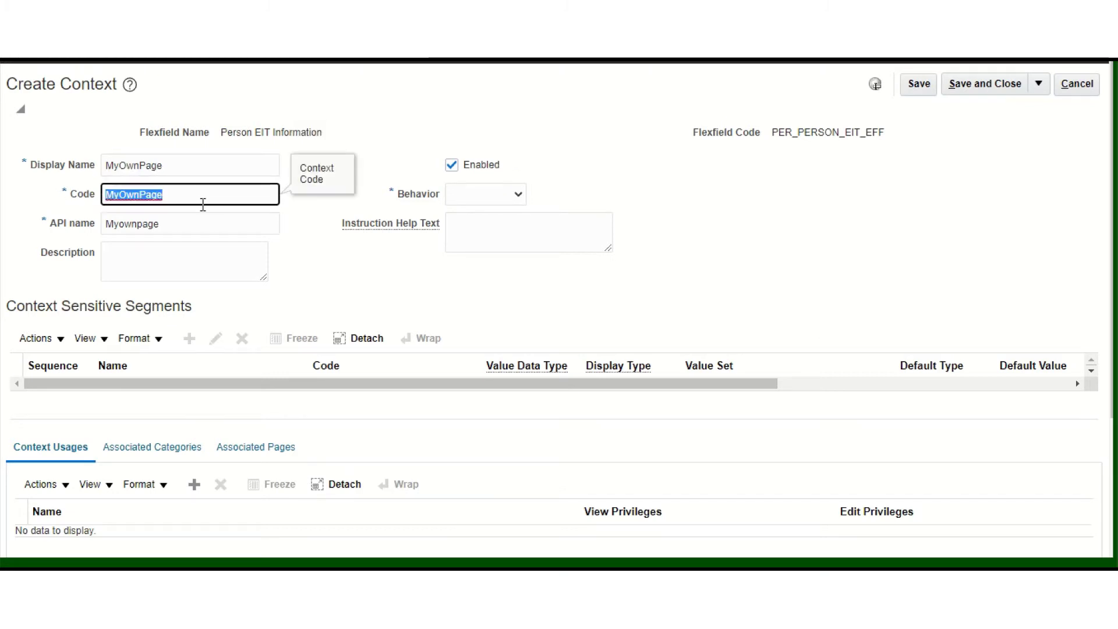
pyautogui.write('MU')
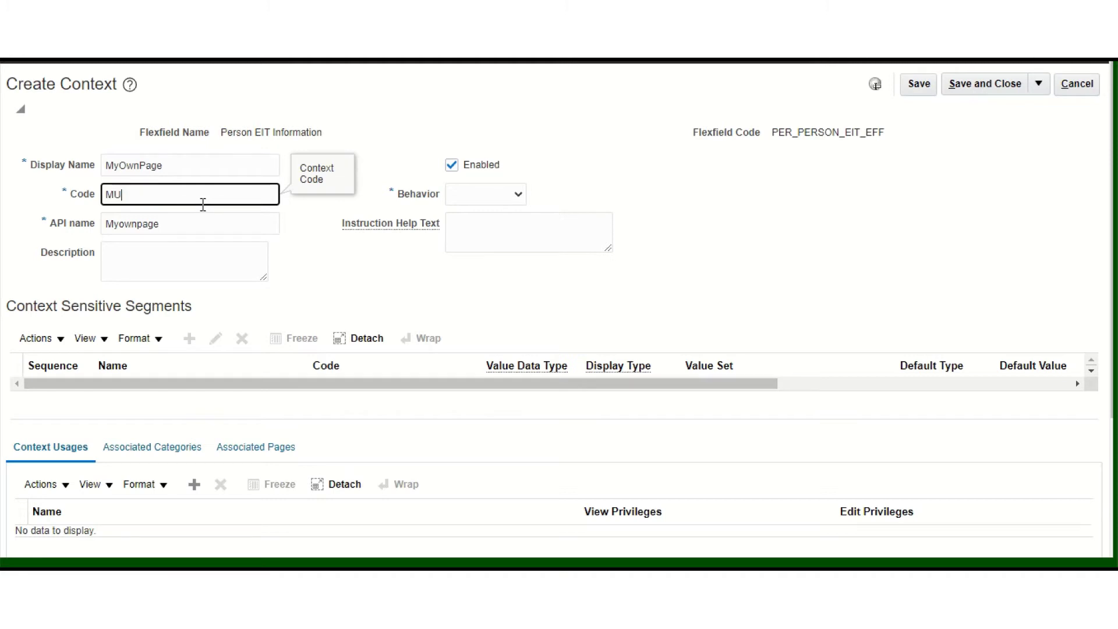
pyautogui.press('BackSpace')
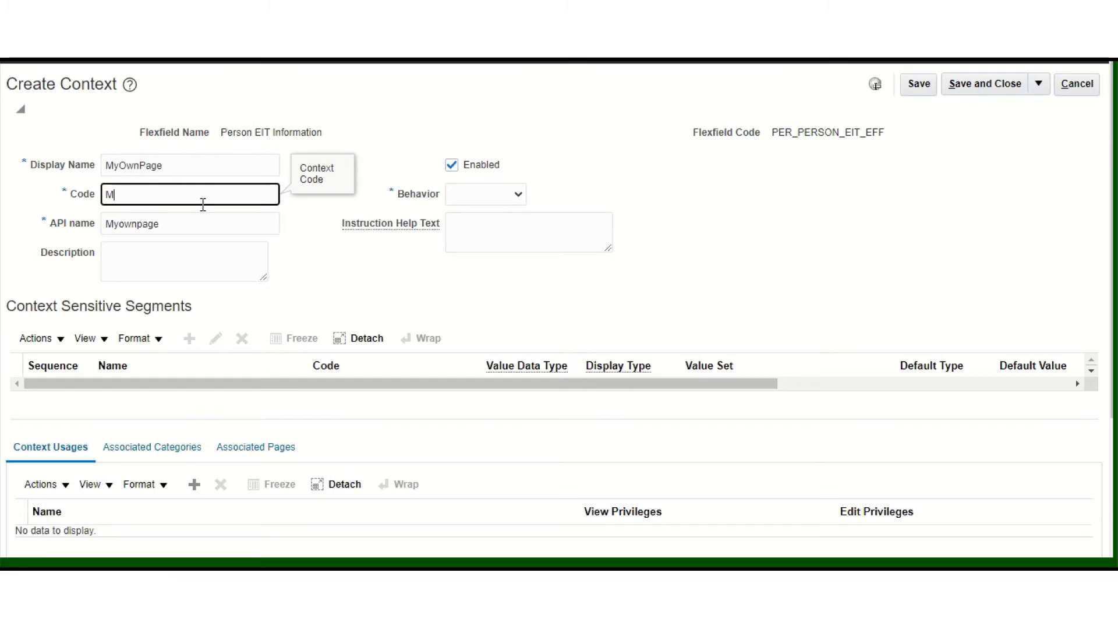
pyautogui.write('Y_OWN_')
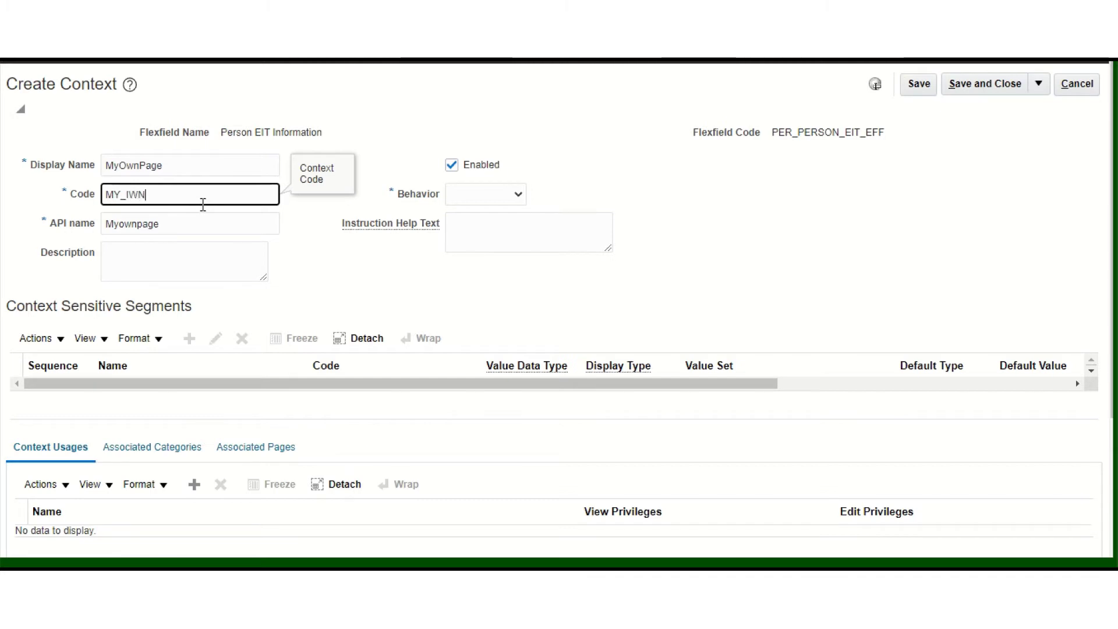
pyautogui.press('BackSpace')
pyautogui.press('BackSpace')
pyautogui.press('BackSpace')
pyautogui.press('BackSpace')
pyautogui.press('BackSpace')
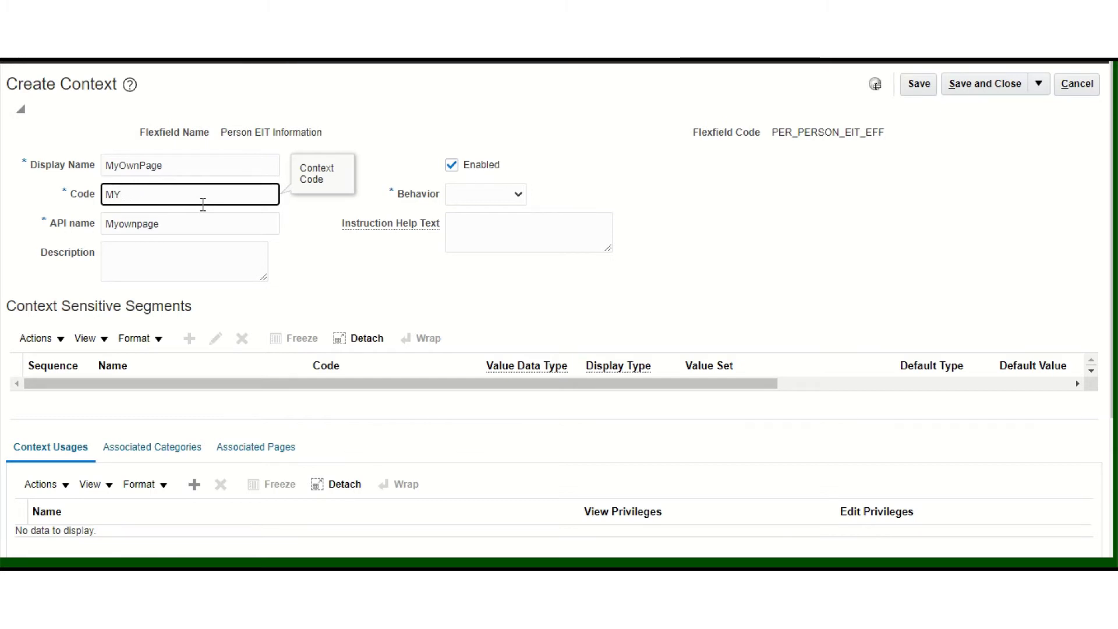
pyautogui.write('_OWN_PAGE')
# - Set the context API name to MyownpageAPI
pyautogui.click(191, 226)
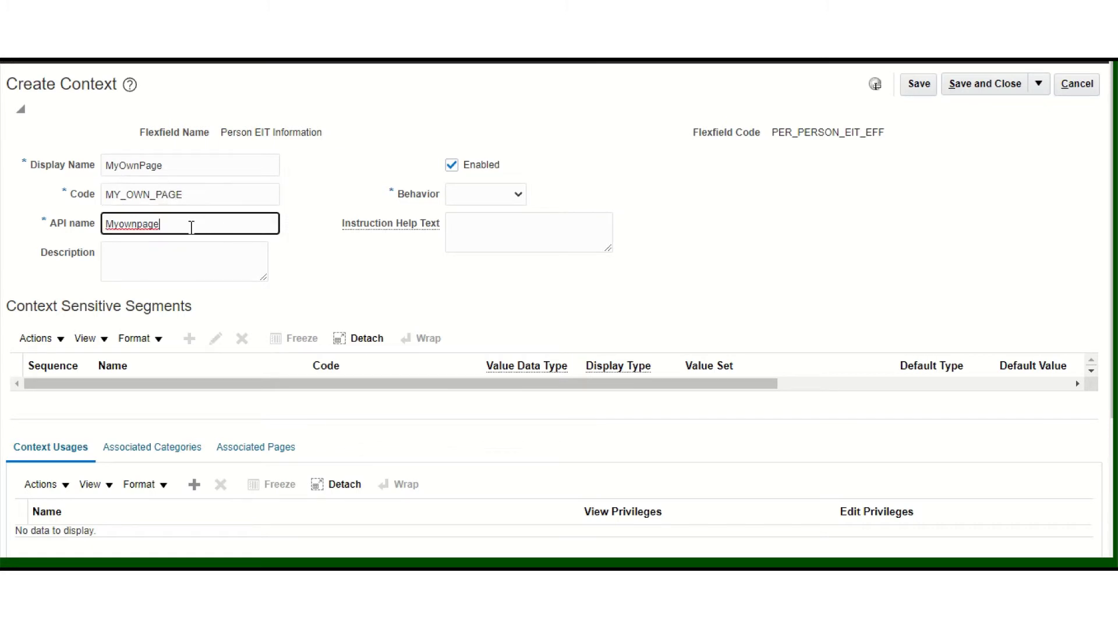
pyautogui.write('A')
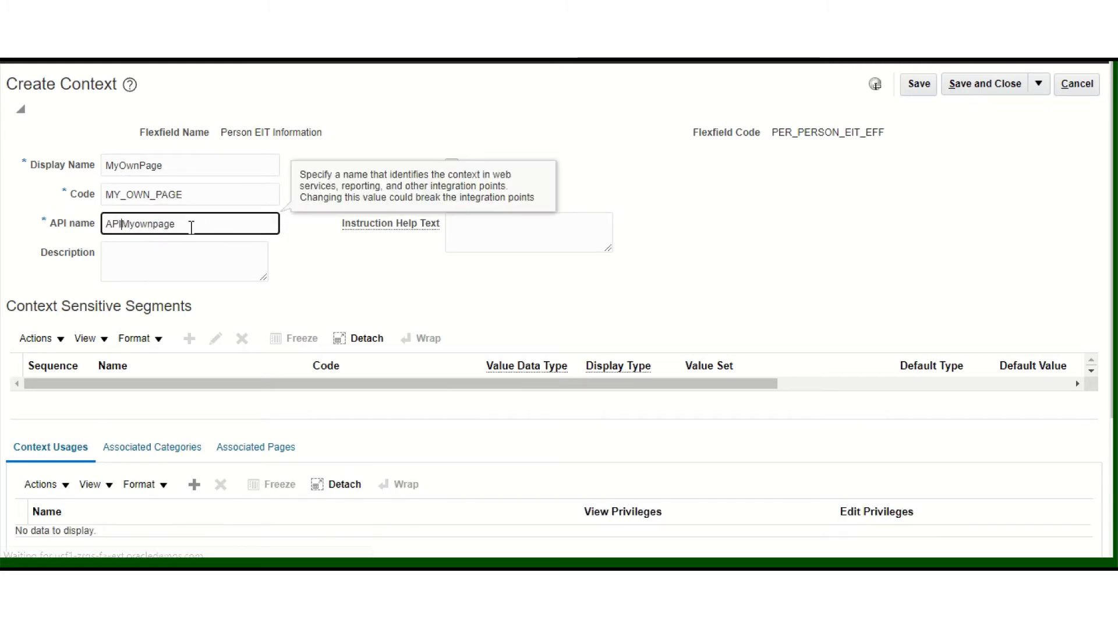
pyautogui.press('BackSpace')
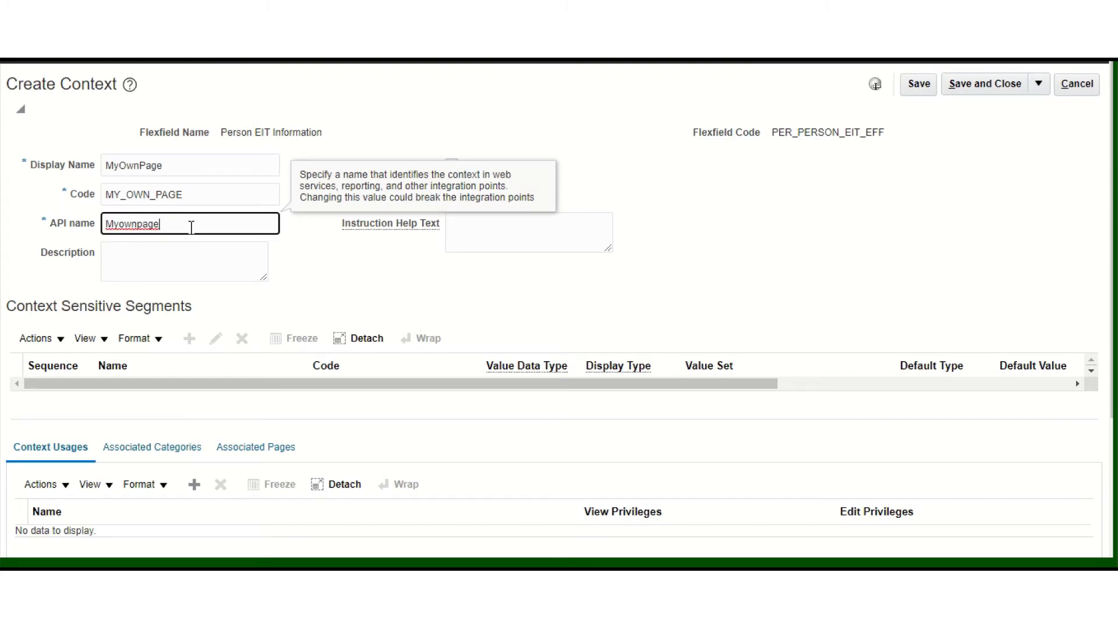
pyautogui.write('API')
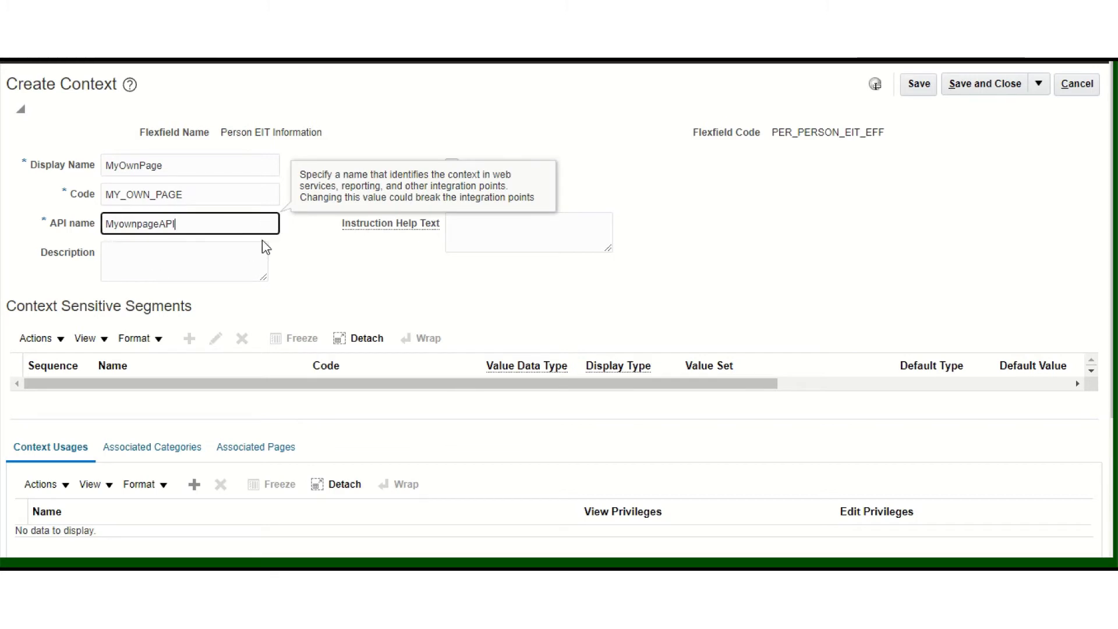
# - Set the MyOwnPage context's Behavior to Multiple Rows
pyautogui.click(541, 217)
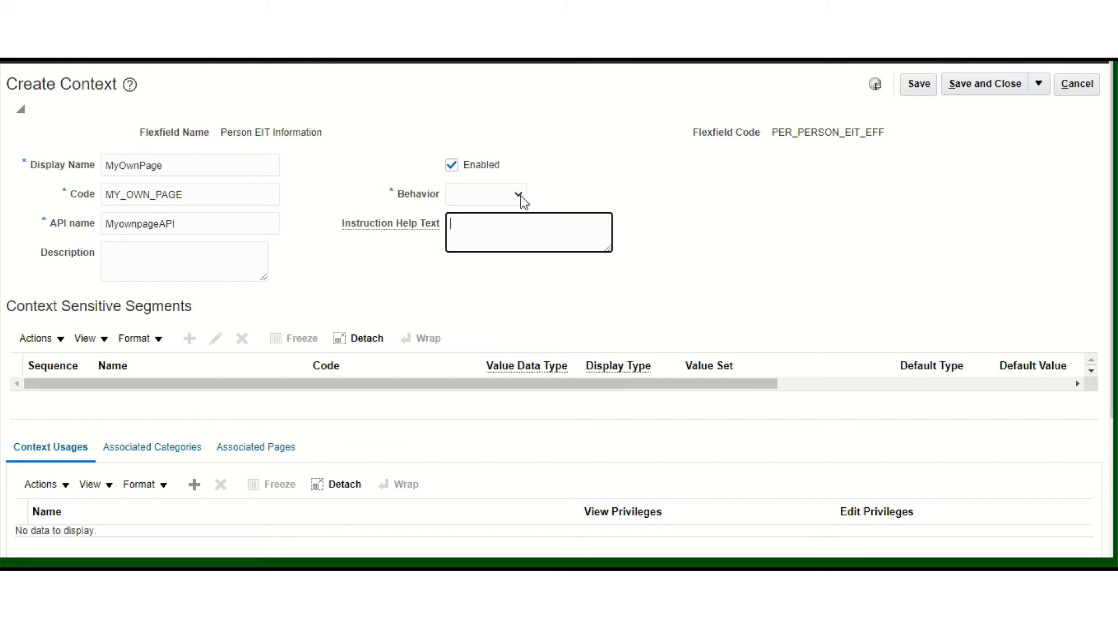
pyautogui.click(518, 195)
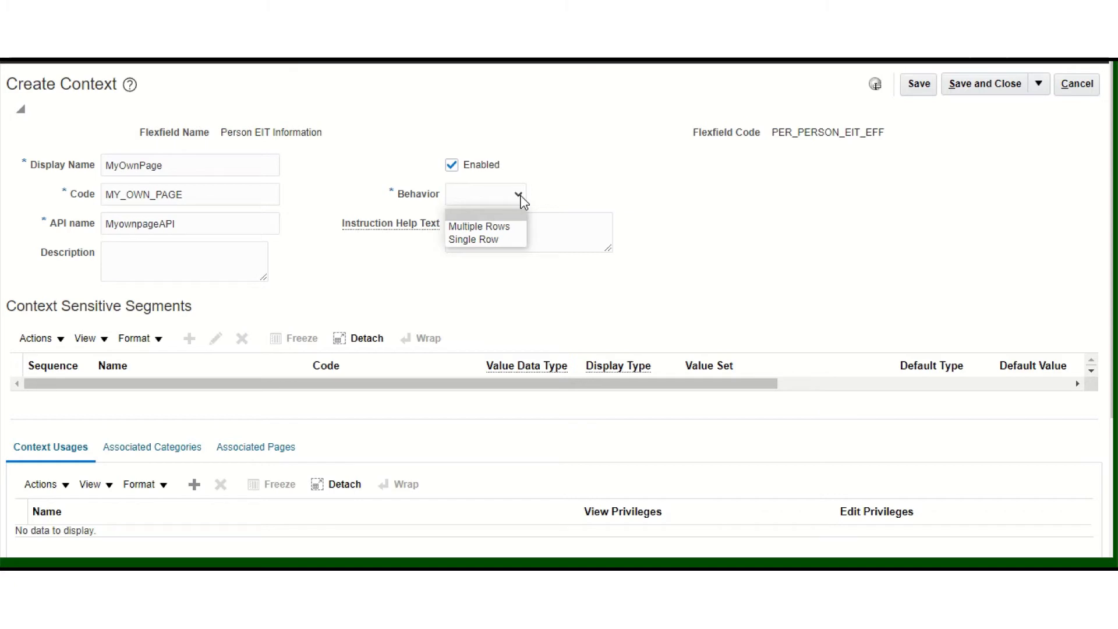
pyautogui.click(502, 227)
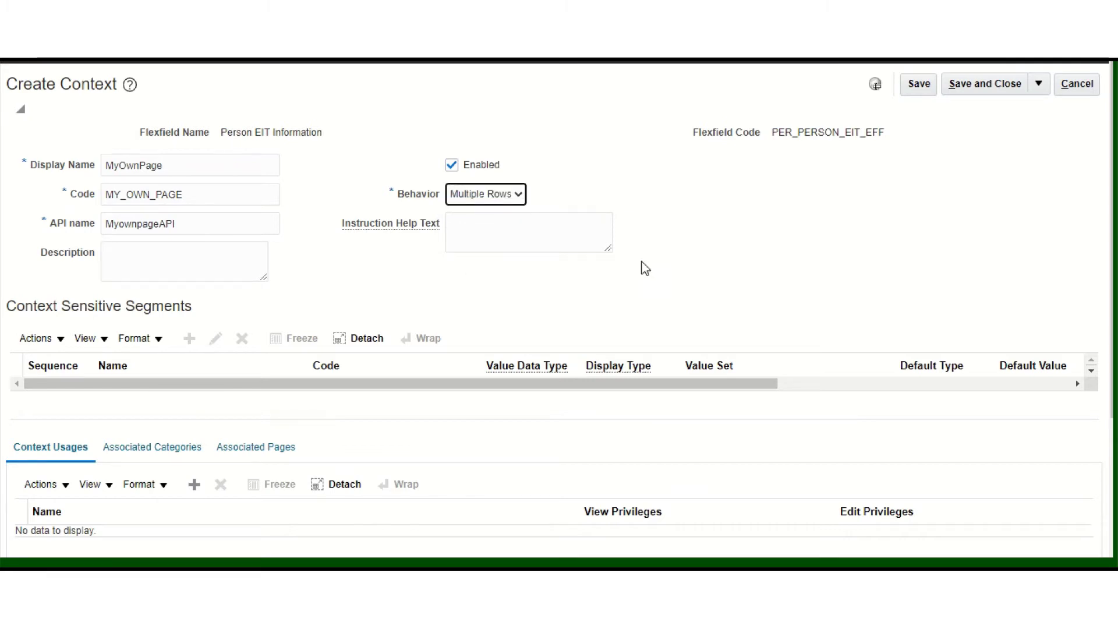
pyautogui.scroll(-1, 558, 315)
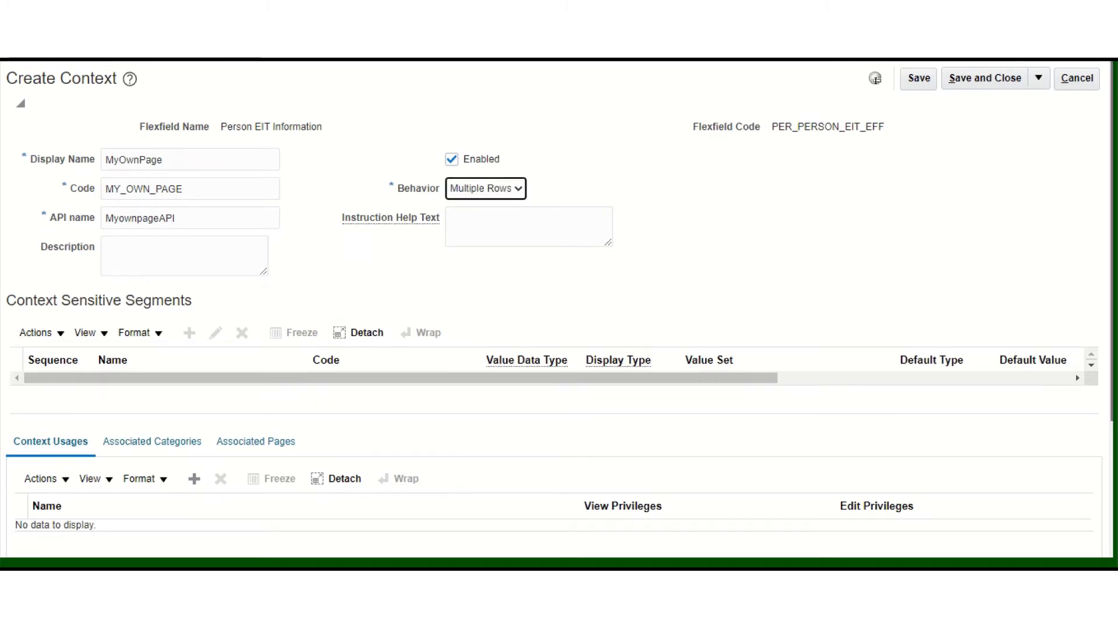
# - Try saving the MyOwnPage context, then dismiss the error requiring at least one context usage
pyautogui.click(924, 80)
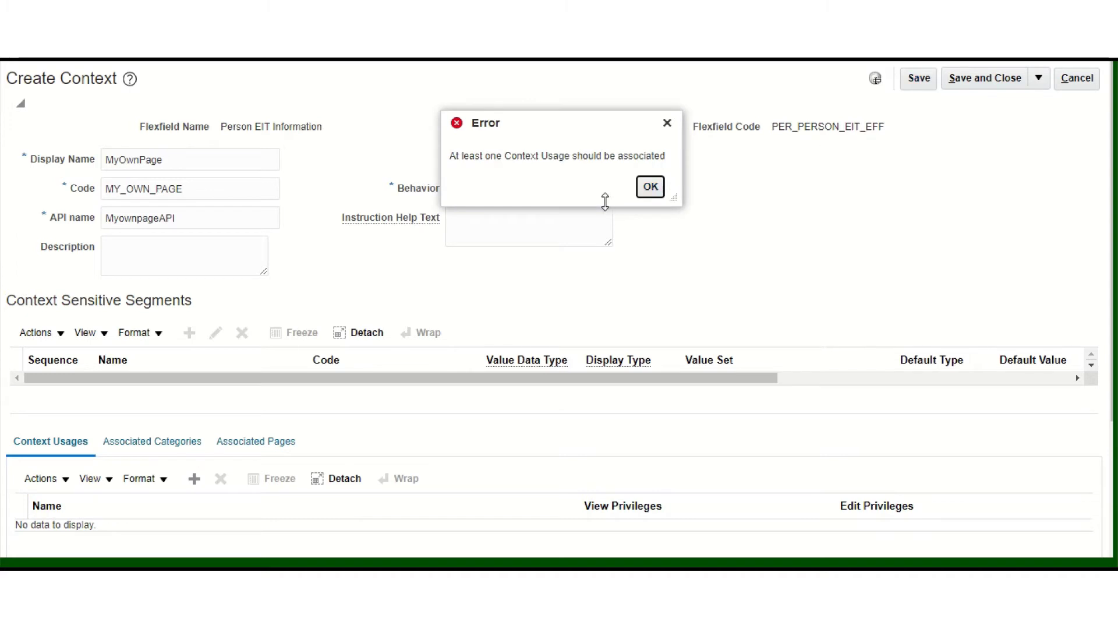
pyautogui.moveTo(465, 159); pyautogui.dragTo(657, 168)
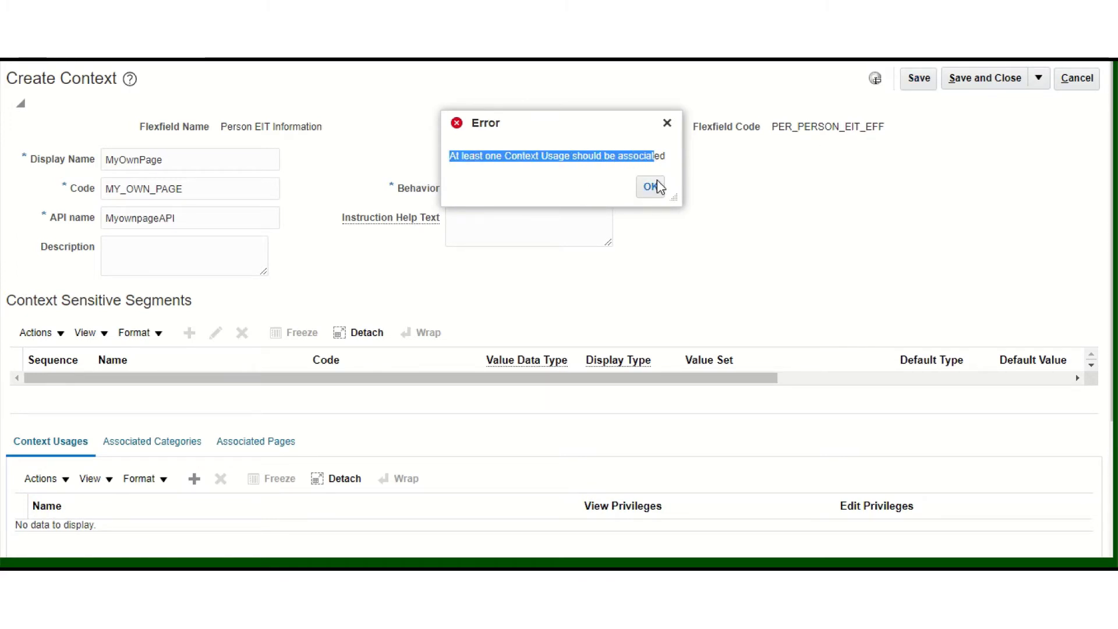
pyautogui.click(656, 187)
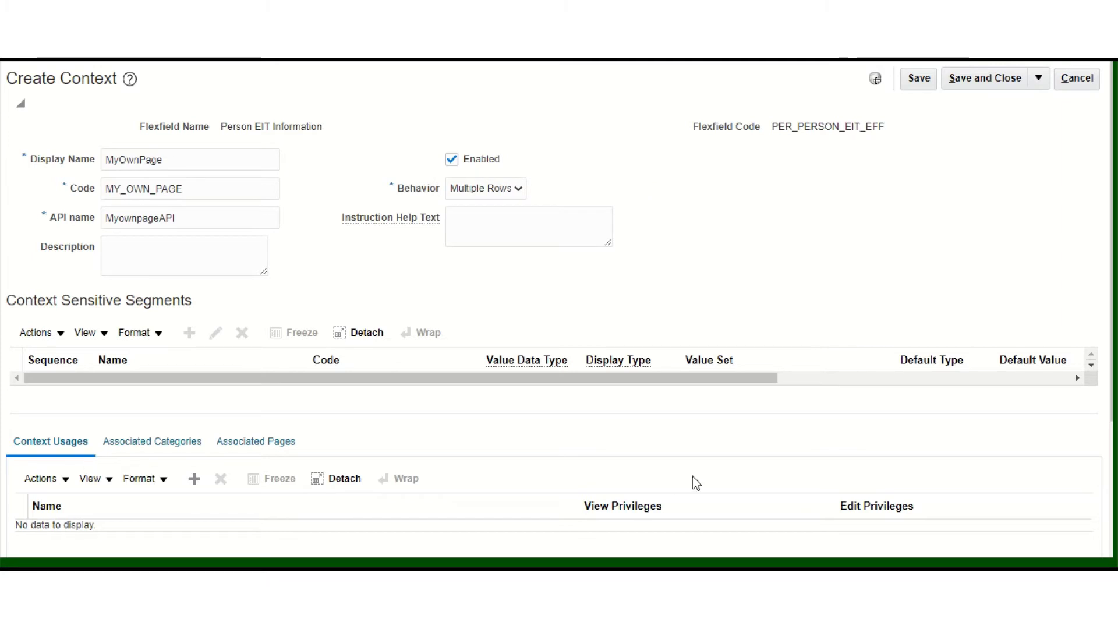
pyautogui.scroll(-3, 693, 482)
# - Add a 'Usage Code for Person' context usage row and save the MyOwnPage context
pyautogui.scroll(-1, 257, 299)
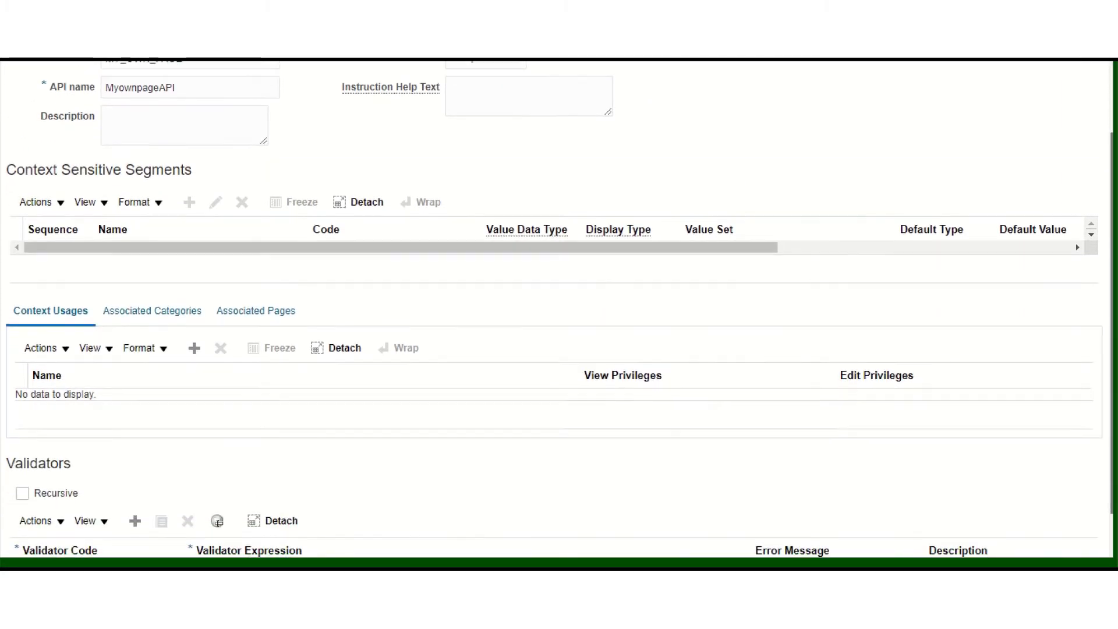
pyautogui.click(195, 349)
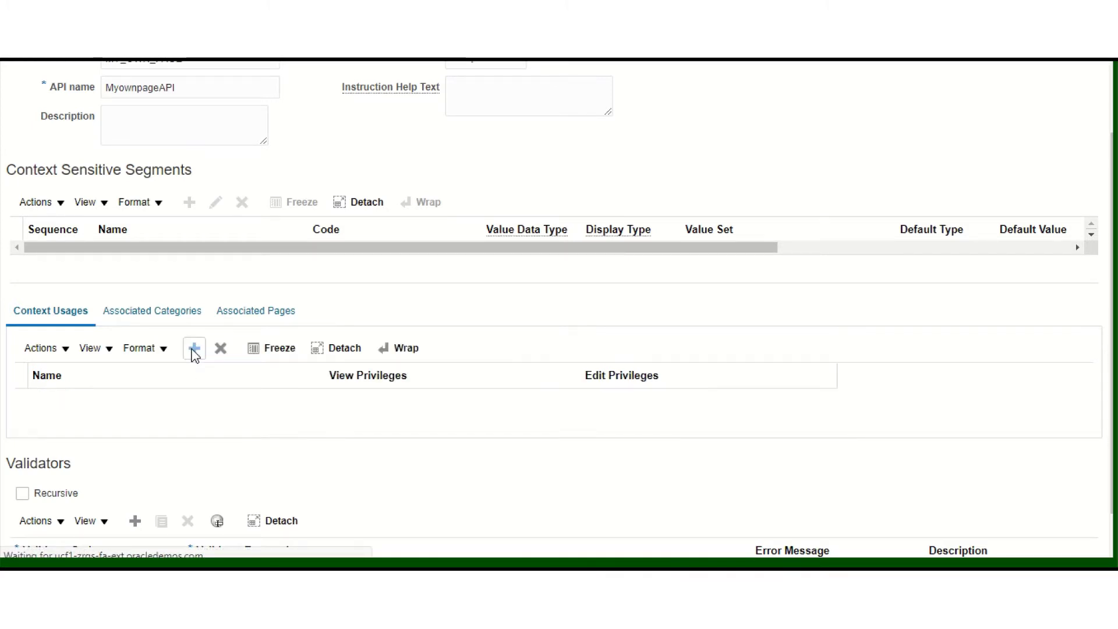
pyautogui.click(182, 400)
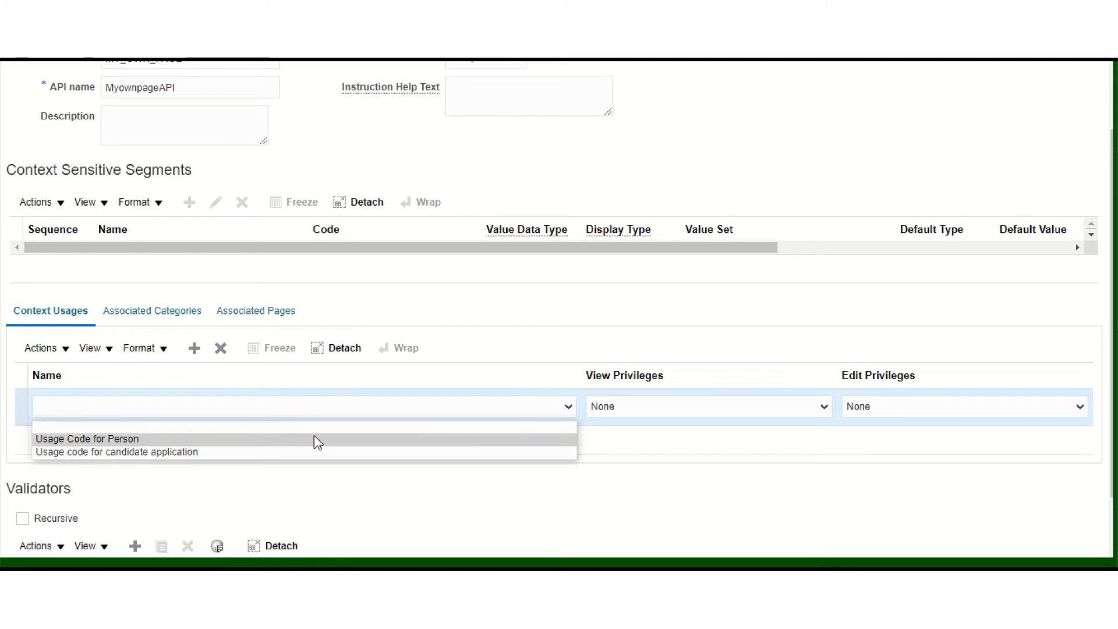
pyautogui.click(114, 443)
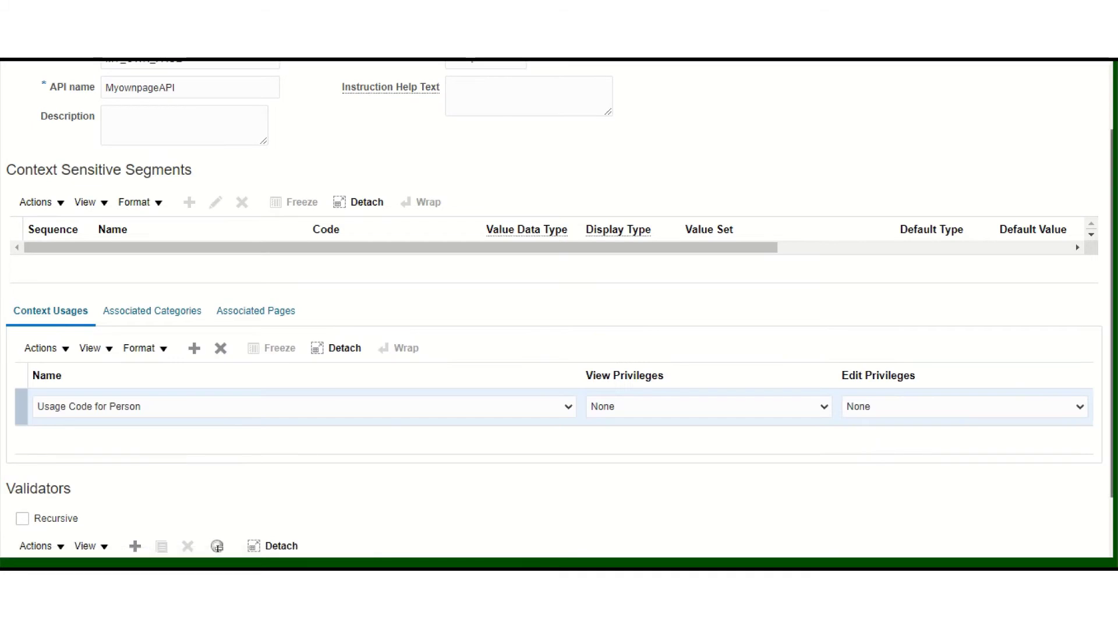
pyautogui.scroll(3, 559, 306)
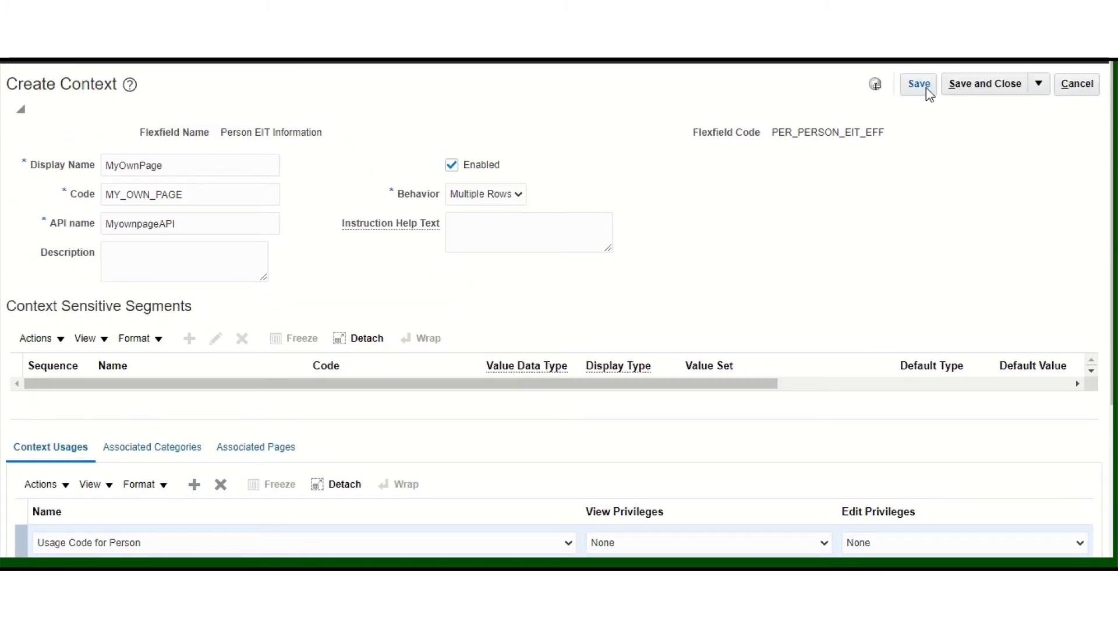
pyautogui.click(921, 85)
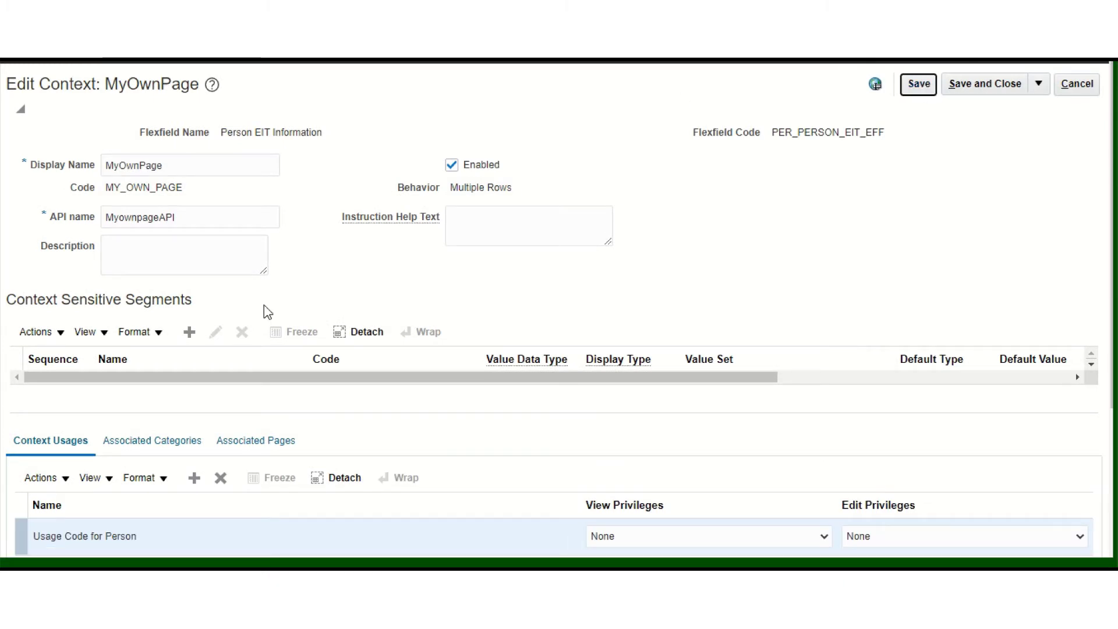
# - Create a segment named Ename with code ENAME and API name enameapi
pyautogui.click(191, 335)
pyautogui.click(238, 185)
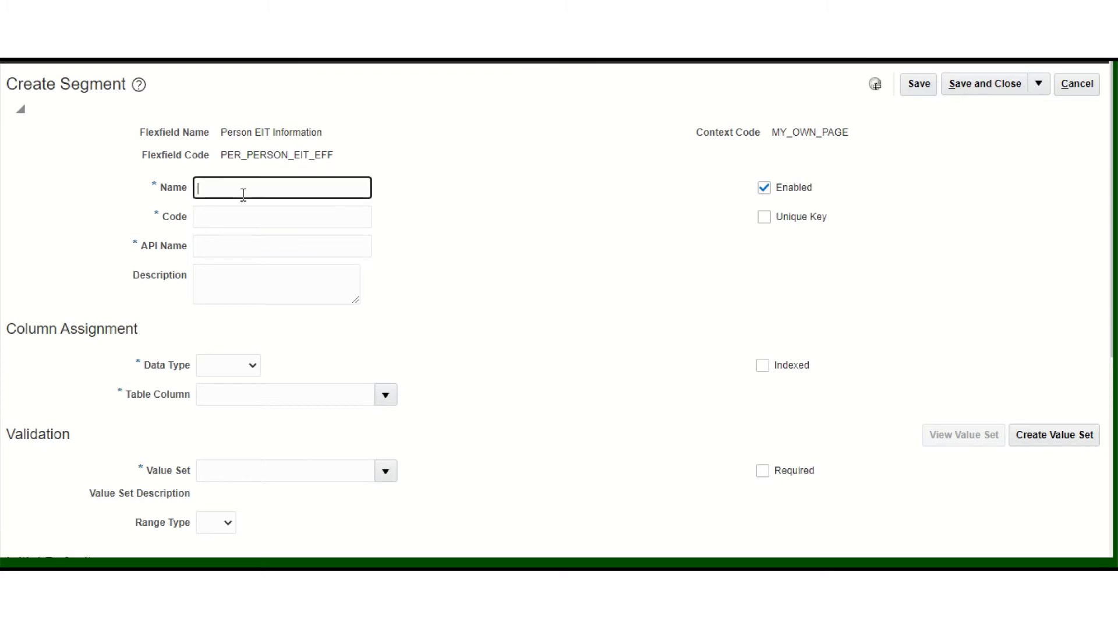
pyautogui.write('ame')
pyautogui.press('Tab')
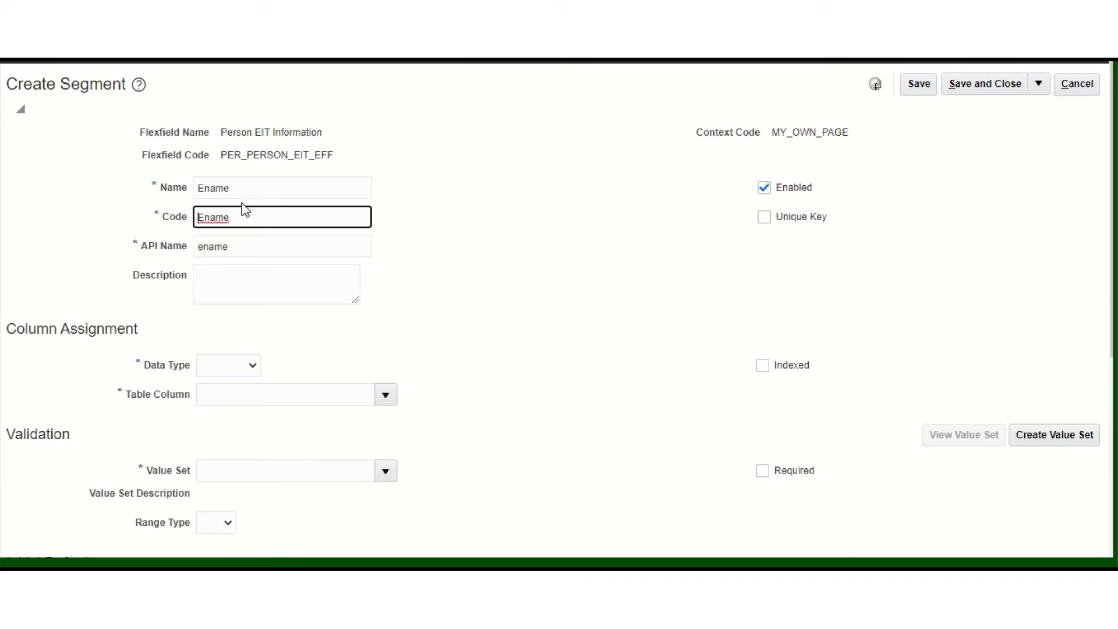
pyautogui.write('ENAME')
pyautogui.press('Tab')
pyautogui.click(235, 250)
pyautogui.write('api')
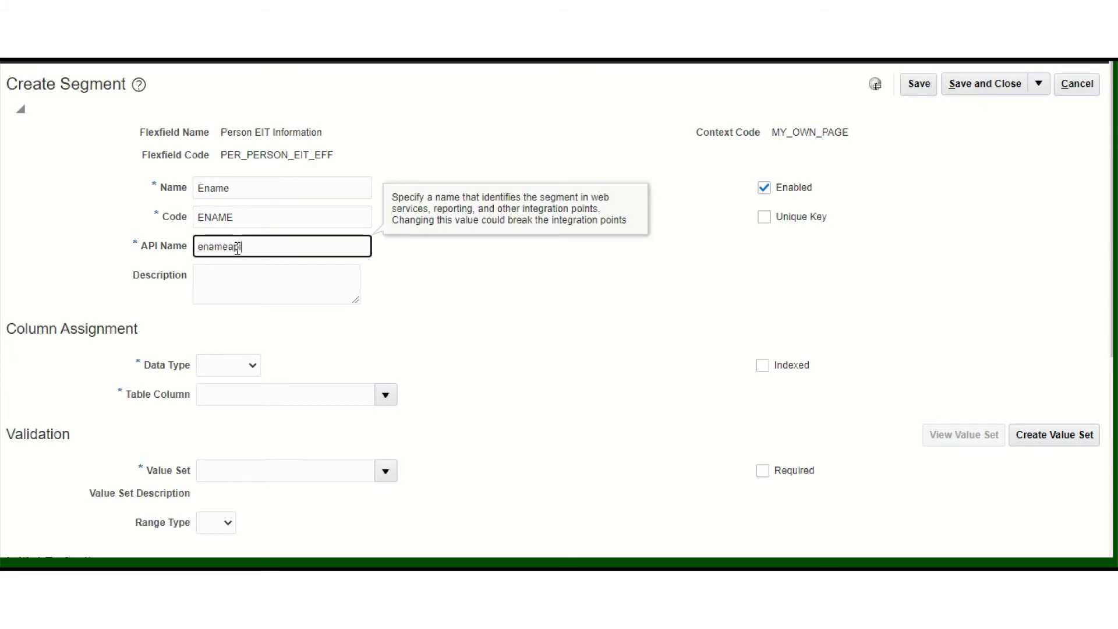
pyautogui.press('Tab')
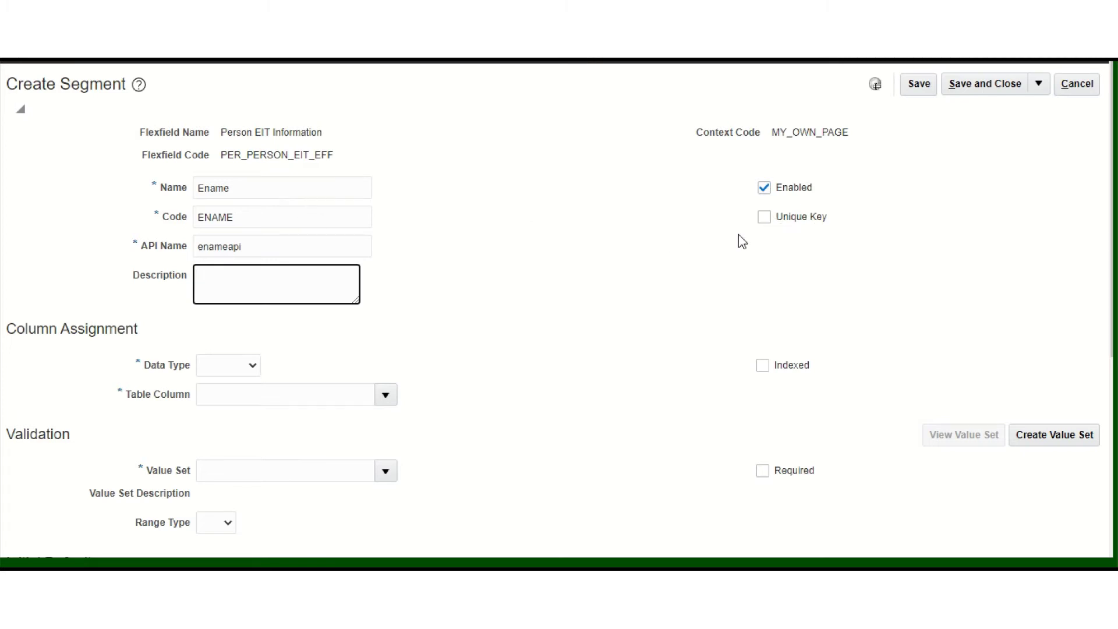
# - Set the Ename segment's data type to Character
pyautogui.click(253, 367)
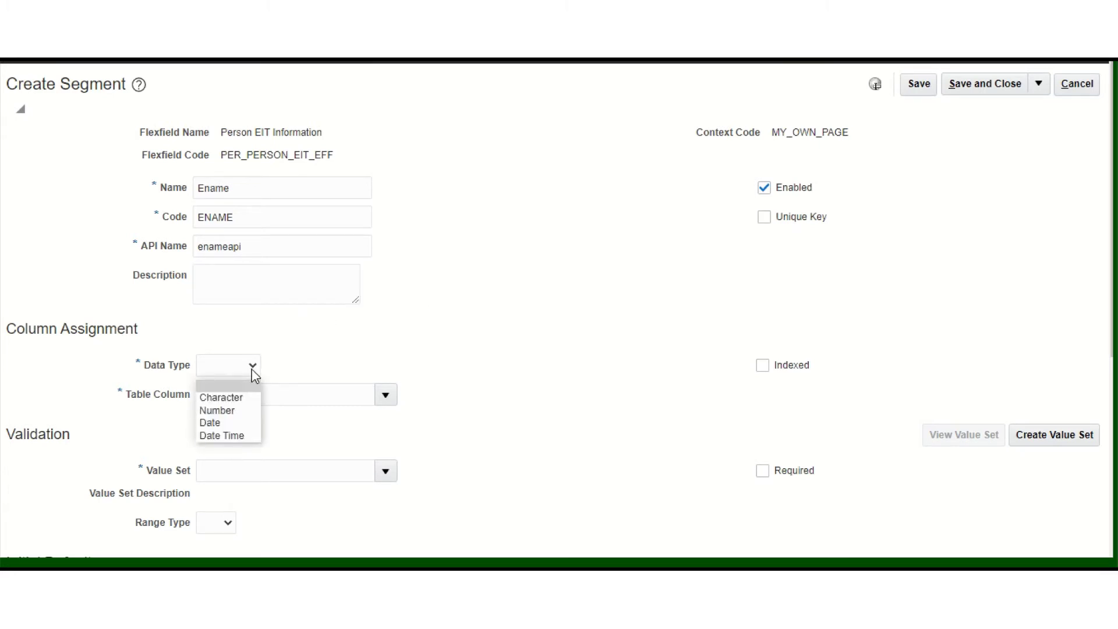
pyautogui.click(240, 396)
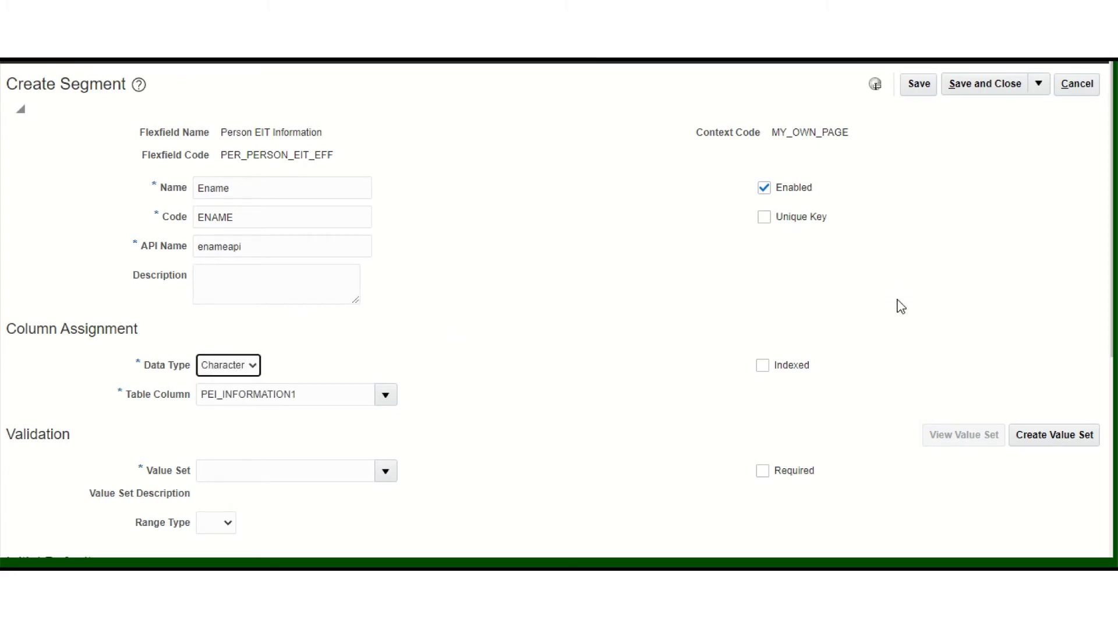
pyautogui.scroll(-2, 1105, 255)
pyautogui.scroll(-1, 559, 302)
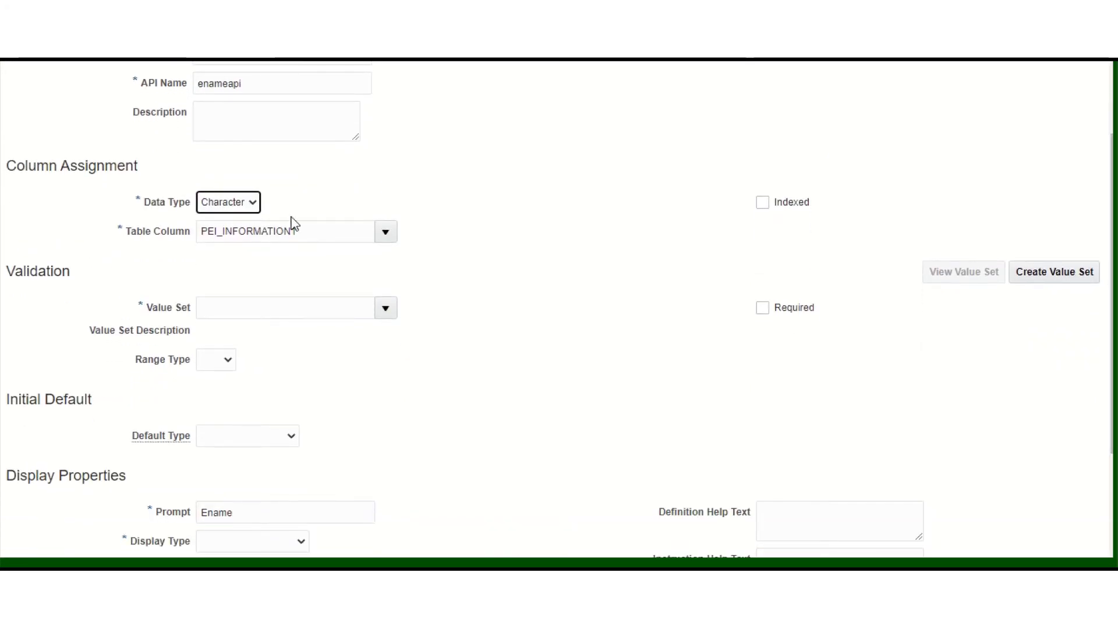
pyautogui.click(252, 205)
pyautogui.click(316, 188)
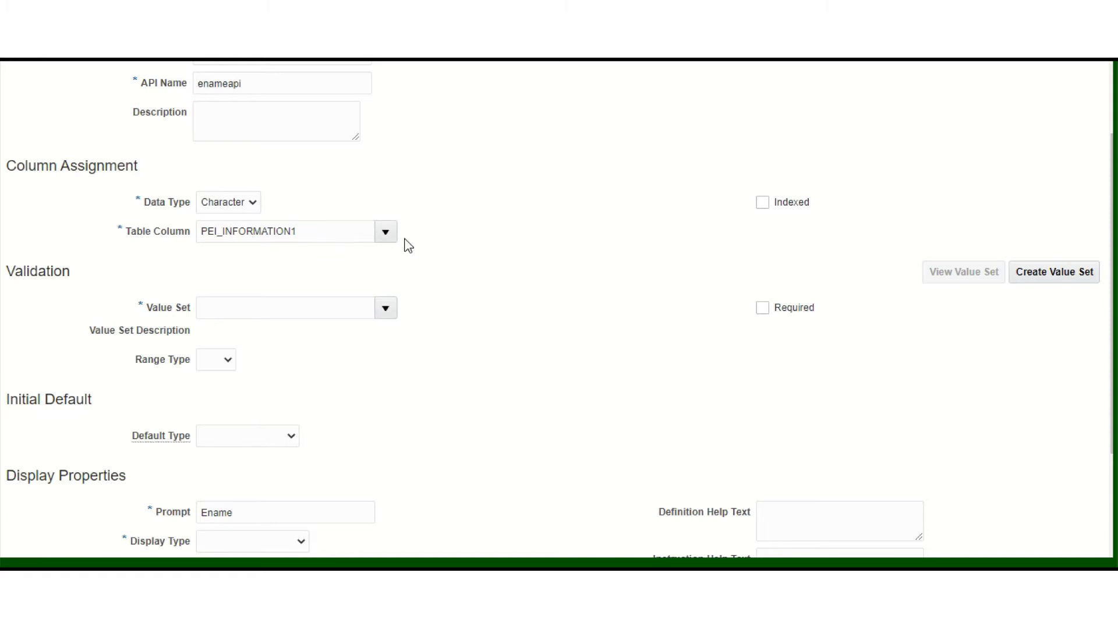
# - Try the Number and Date data types, then return to Character mapped to PEI_INFORMATION1
pyautogui.click(252, 204)
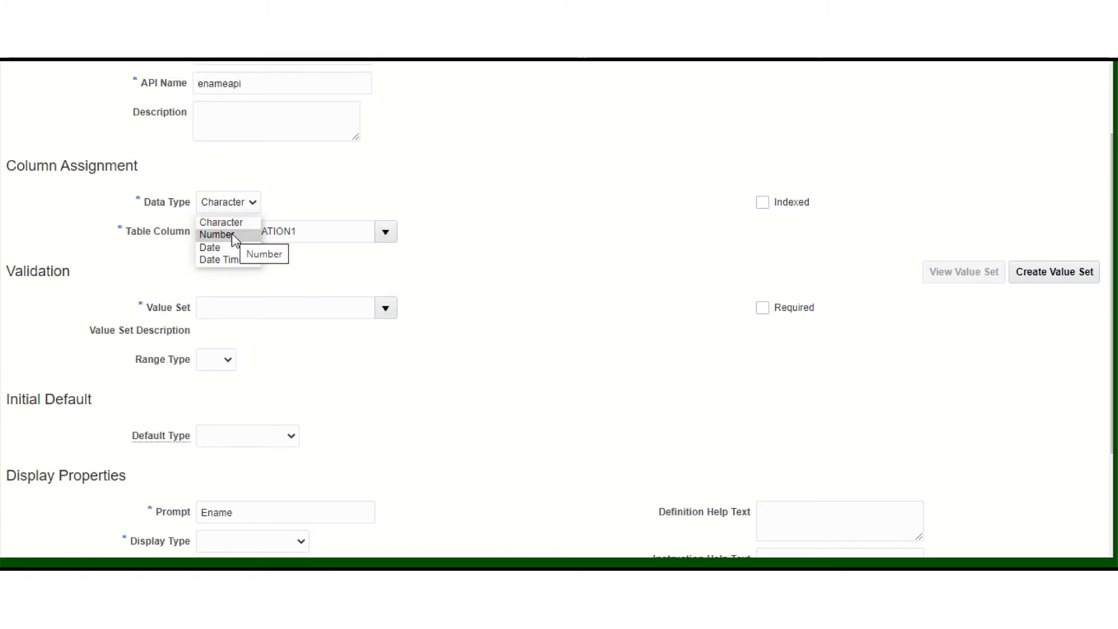
pyautogui.click(217, 235)
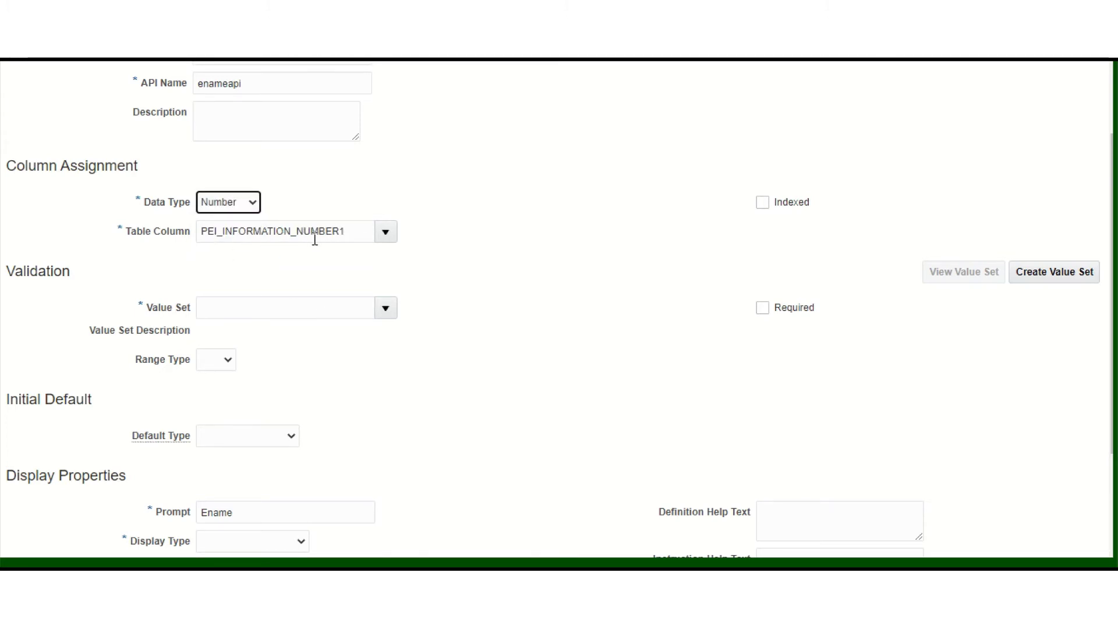
pyautogui.click(257, 204)
pyautogui.click(230, 247)
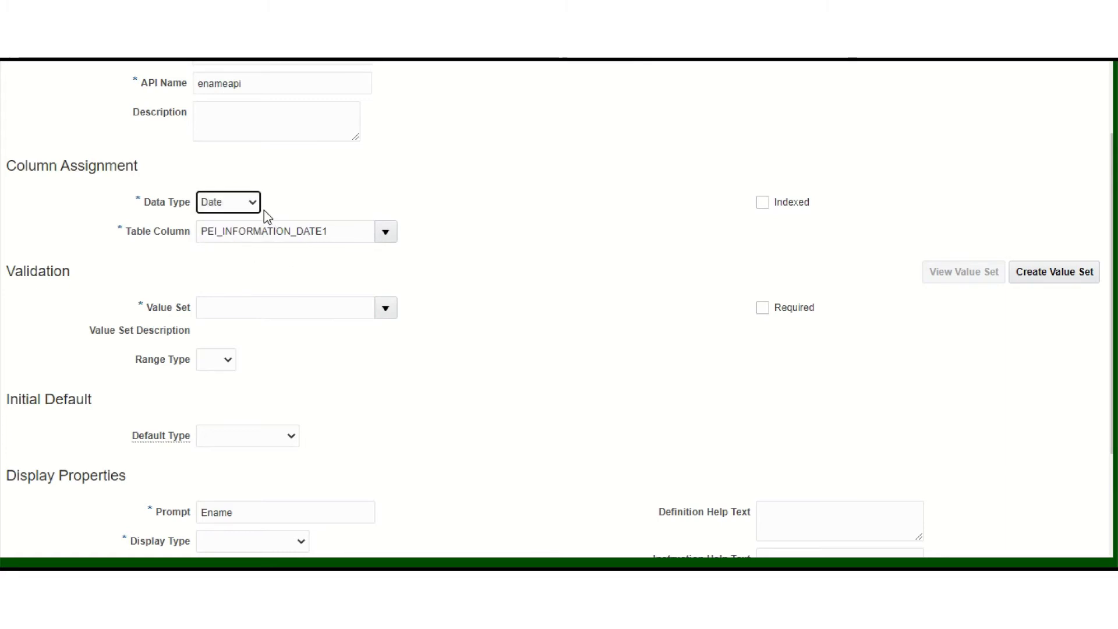
pyautogui.click(384, 235)
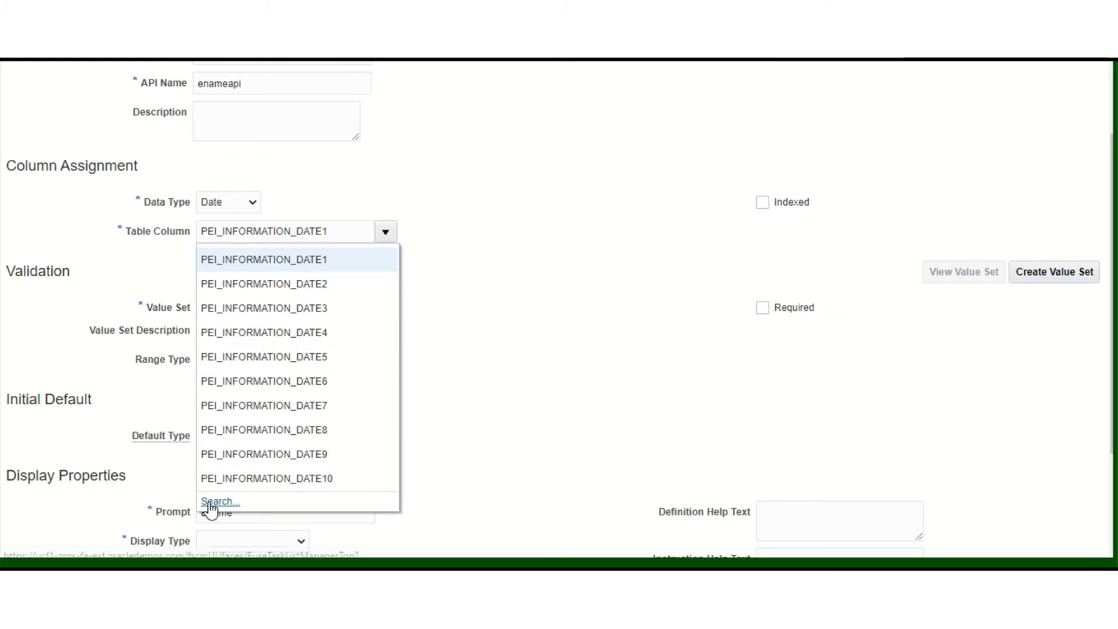
pyautogui.click(515, 266)
pyautogui.click(259, 208)
pyautogui.click(234, 221)
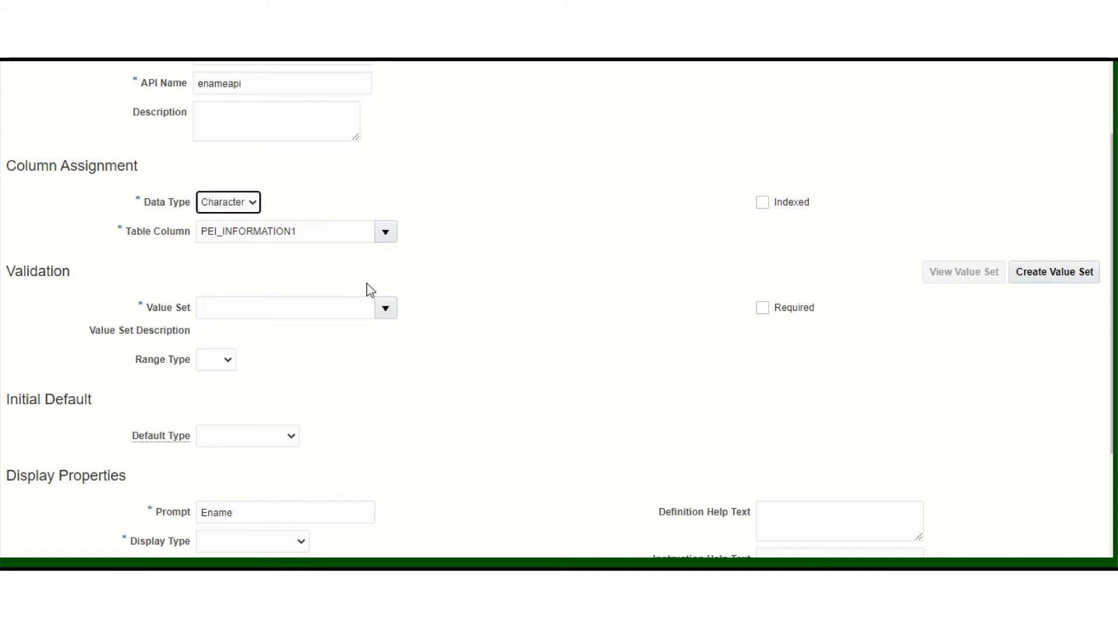
pyautogui.scroll(-3, 464, 254)
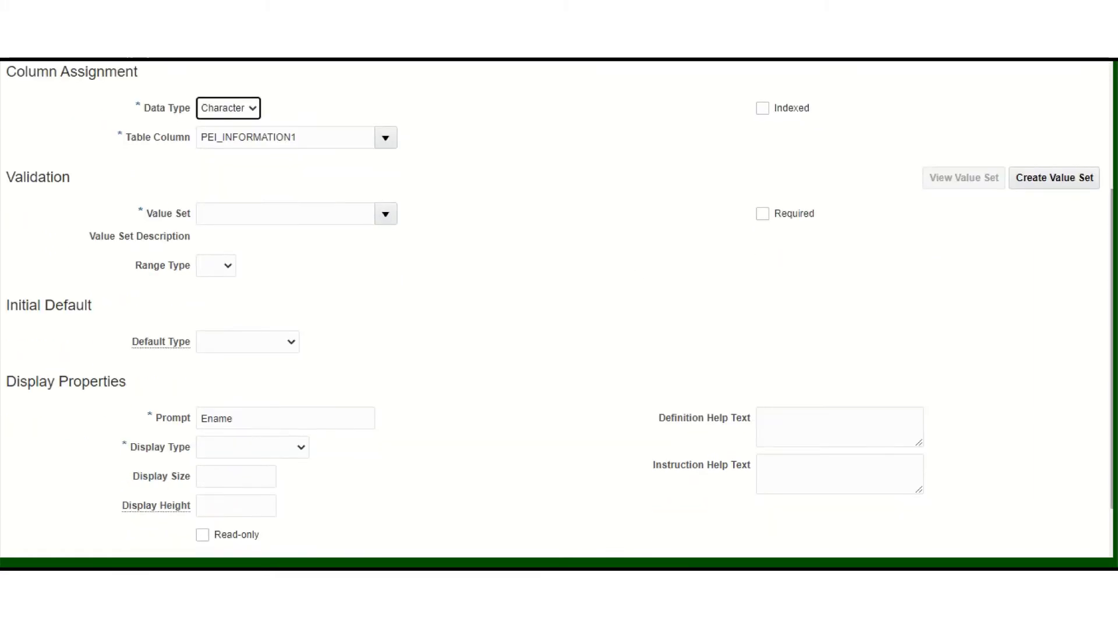
# - Assign the 30 Characters value set to Ename, leaving the default type empty
pyautogui.click(385, 214)
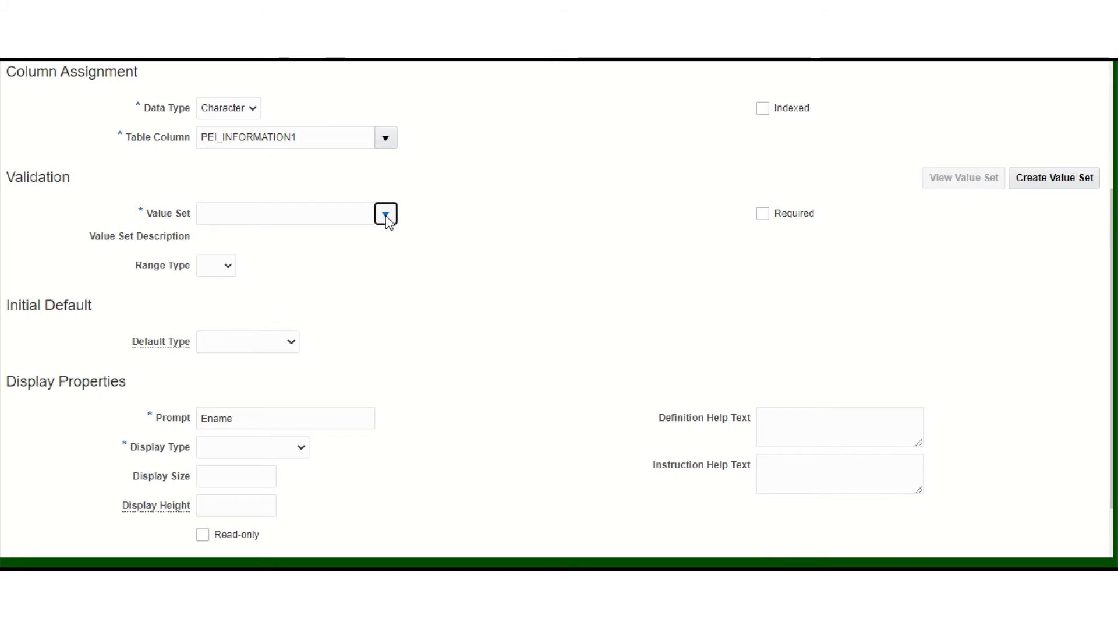
pyautogui.click(274, 248)
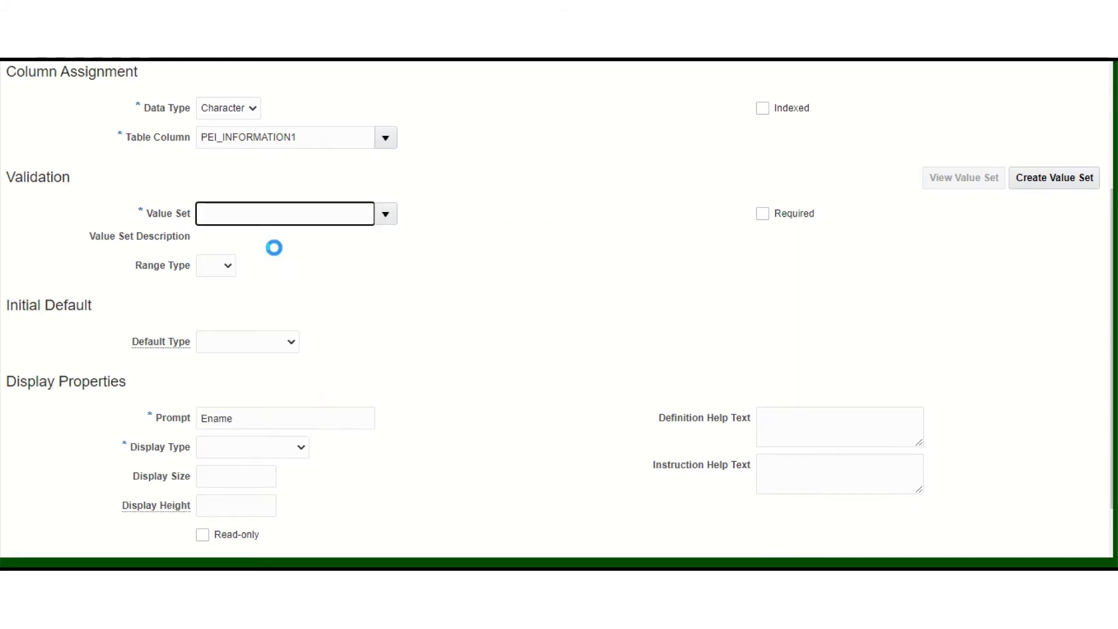
pyautogui.scroll(-1, 1048, 402)
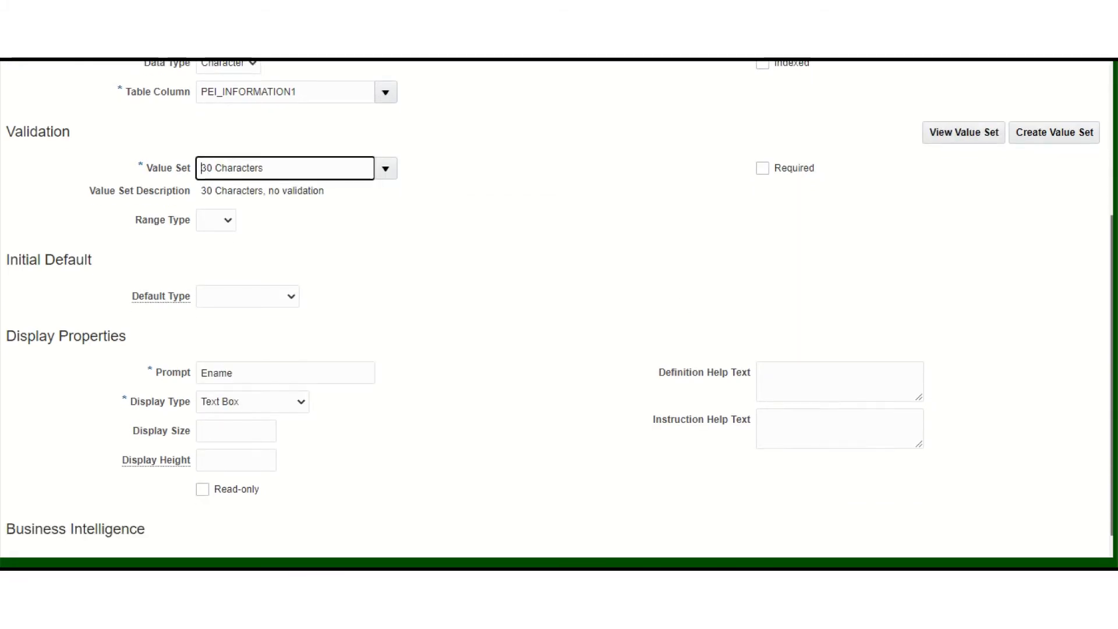
pyautogui.scroll(-1, 337, 317)
pyautogui.click(291, 275)
pyautogui.click(441, 280)
pyautogui.click(294, 278)
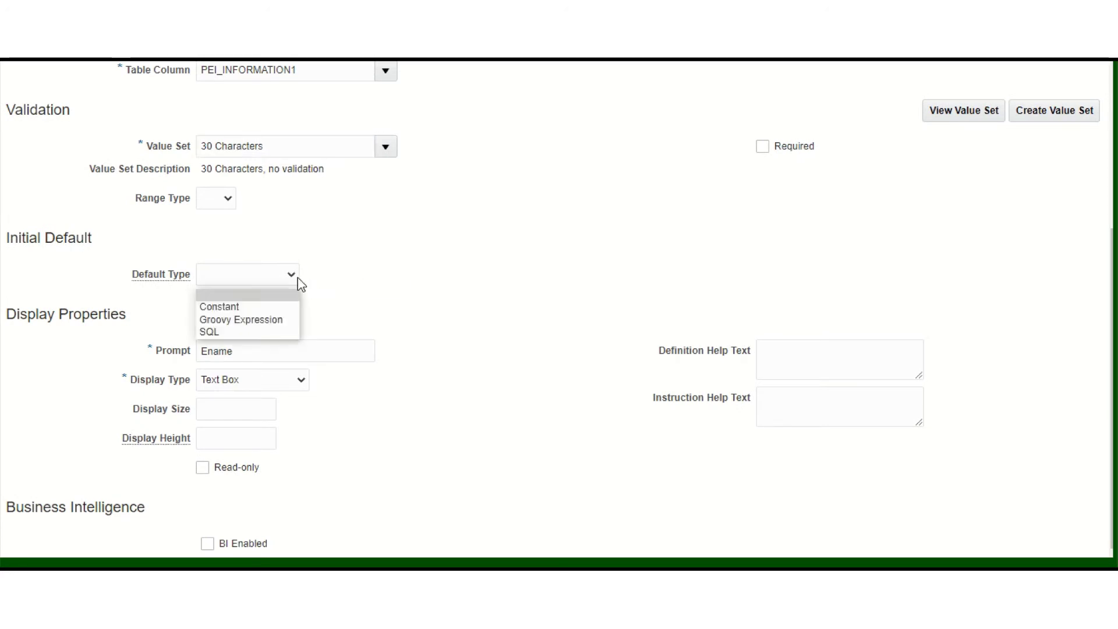
pyautogui.click(447, 303)
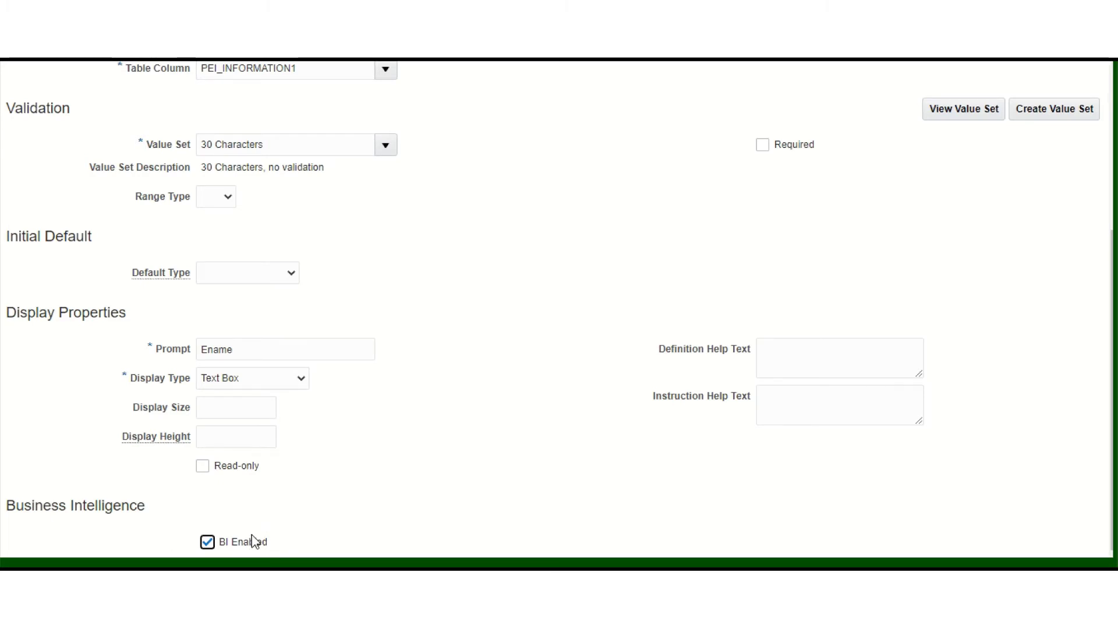
# - Save the Ename segment and close its form
pyautogui.scroll(6, 792, 499)
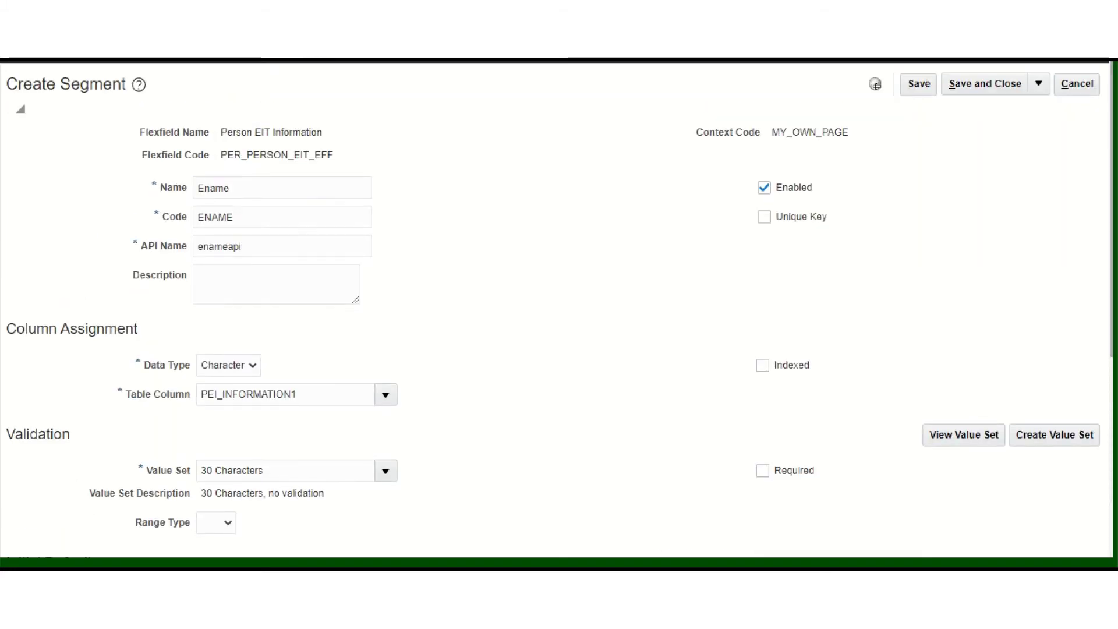
pyautogui.click(930, 93)
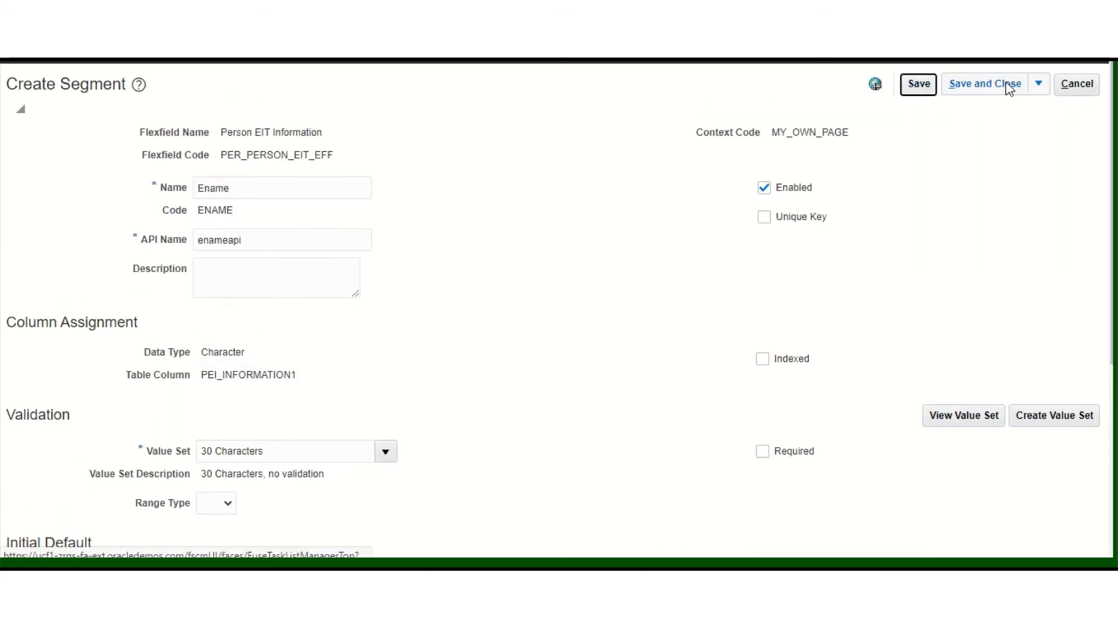
pyautogui.click(993, 98)
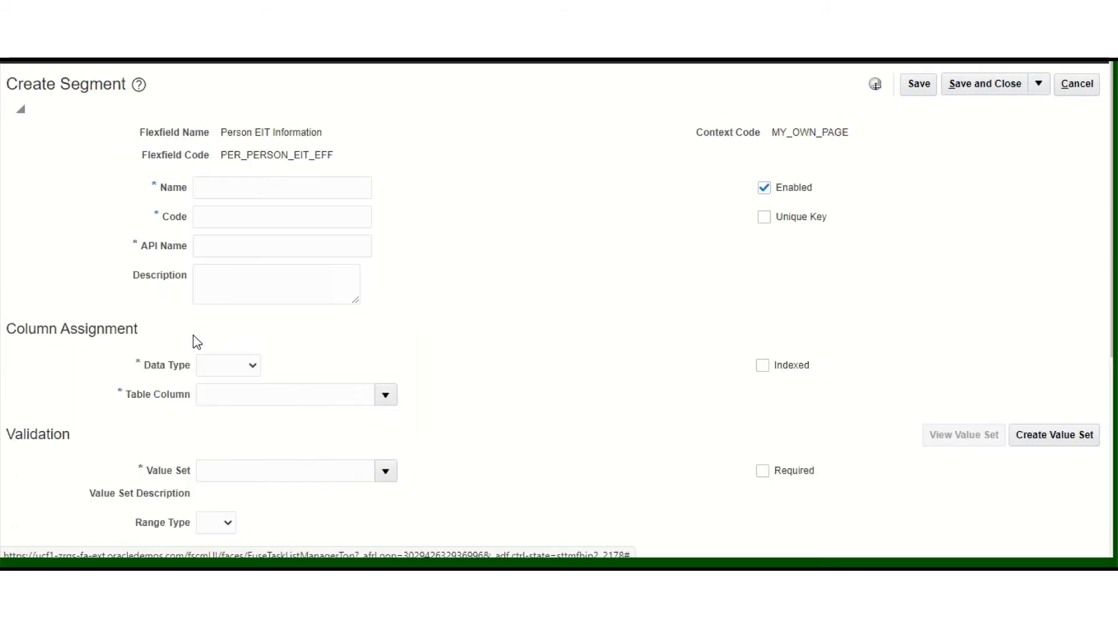
# - Name the next segment Enumber and replace its auto-filled code with ENUMBER
pyautogui.click(231, 189)
pyautogui.write('Enumber')
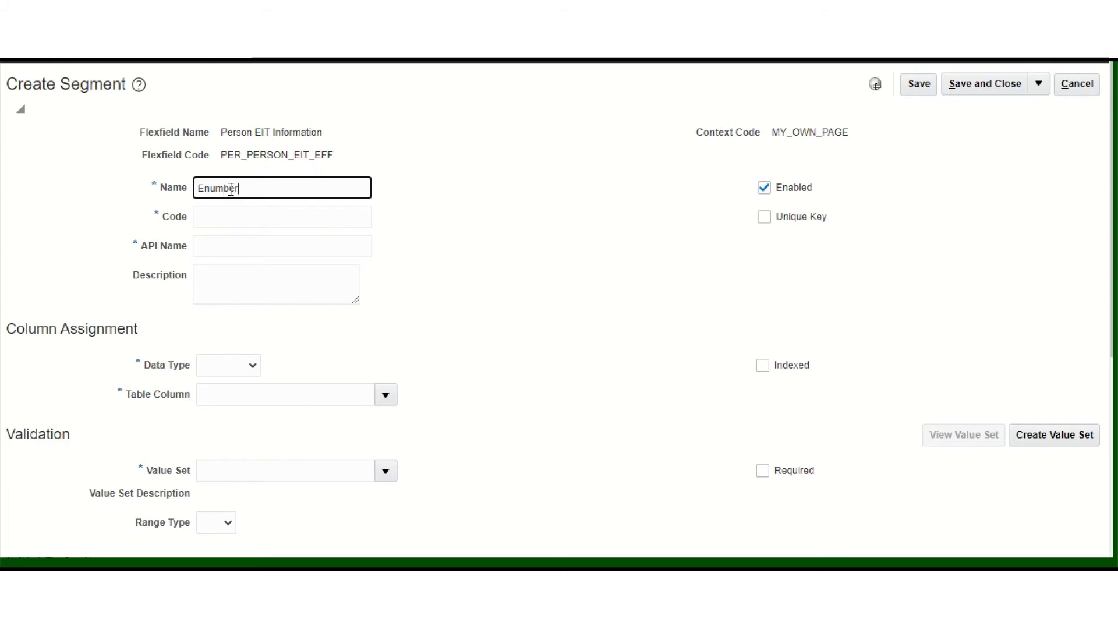
pyautogui.click(265, 212)
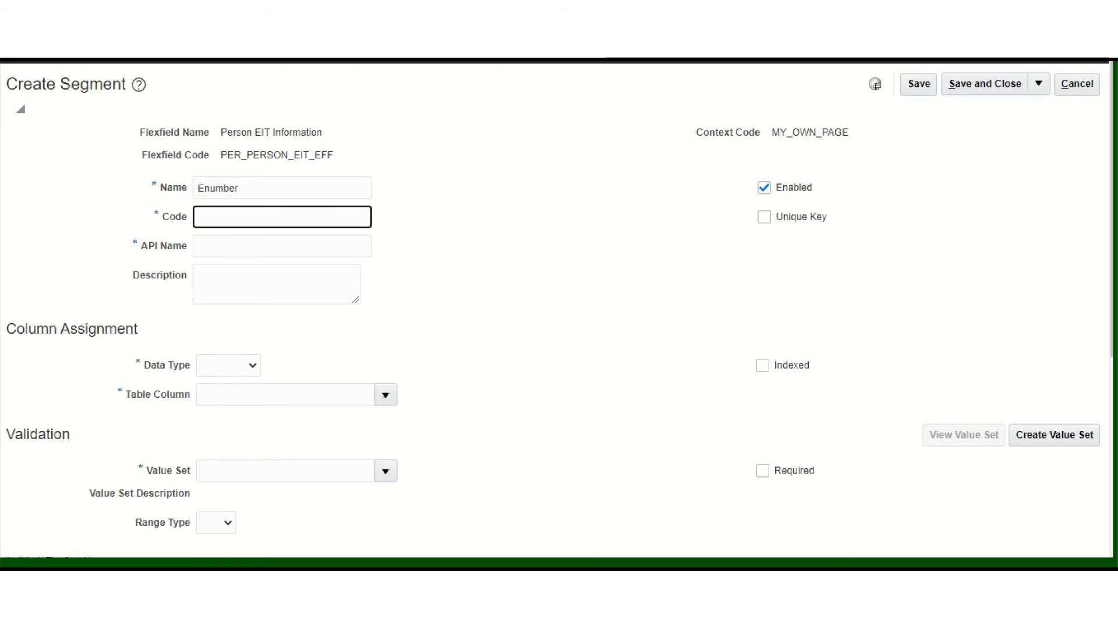
pyautogui.click(248, 221)
pyautogui.moveTo(248, 222); pyautogui.dragTo(222, 213)
pyautogui.write('ENUMBER')
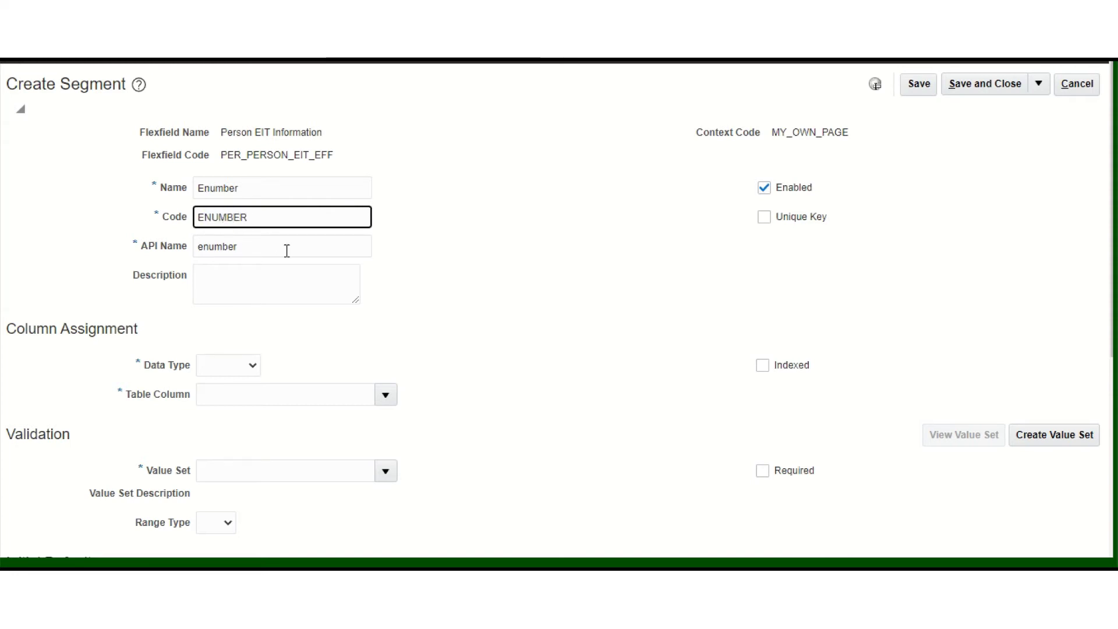
pyautogui.click(262, 273)
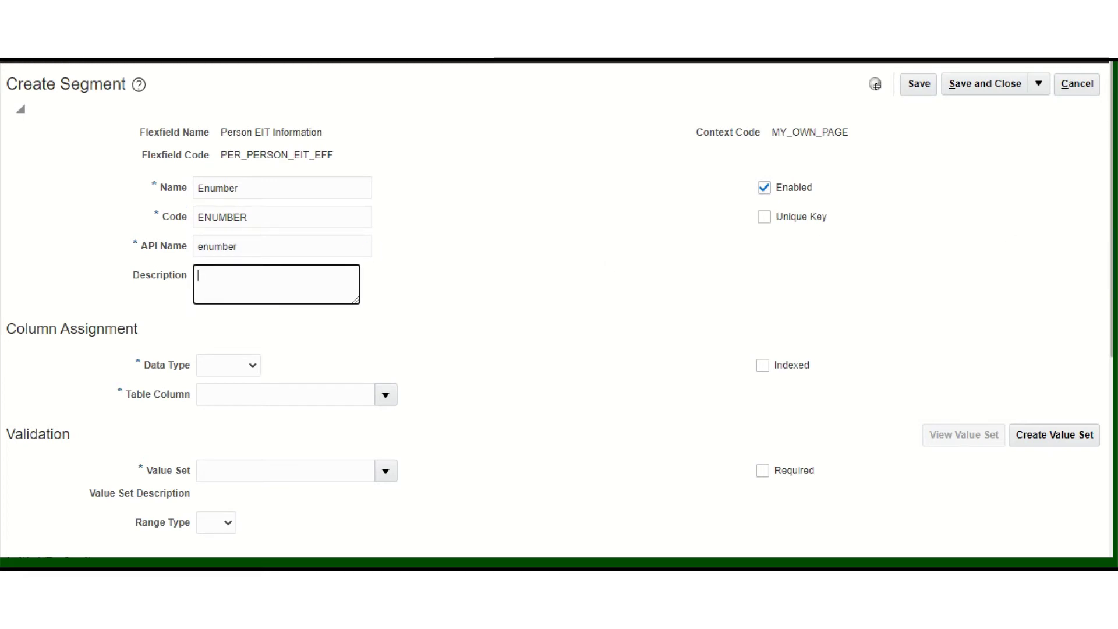
# - Give Enumber Character data type and the 30 Characters value set, enable BI, and save it
pyautogui.scroll(-3, 422, 240)
pyautogui.click(249, 187)
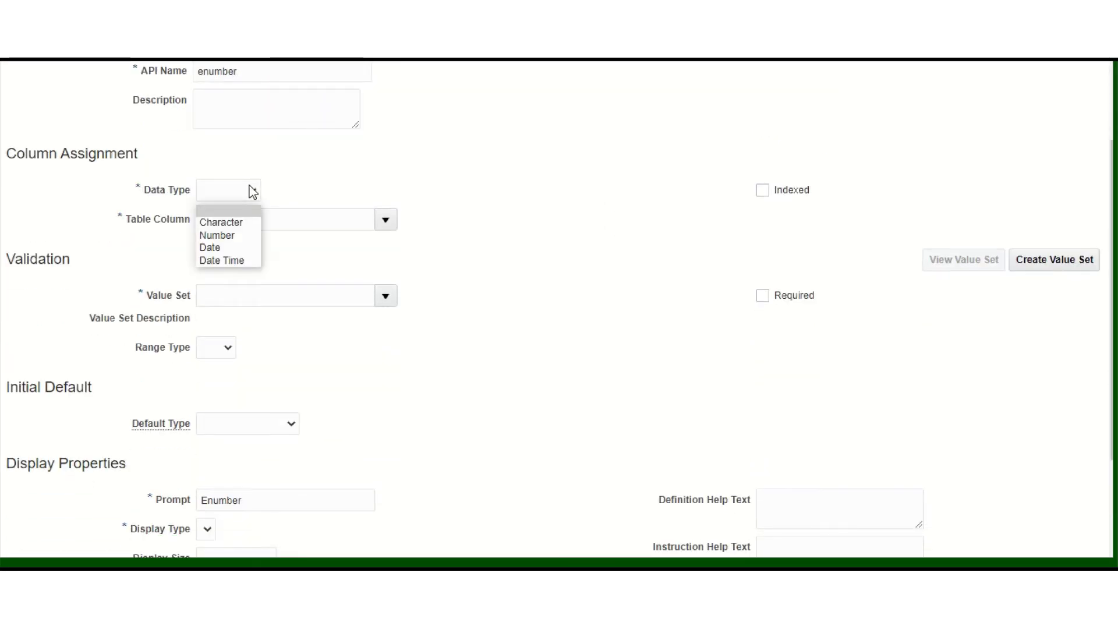
pyautogui.click(235, 220)
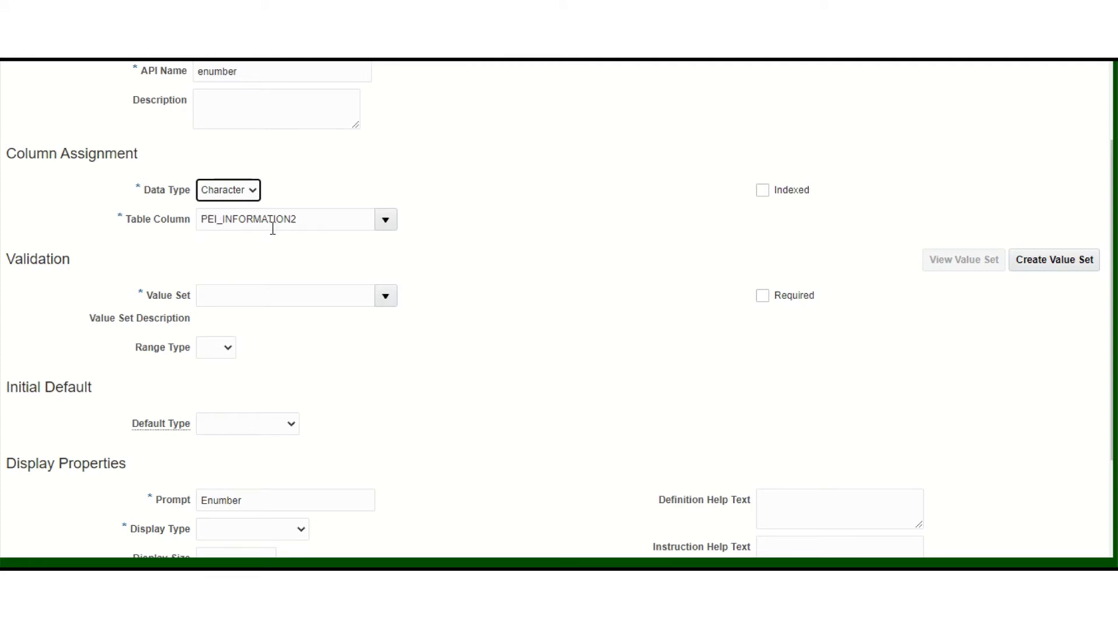
pyautogui.click(382, 297)
pyautogui.click(262, 361)
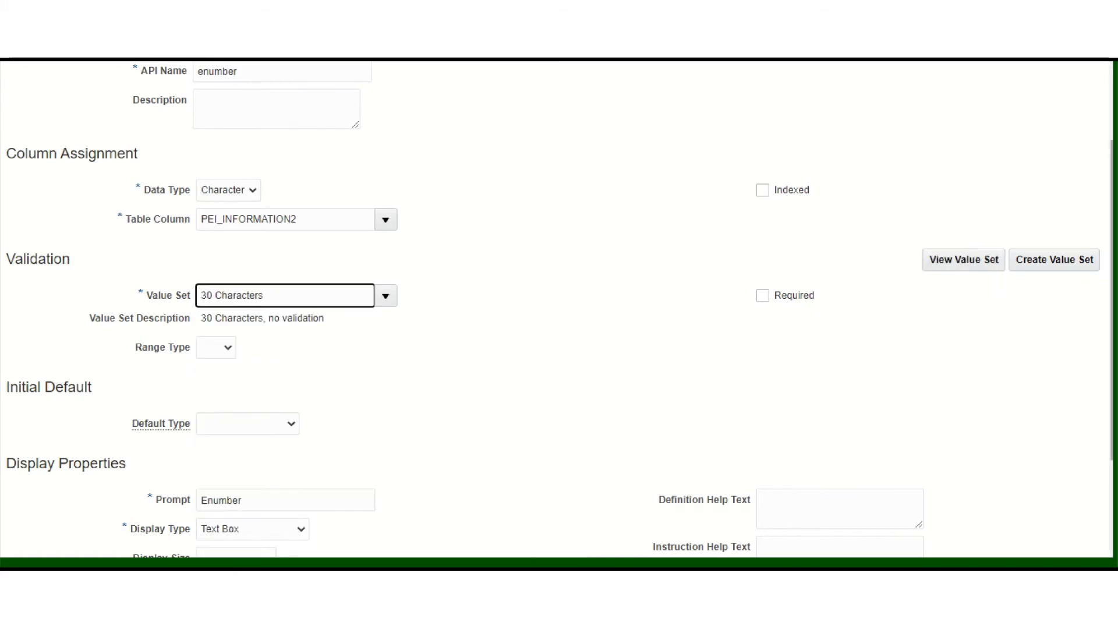
pyautogui.scroll(-3, 400, 392)
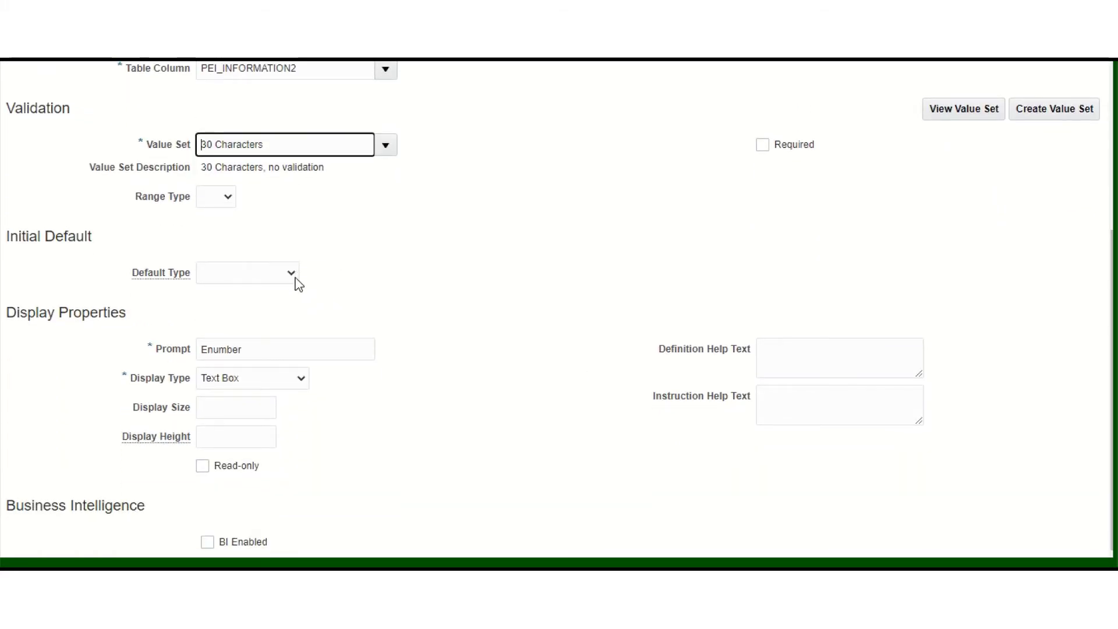
pyautogui.click(297, 280)
pyautogui.click(382, 255)
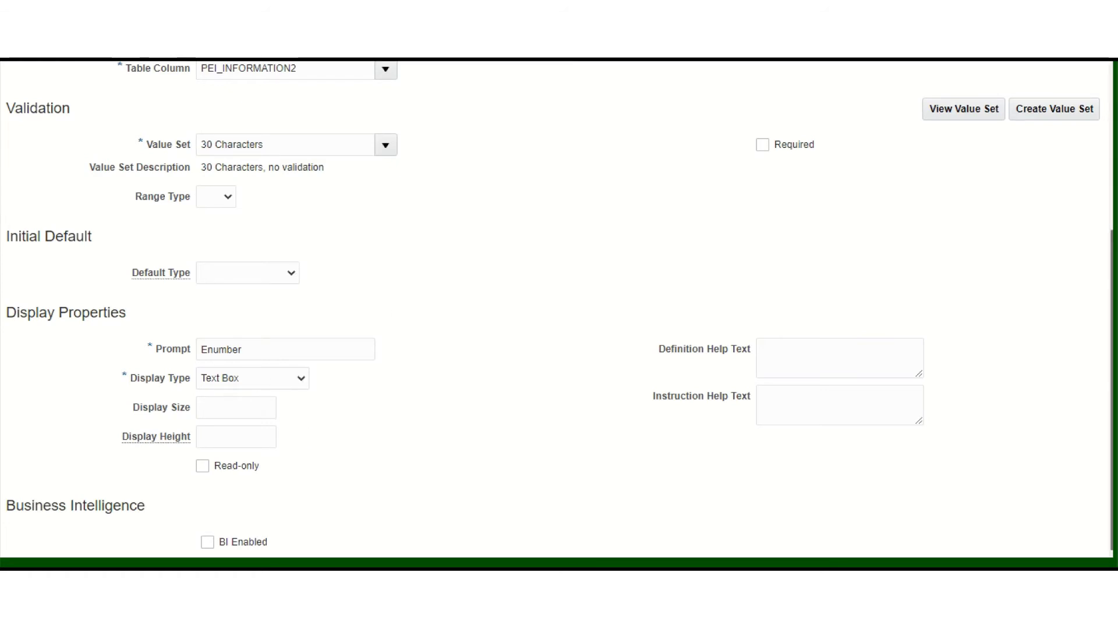
pyautogui.click(207, 541)
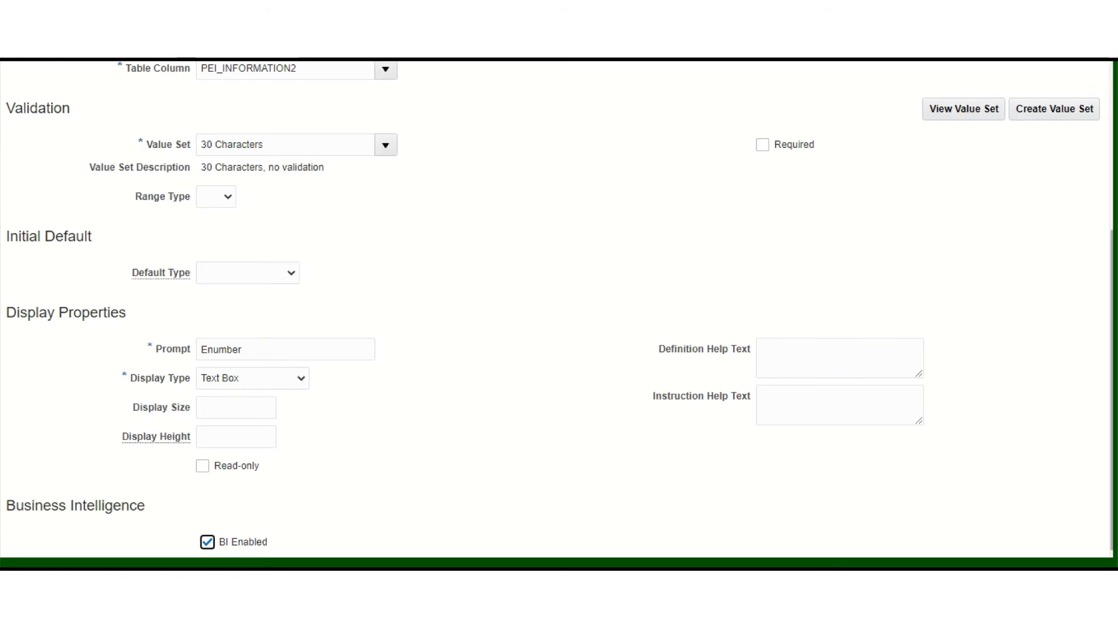
pyautogui.scroll(5, 875, 84)
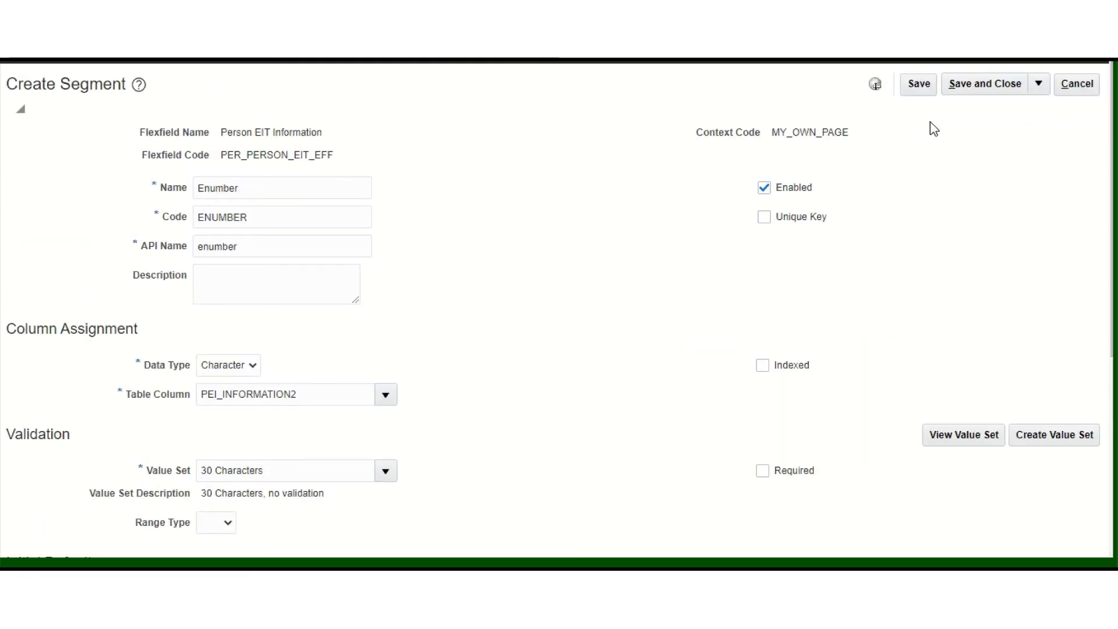
pyautogui.click(972, 84)
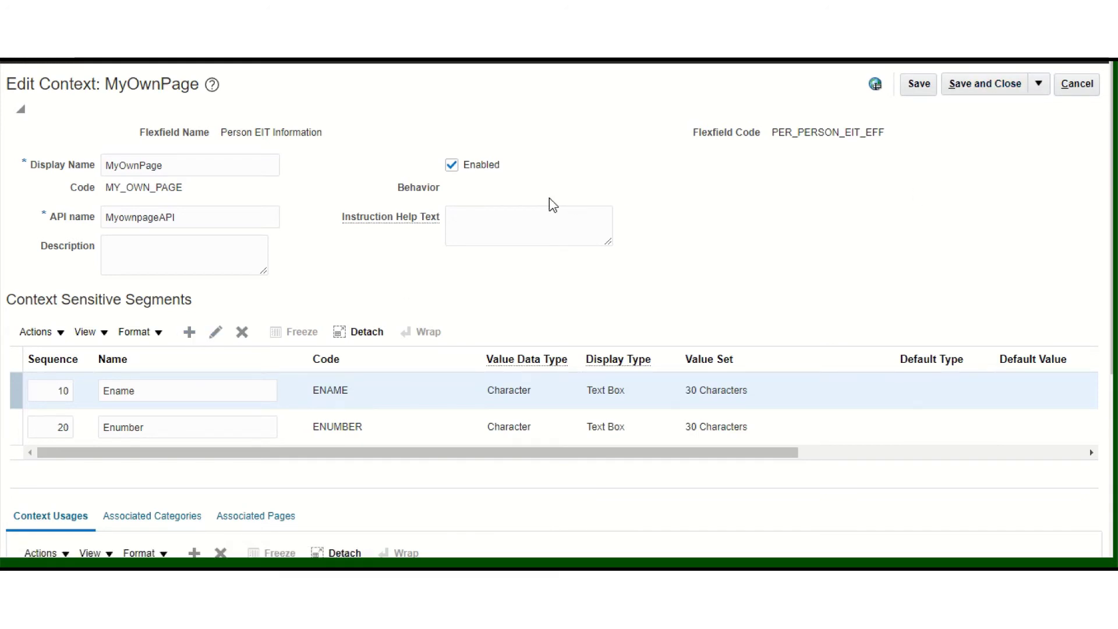
# - Try saving MyOwnPage, then dismiss the error requiring a UniqueKey for the multirow context
pyautogui.click(924, 89)
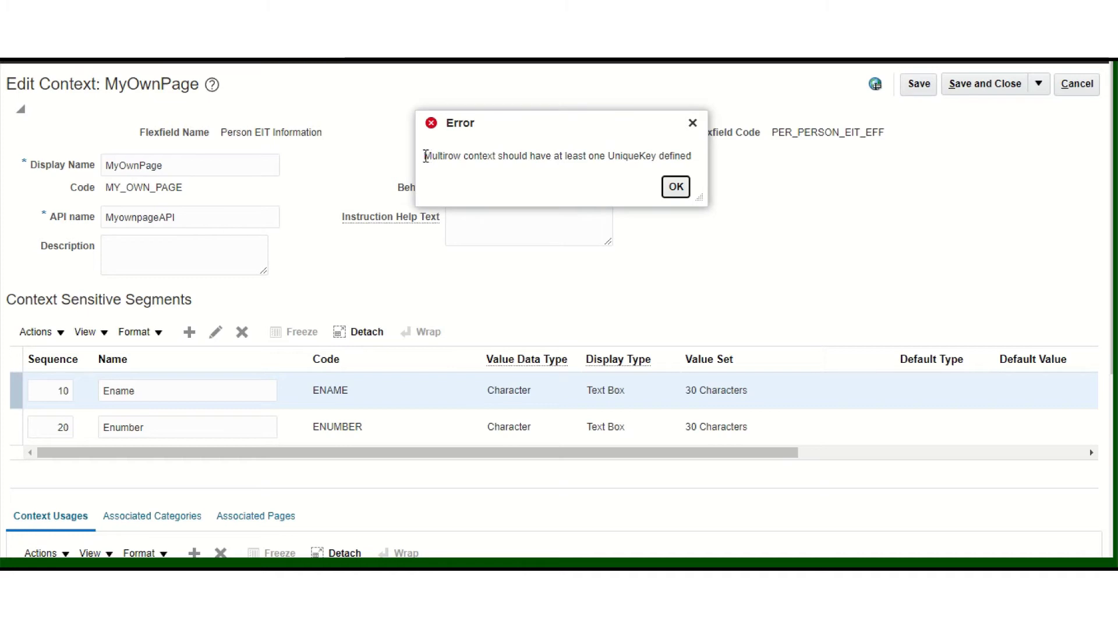
pyautogui.click(426, 156)
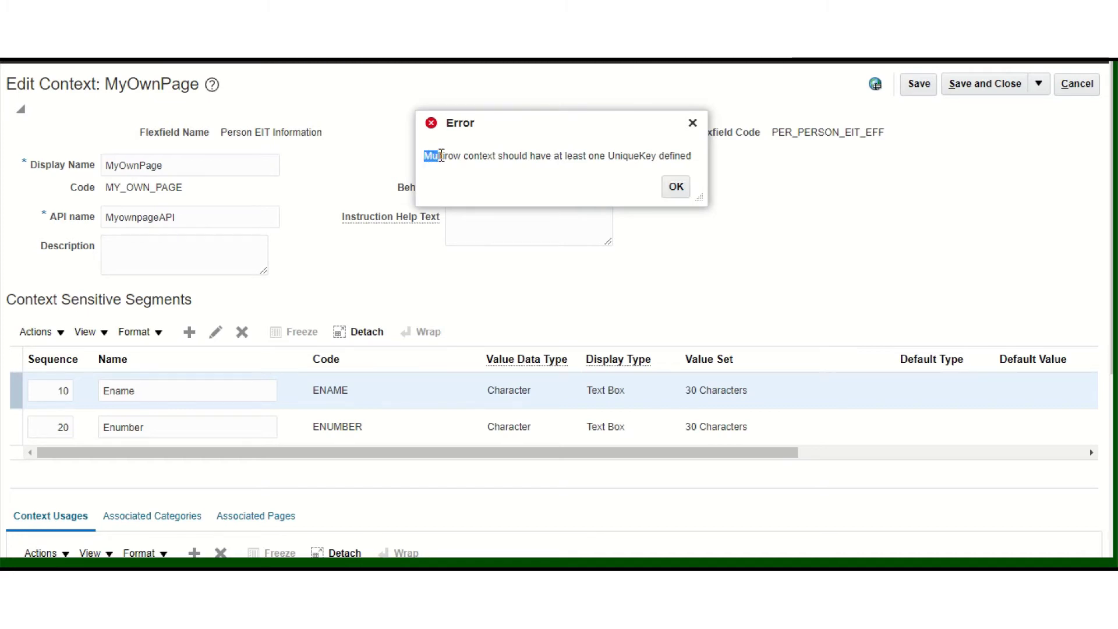
pyautogui.moveTo(508, 125); pyautogui.dragTo(742, 121)
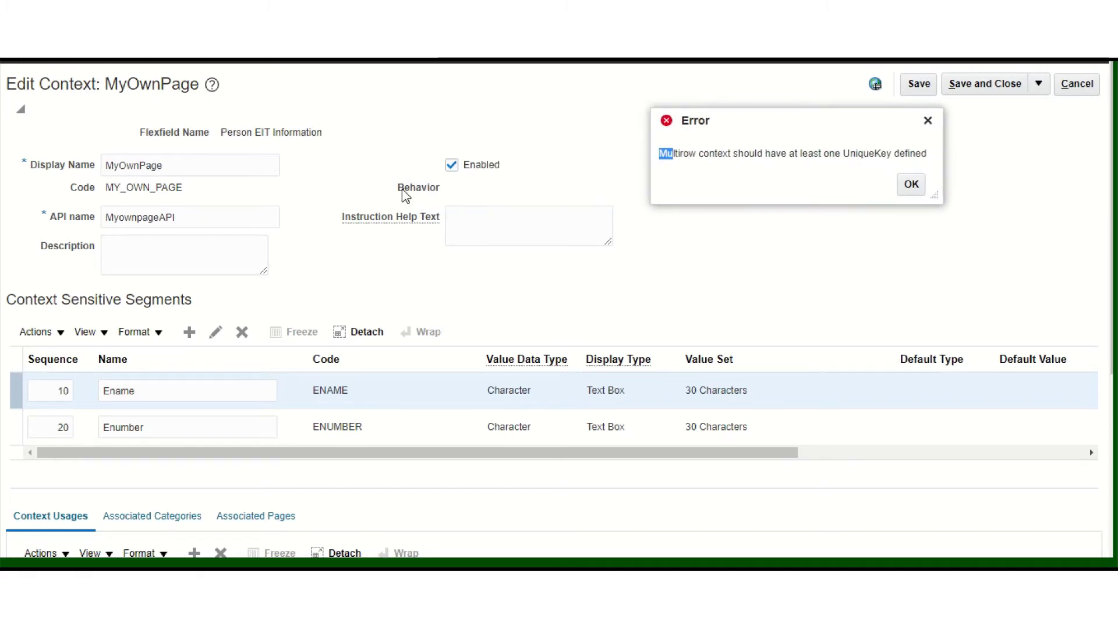
pyautogui.click(662, 155)
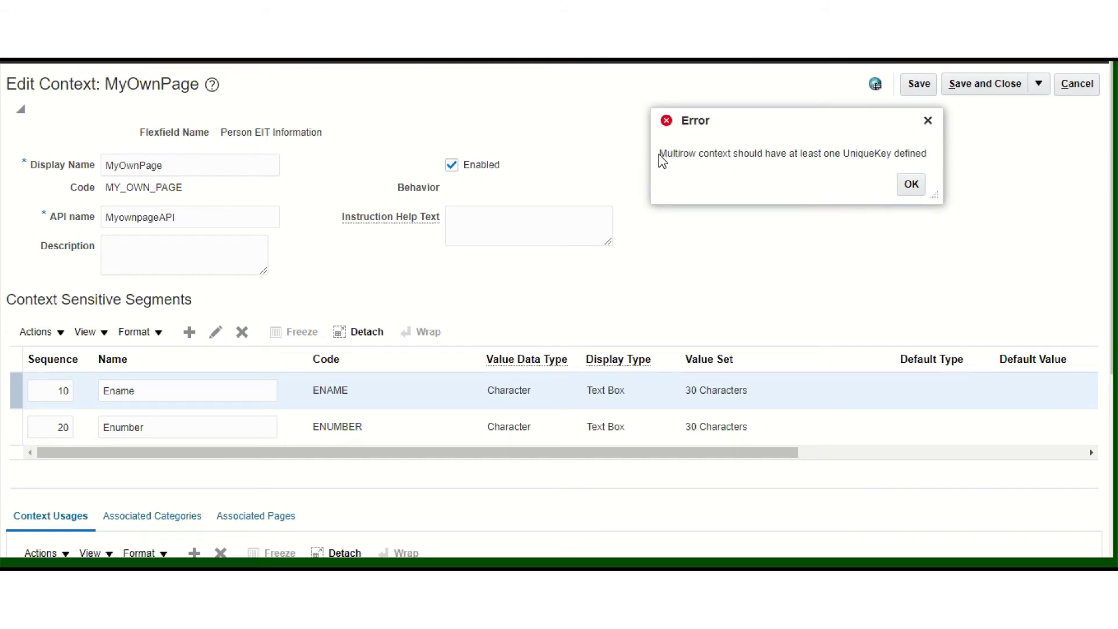
pyautogui.moveTo(661, 154); pyautogui.dragTo(930, 163)
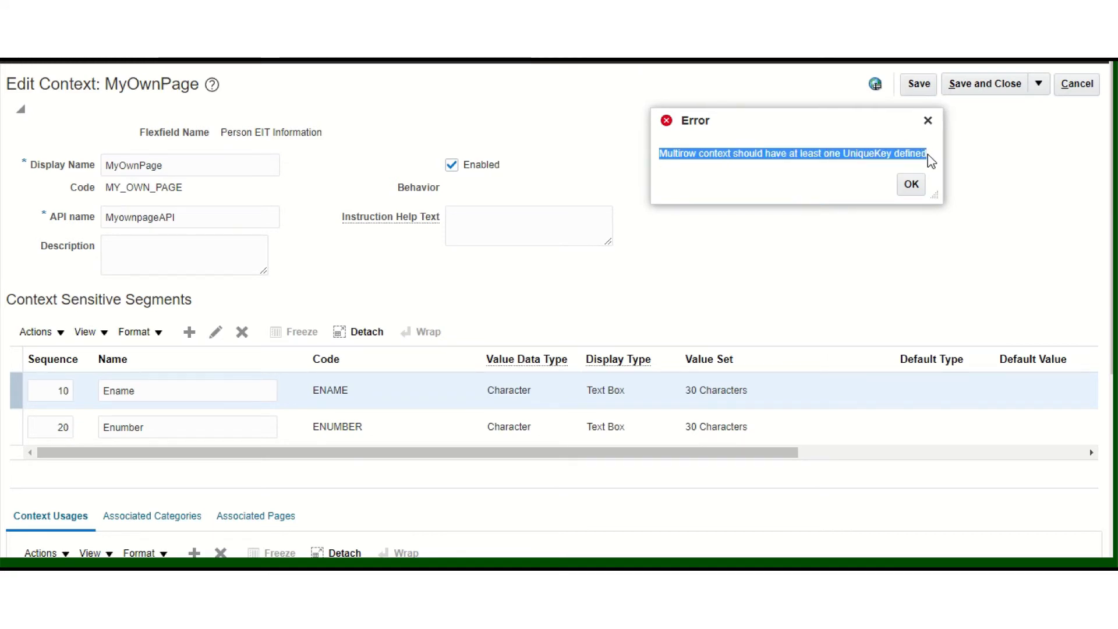
pyautogui.click(927, 120)
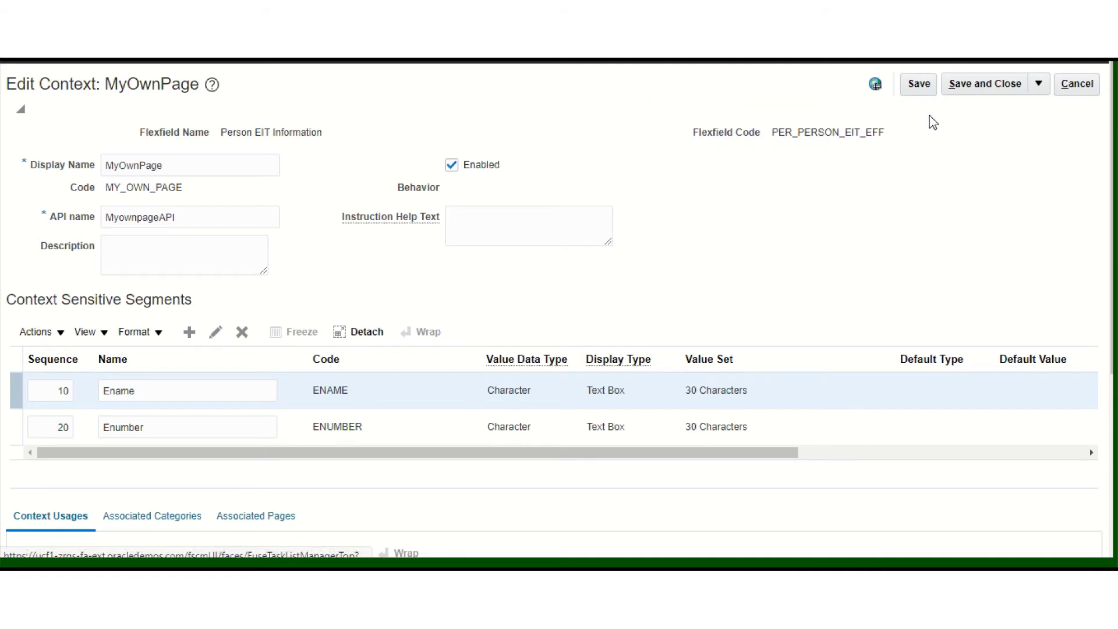
# - Add an EID segment with Number data type, marked as the Unique Key
pyautogui.click(189, 336)
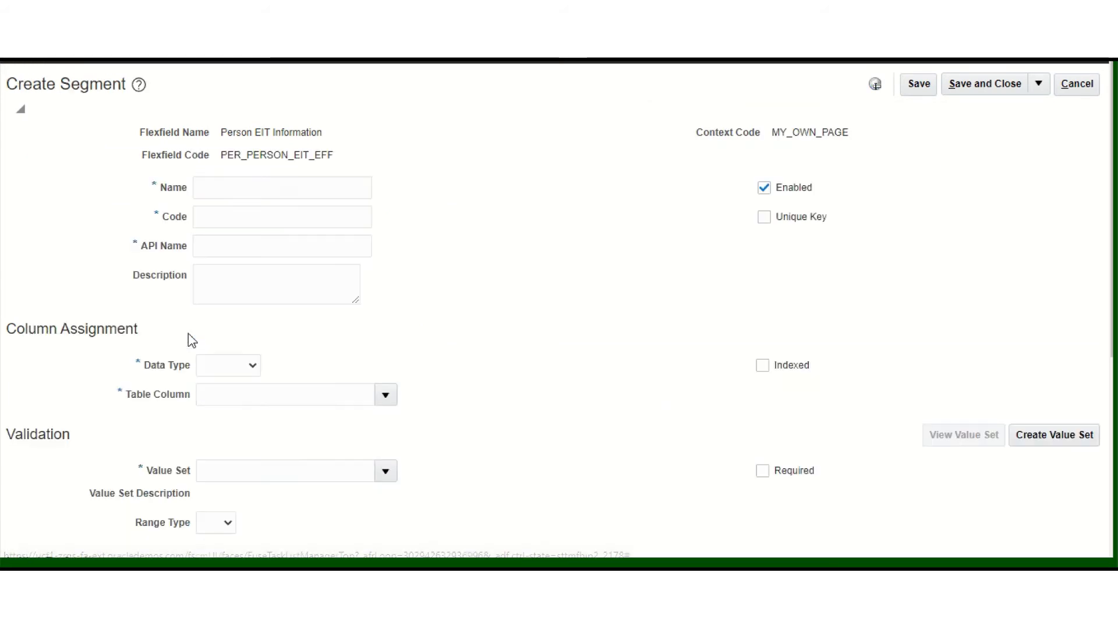
pyautogui.click(225, 184)
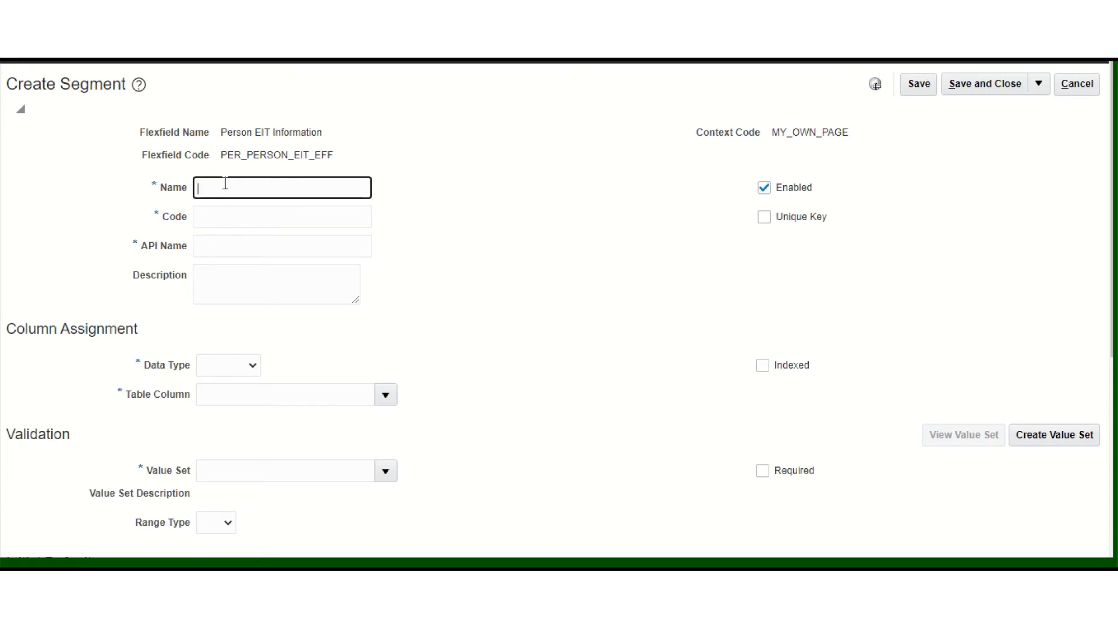
pyautogui.write('EID')
pyautogui.press('Tab')
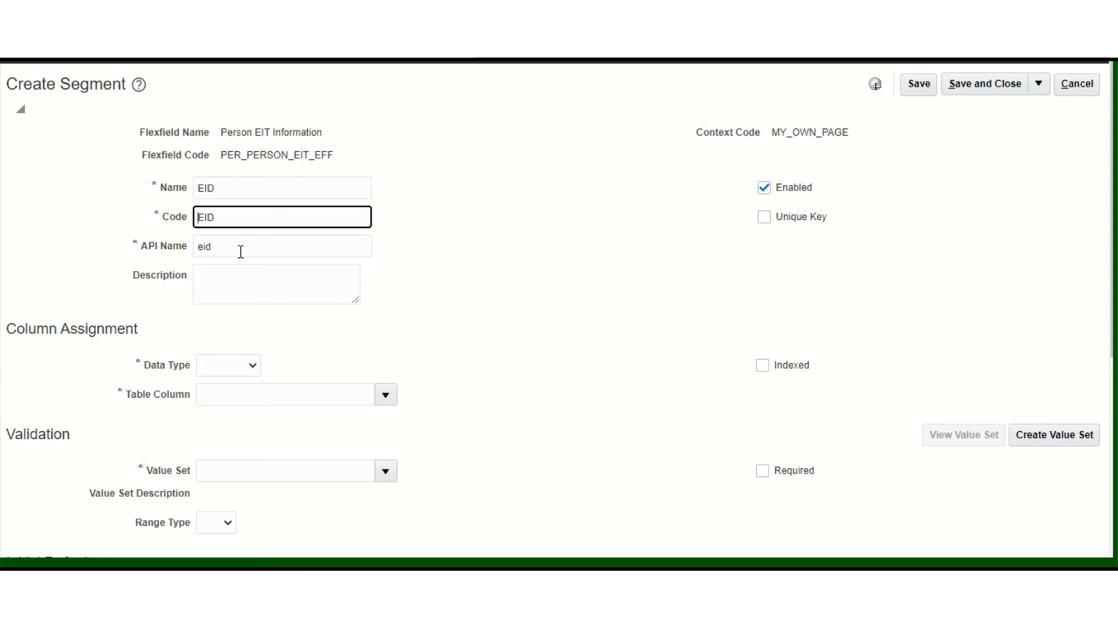
pyautogui.click(253, 367)
pyautogui.click(240, 408)
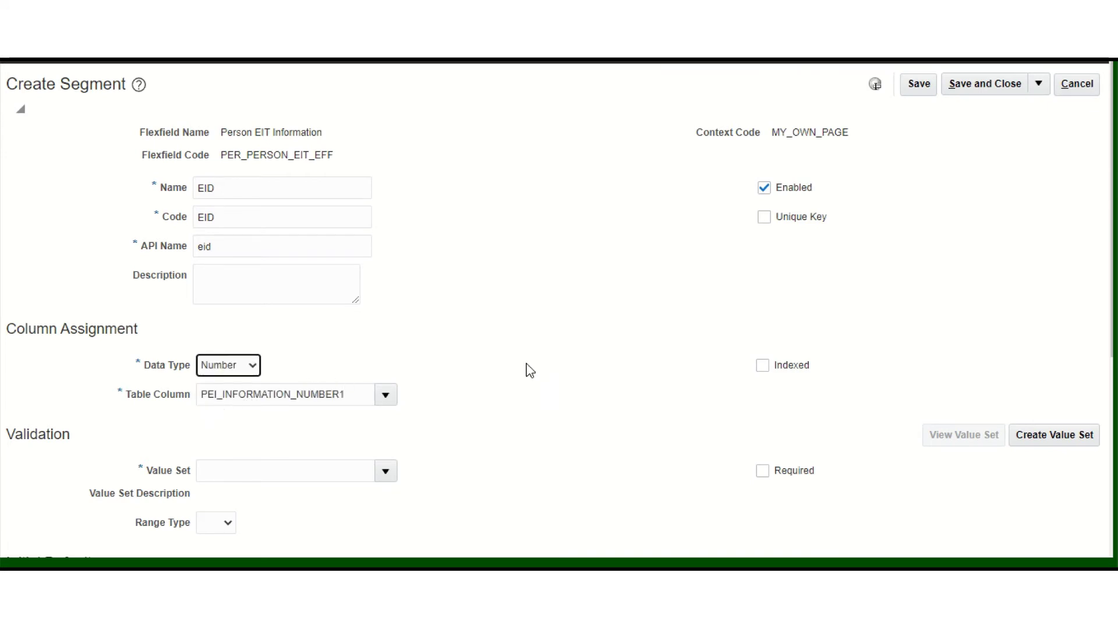
pyautogui.click(765, 221)
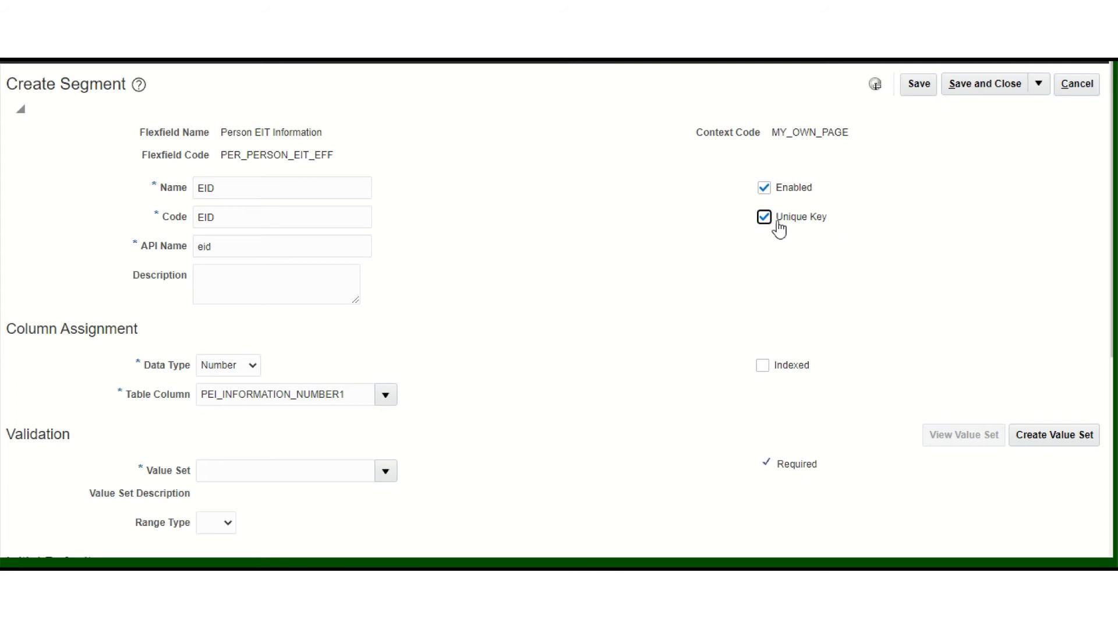
pyautogui.scroll(-4, 463, 277)
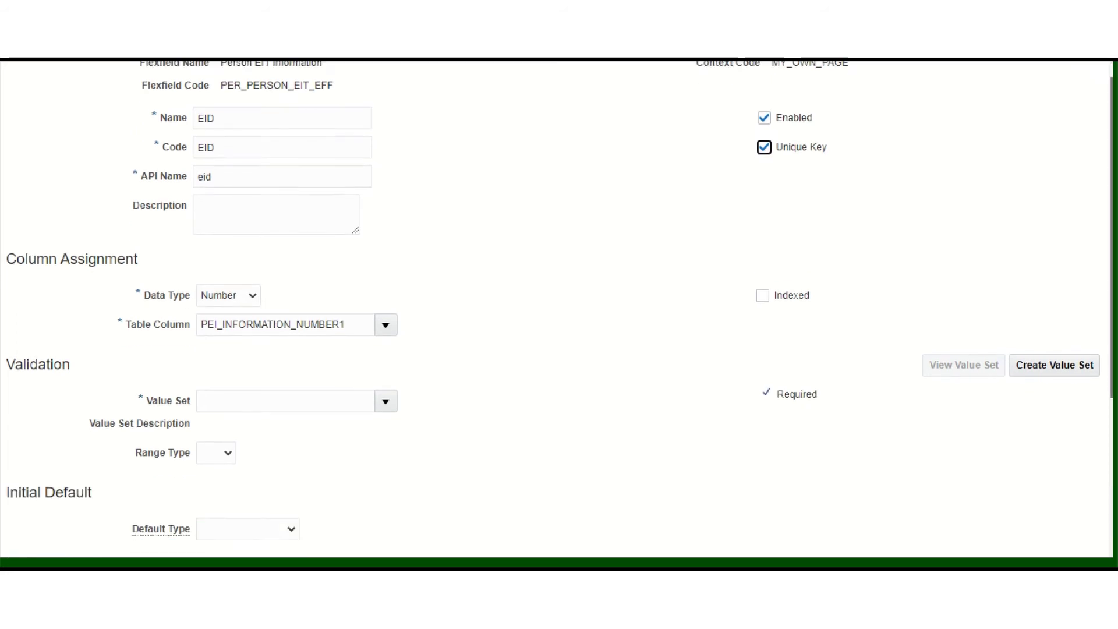
# - Search the value sets with a wildcard pattern and assign Number18 to EID
pyautogui.click(386, 226)
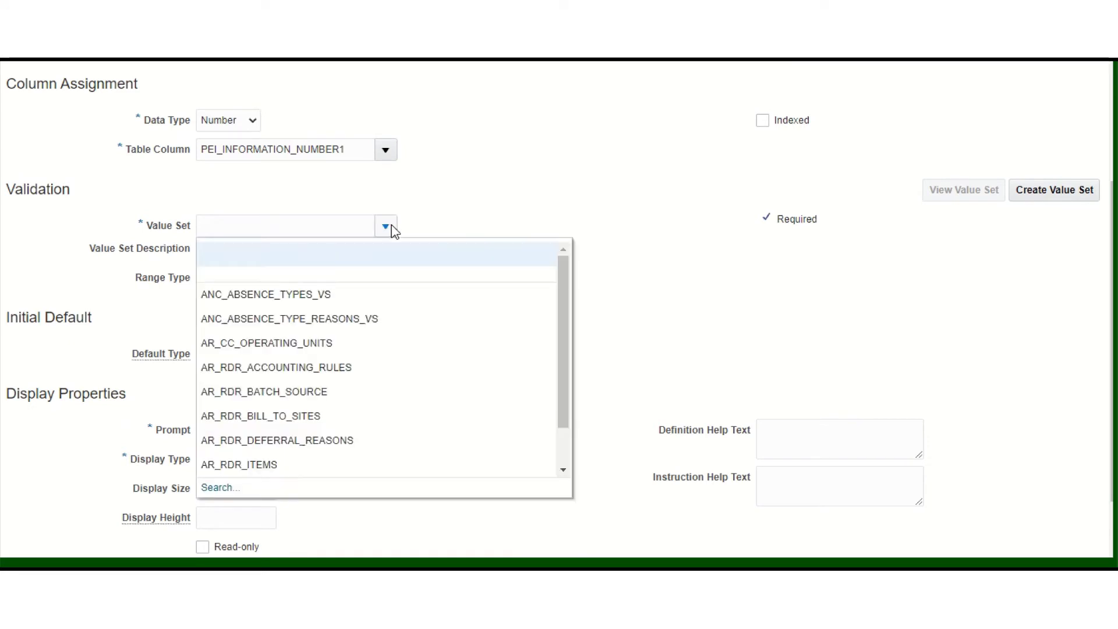
pyautogui.click(291, 224)
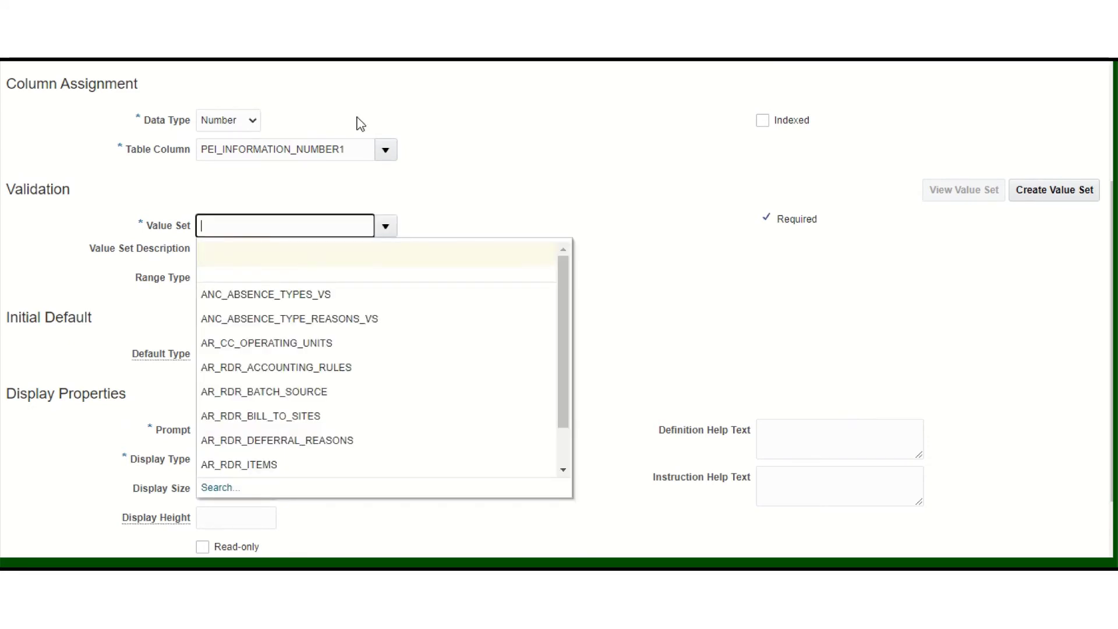
pyautogui.click(239, 204)
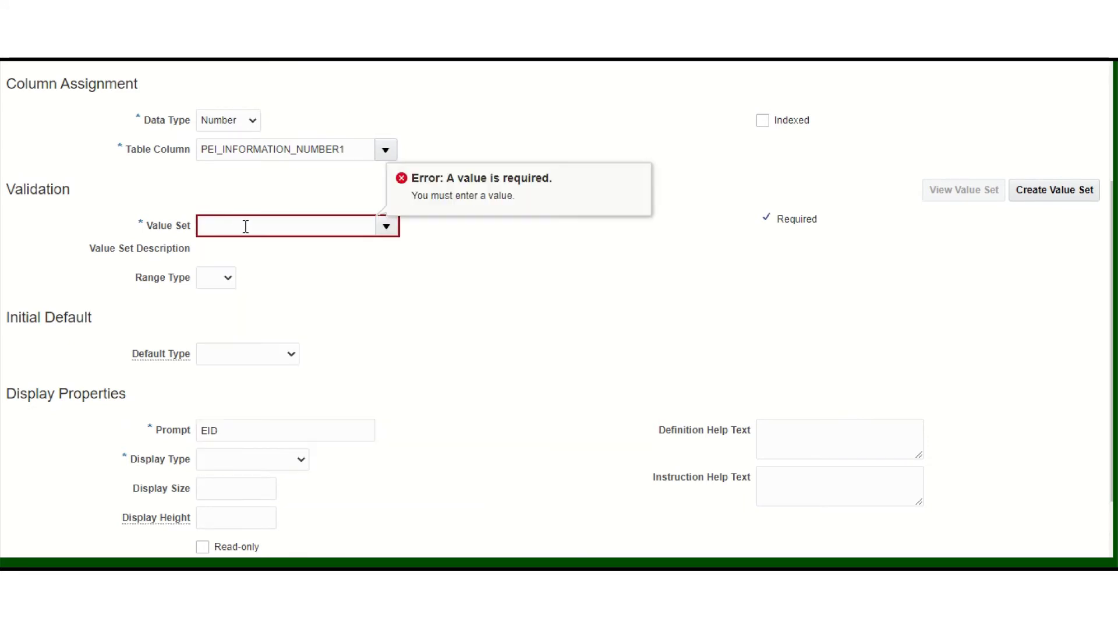
pyautogui.click(244, 226)
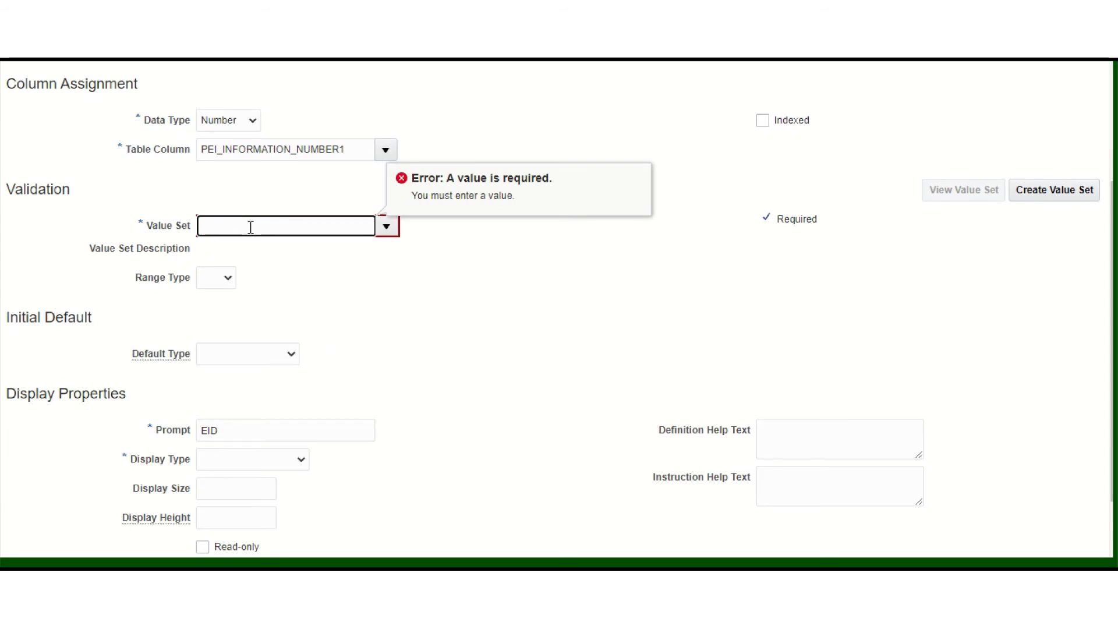
pyautogui.write('%Number%')
pyautogui.click(386, 227)
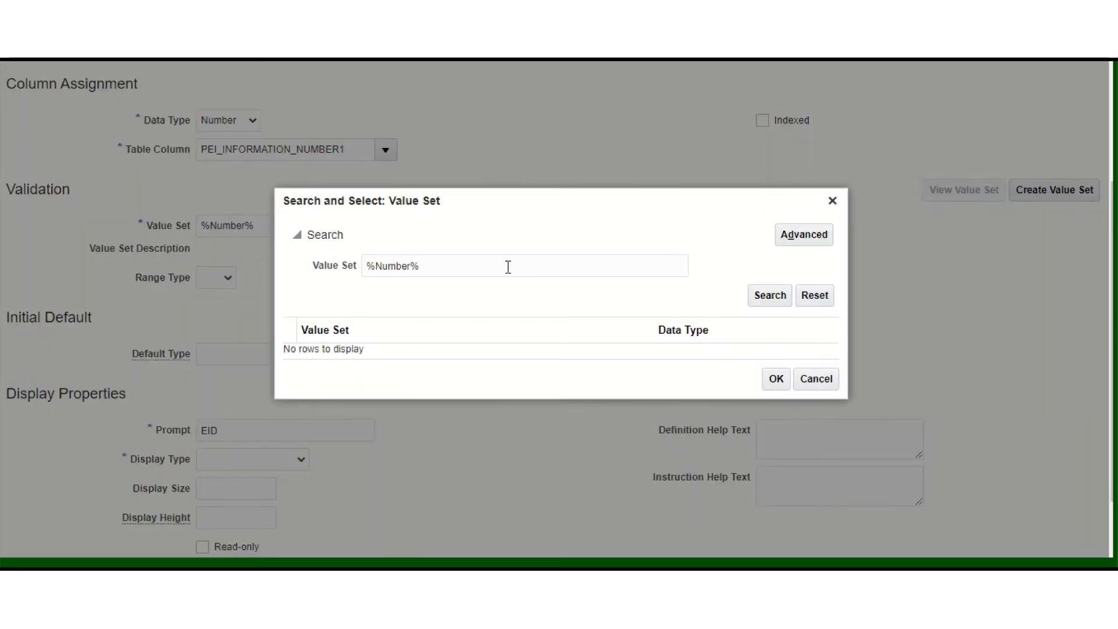
pyautogui.click(769, 295)
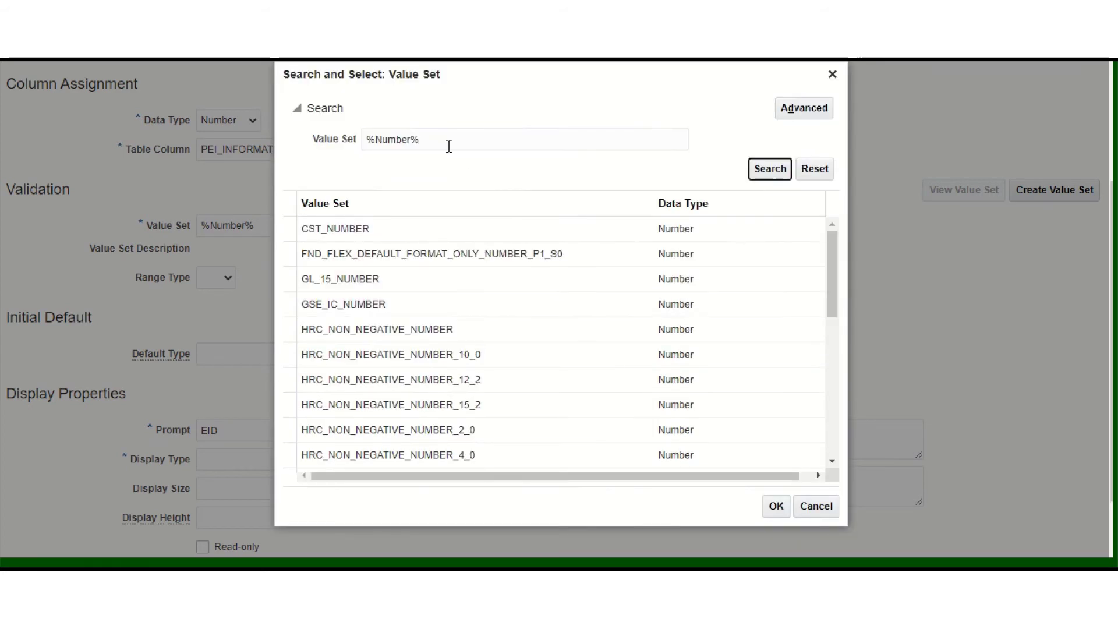
pyautogui.click(463, 142)
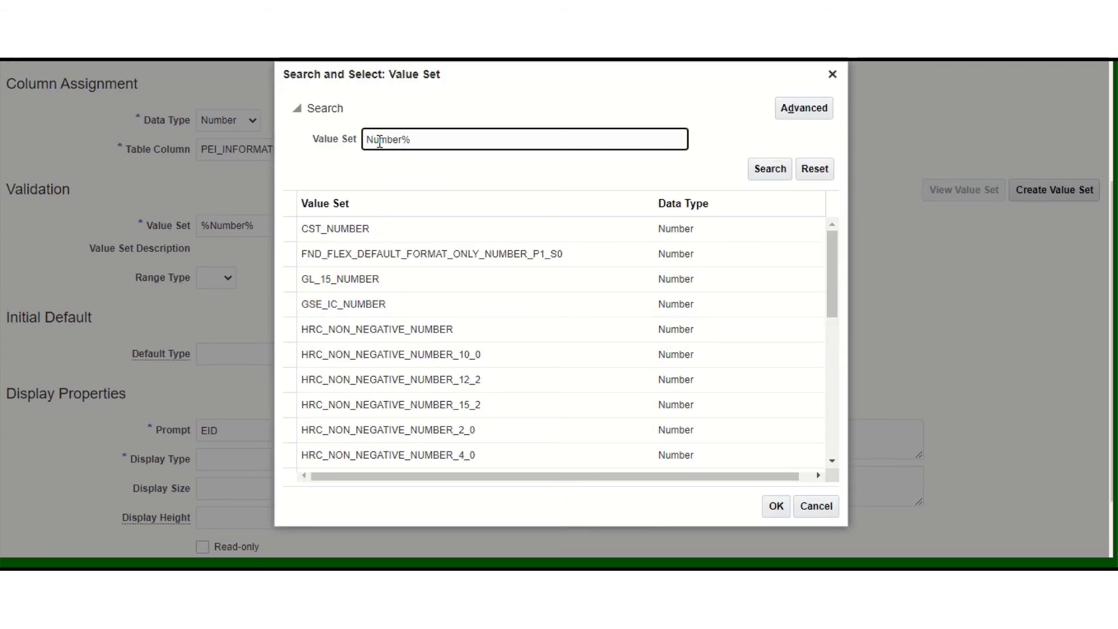
pyautogui.click(770, 169)
pyautogui.click(336, 364)
pyautogui.click(776, 399)
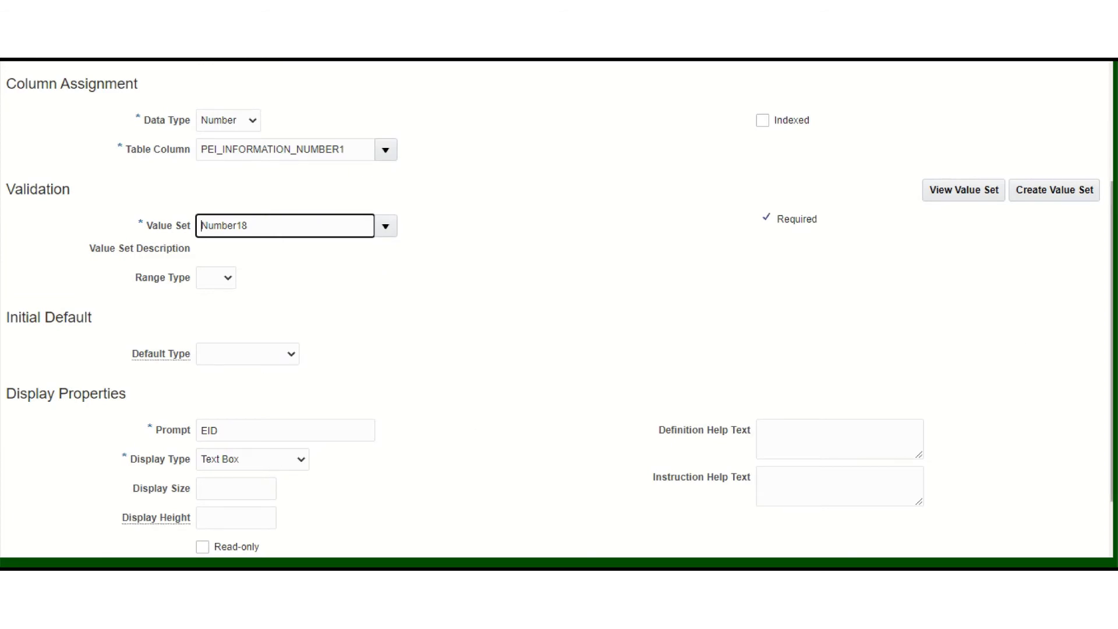
# - Enable EID for BI and save the segment
pyautogui.scroll(-2, 500, 486)
pyautogui.click(208, 541)
pyautogui.scroll(8, 557, 309)
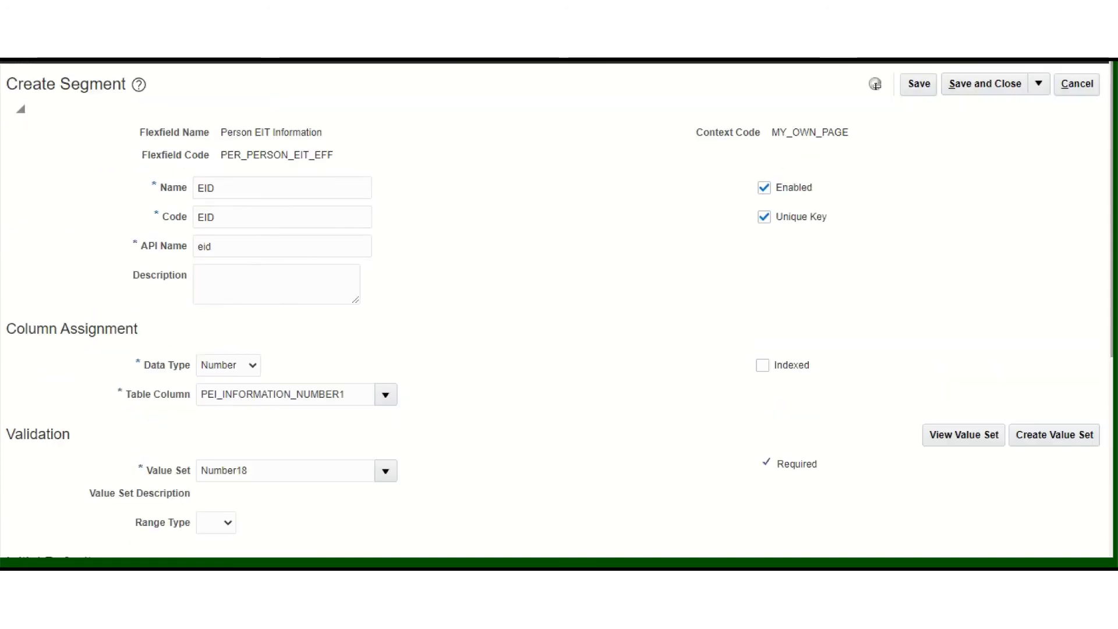
pyautogui.click(990, 84)
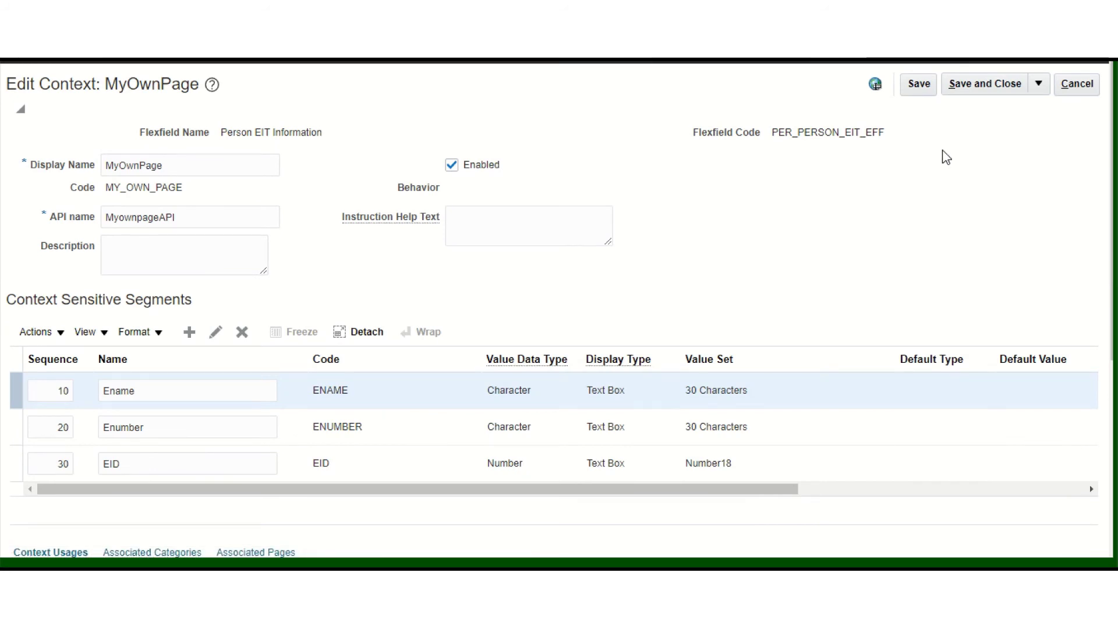
# - Save MyOwnPage with its Ename, Enumber and EID segments, then close Edit Context and Manage Contexts
pyautogui.click(923, 87)
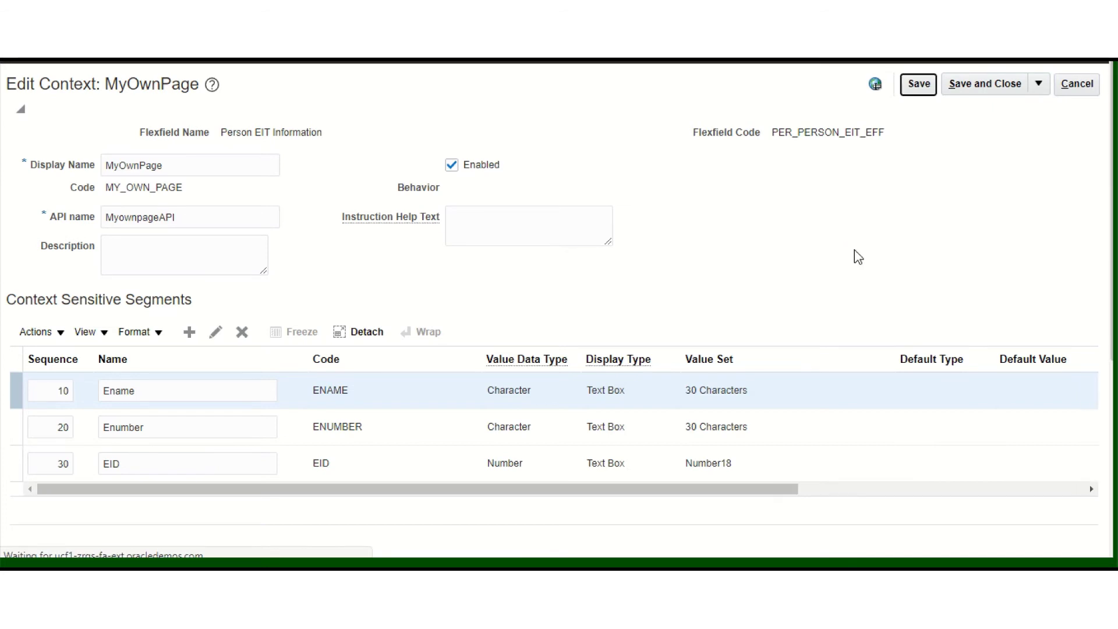
pyautogui.scroll(-5, 558, 308)
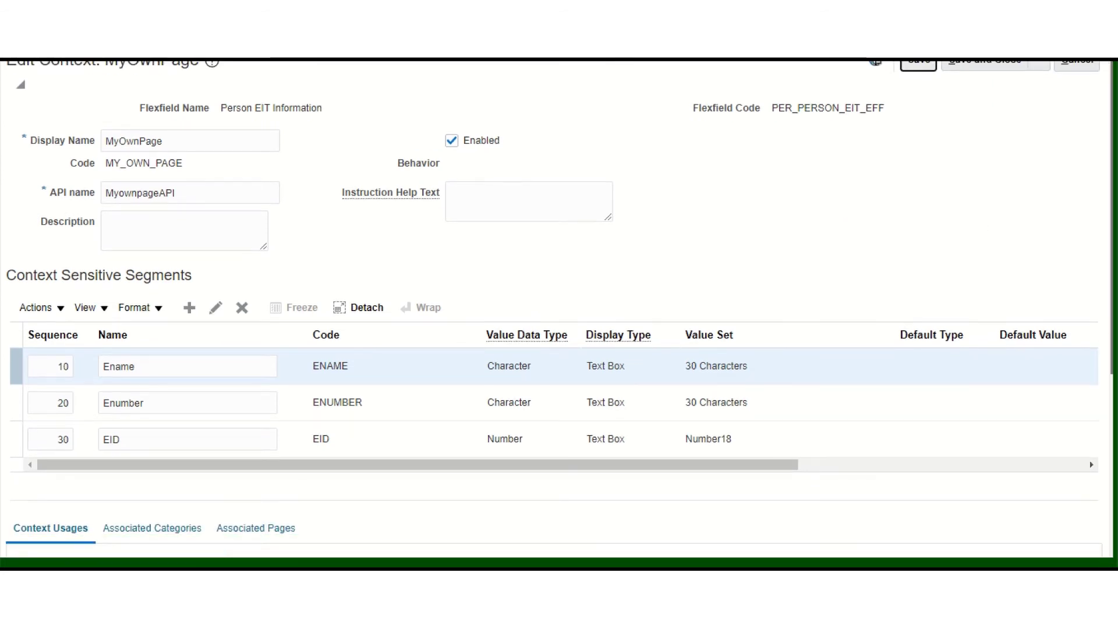
pyautogui.scroll(-2, 559, 307)
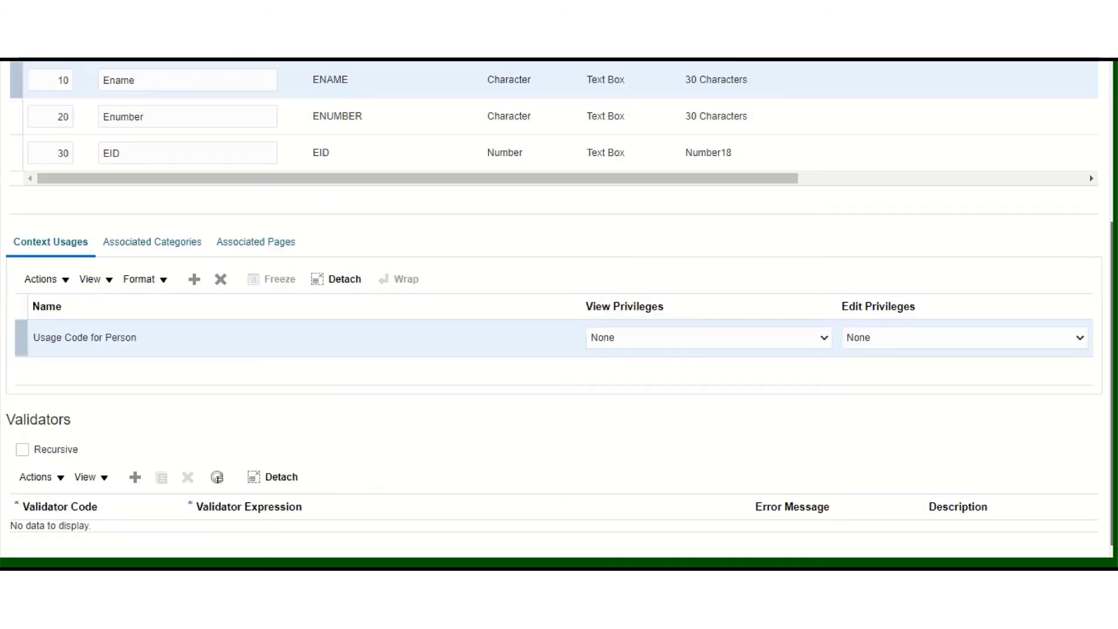
pyautogui.scroll(7, 486, 74)
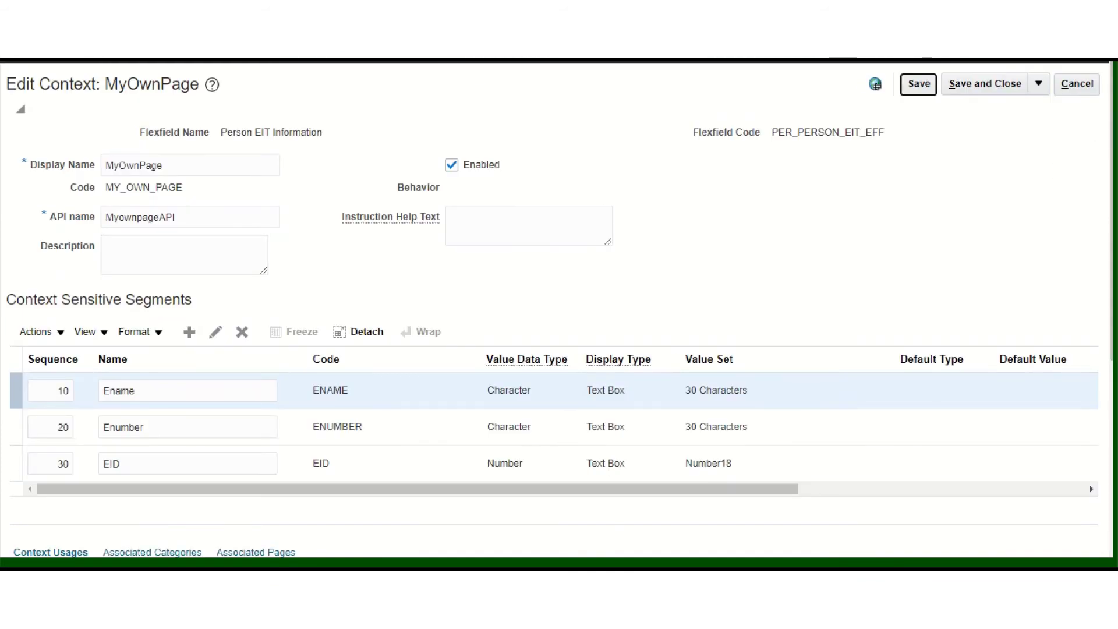
pyautogui.click(996, 90)
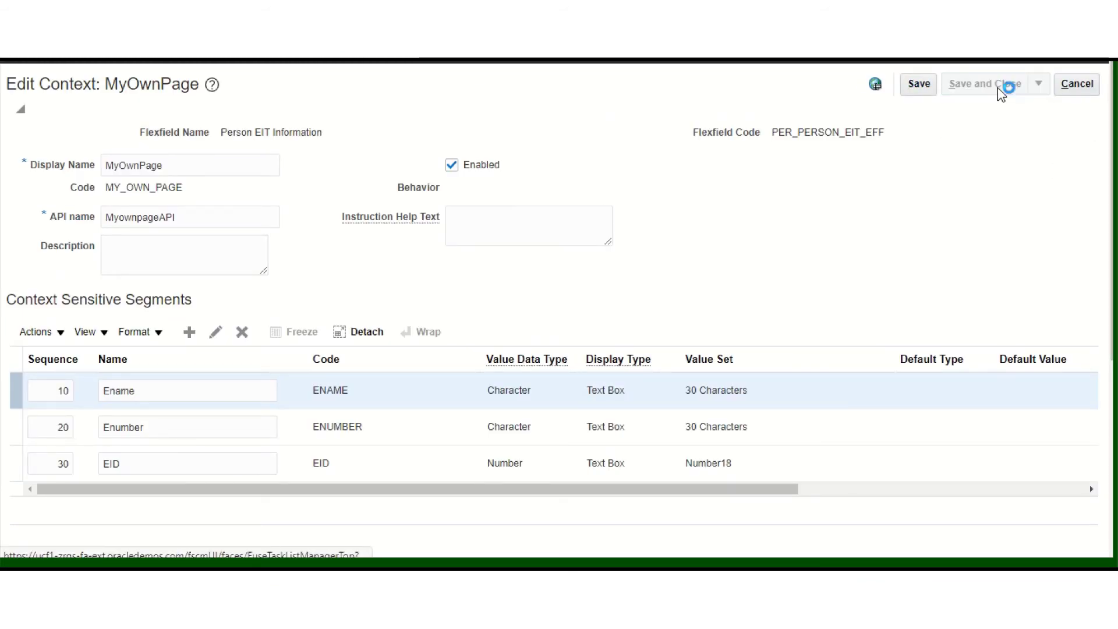
pyautogui.scroll(-3, 559, 315)
pyautogui.scroll(2, 559, 315)
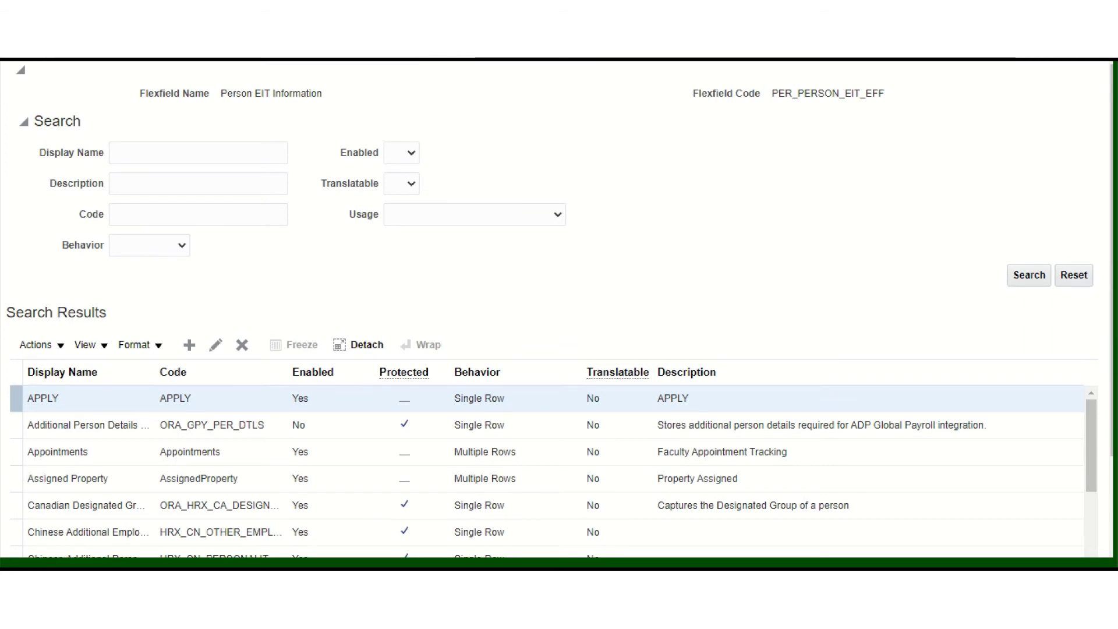
pyautogui.scroll(1, 559, 315)
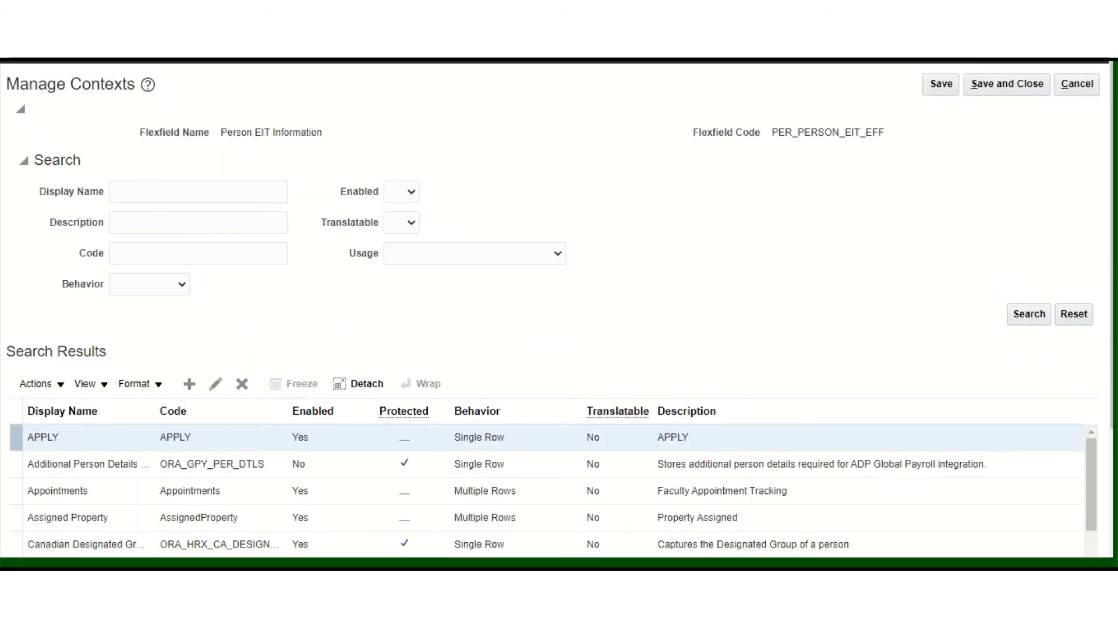
pyautogui.click(1005, 87)
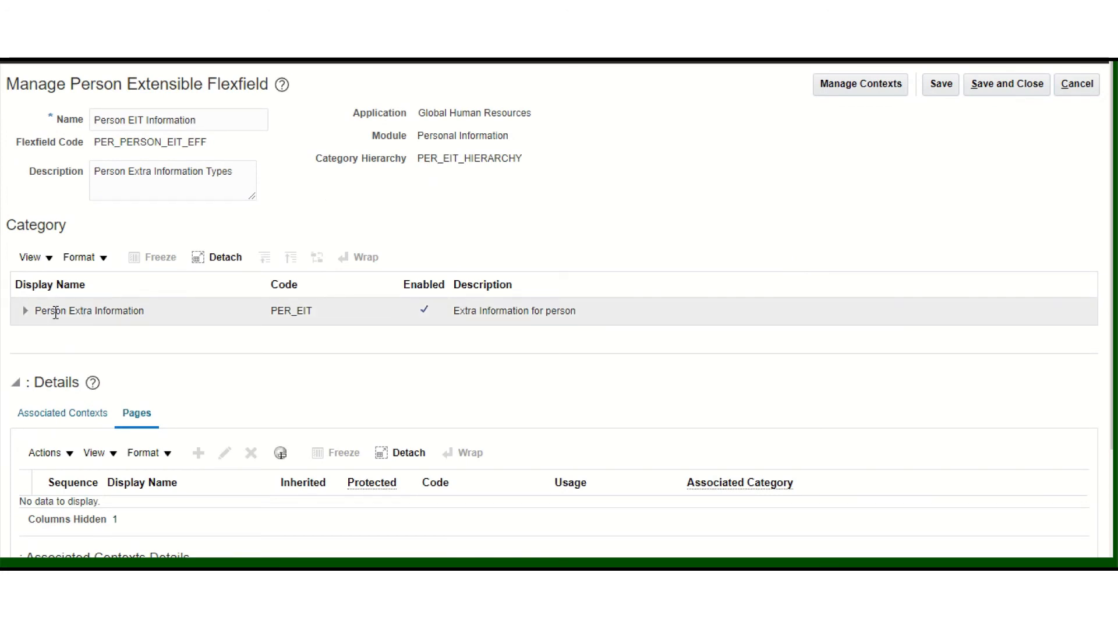
# - Select the Person Extra Information category and start a new page on its Pages list
pyautogui.click(25, 313)
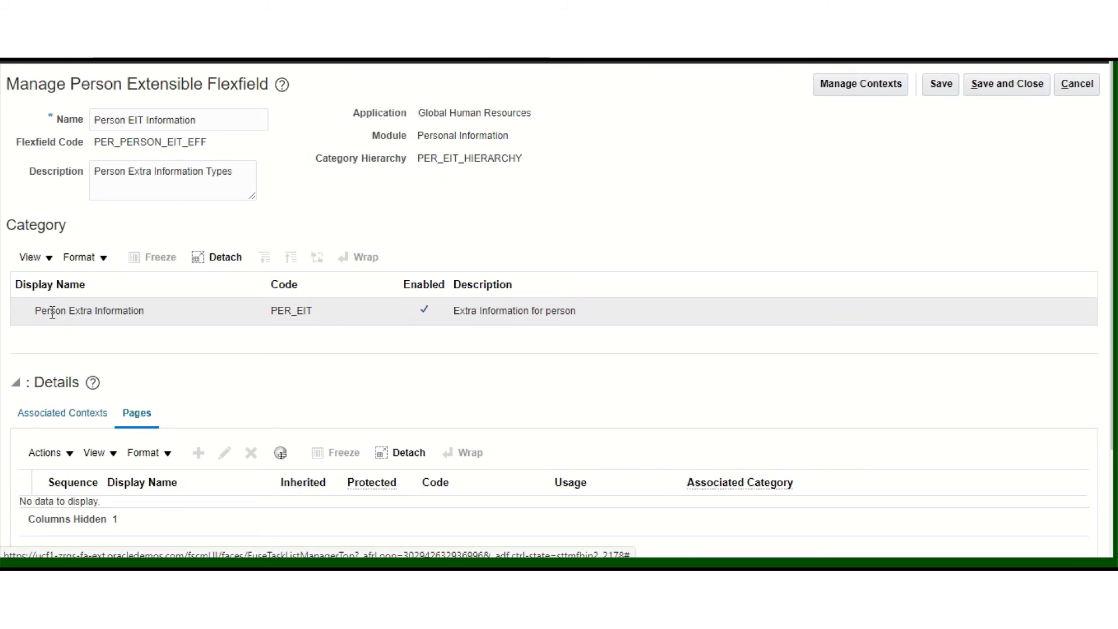
pyautogui.click(51, 312)
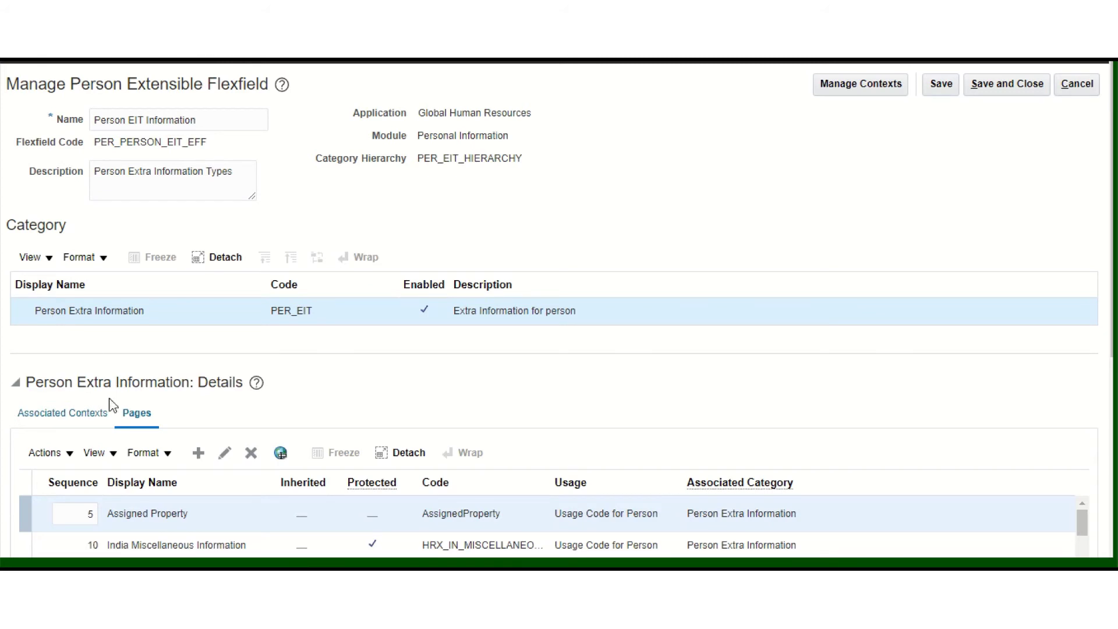
pyautogui.click(114, 423)
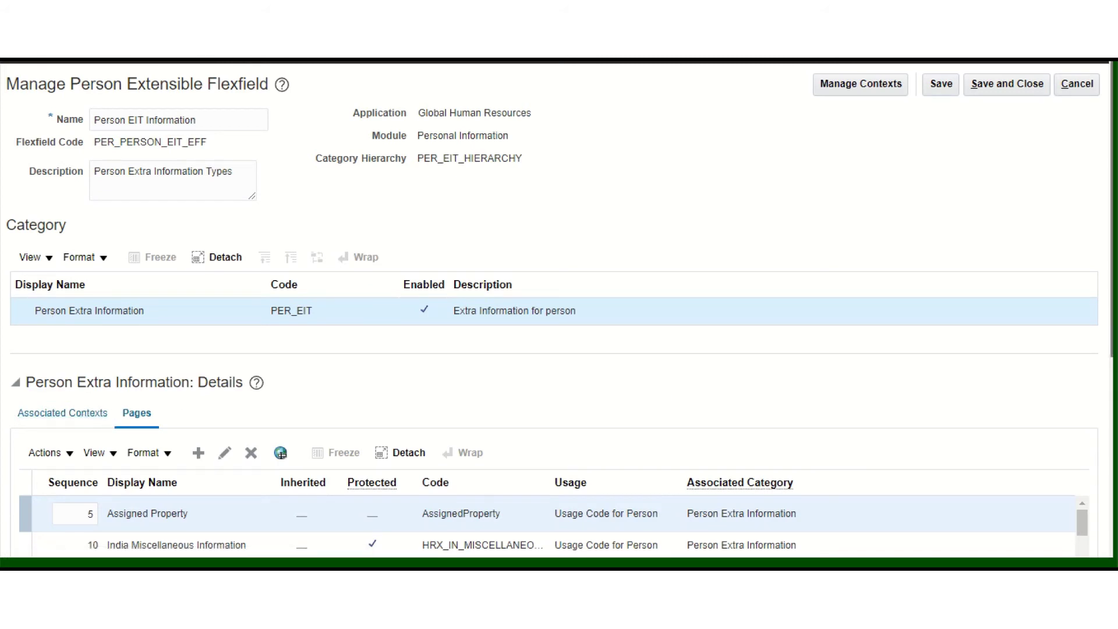
pyautogui.scroll(-3, 1047, 412)
pyautogui.scroll(-1, 369, 372)
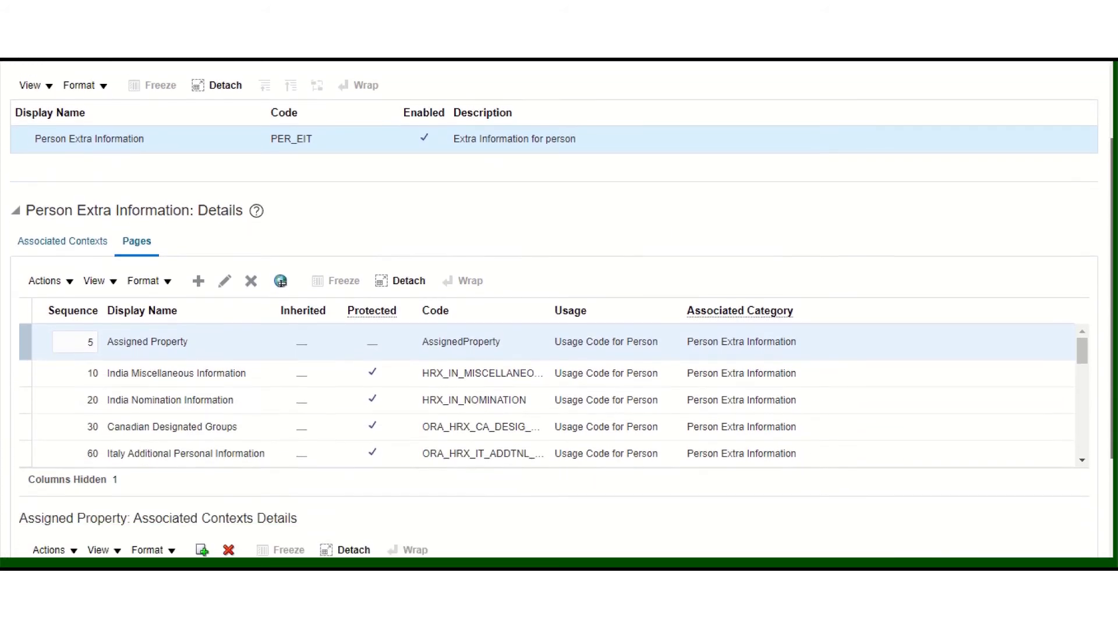
pyautogui.click(203, 282)
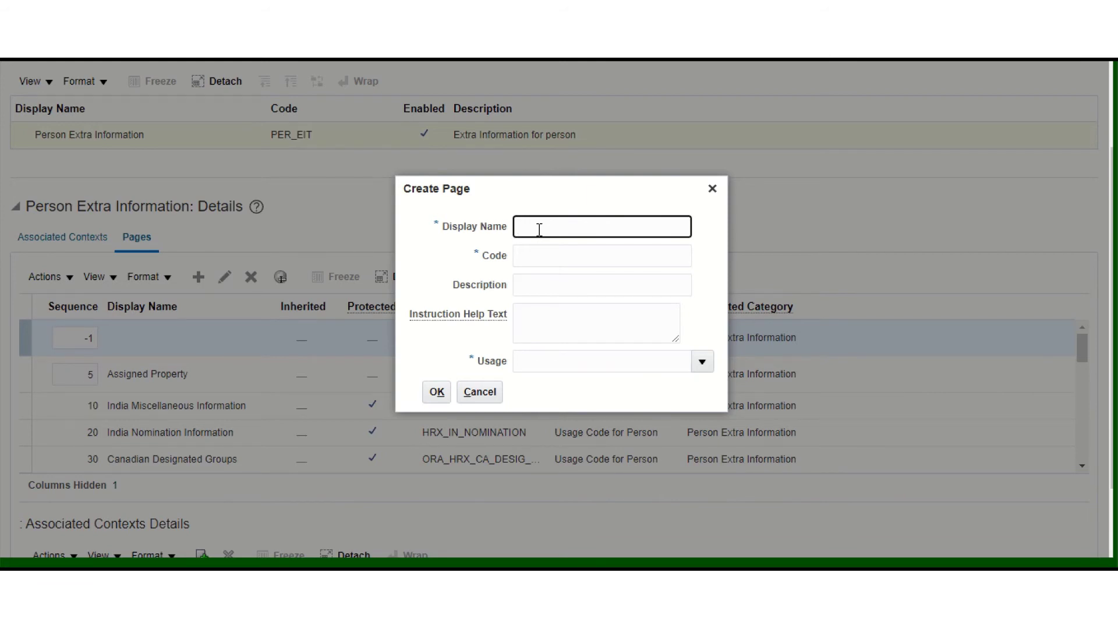
# - Create page YourownPage with code XXOWNPAGE and usage Usage Code for Person
pyautogui.write('Your')
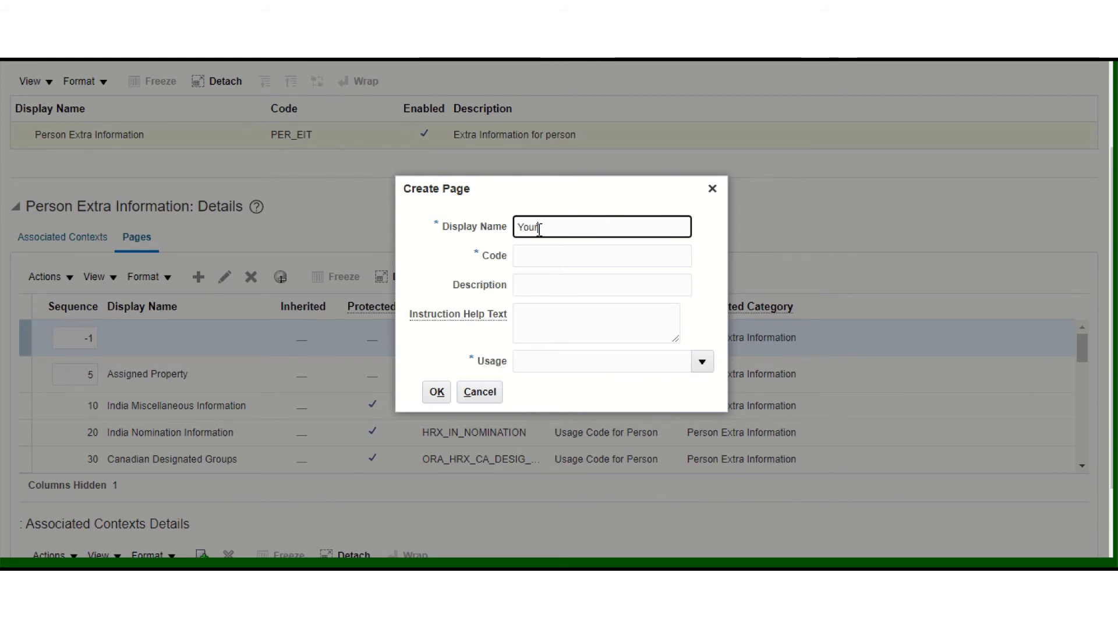
pyautogui.write('p')
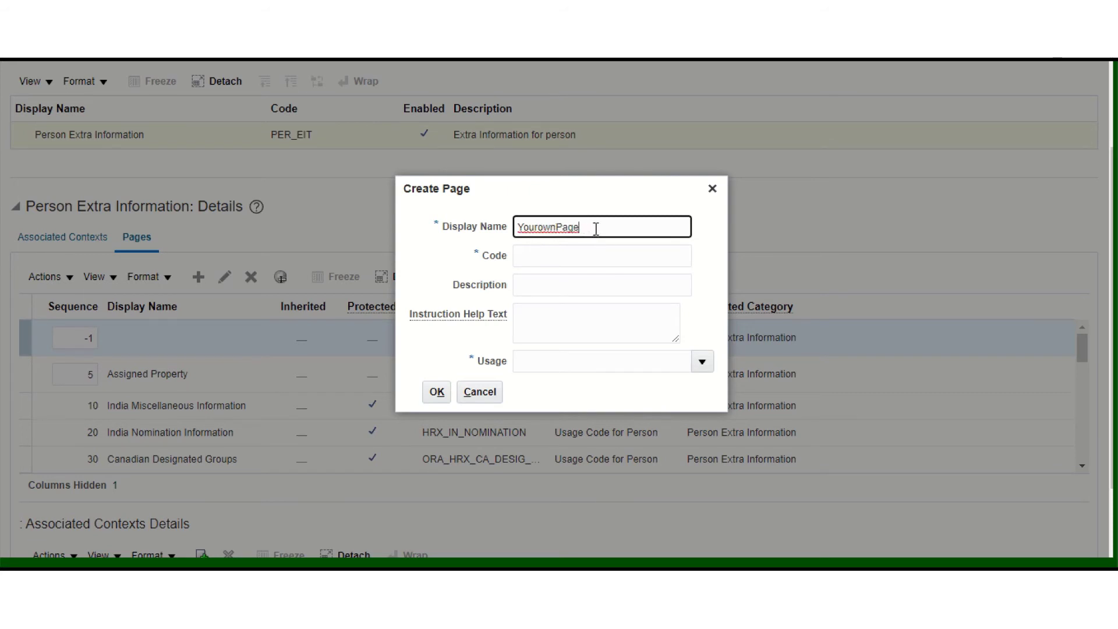
pyautogui.doubleClick(543, 224)
pyautogui.hotkey('ctrl', 'c')
pyautogui.click(541, 255)
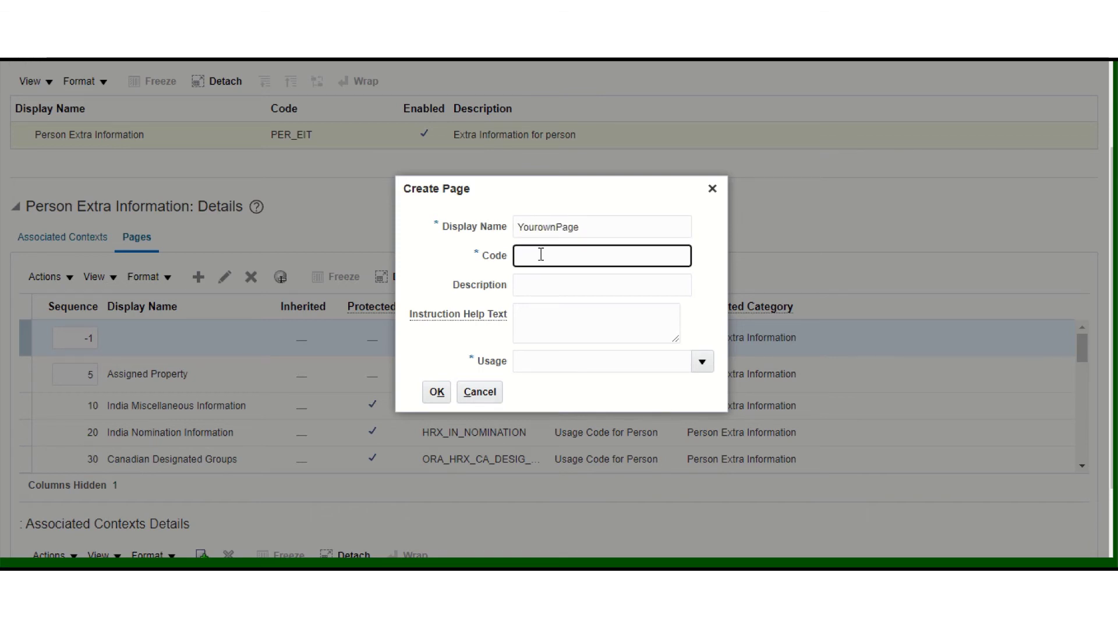
pyautogui.hotkey('ctrl', 'v')
pyautogui.hotkey('ctrl', 'a')
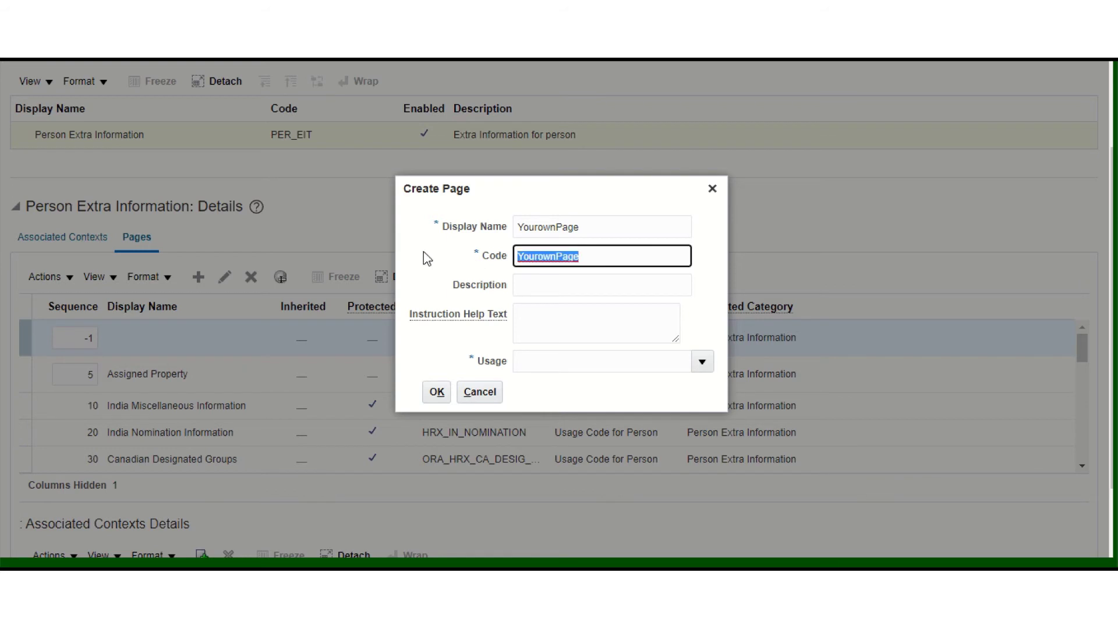
pyautogui.write('XXOWNPAGE')
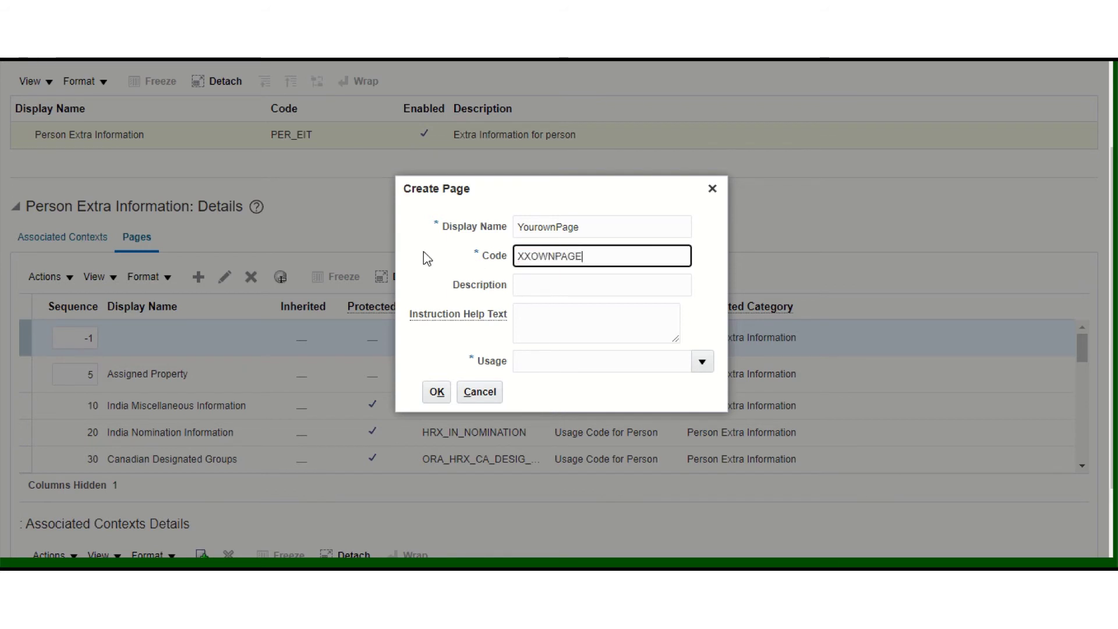
pyautogui.click(533, 287)
pyautogui.click(701, 365)
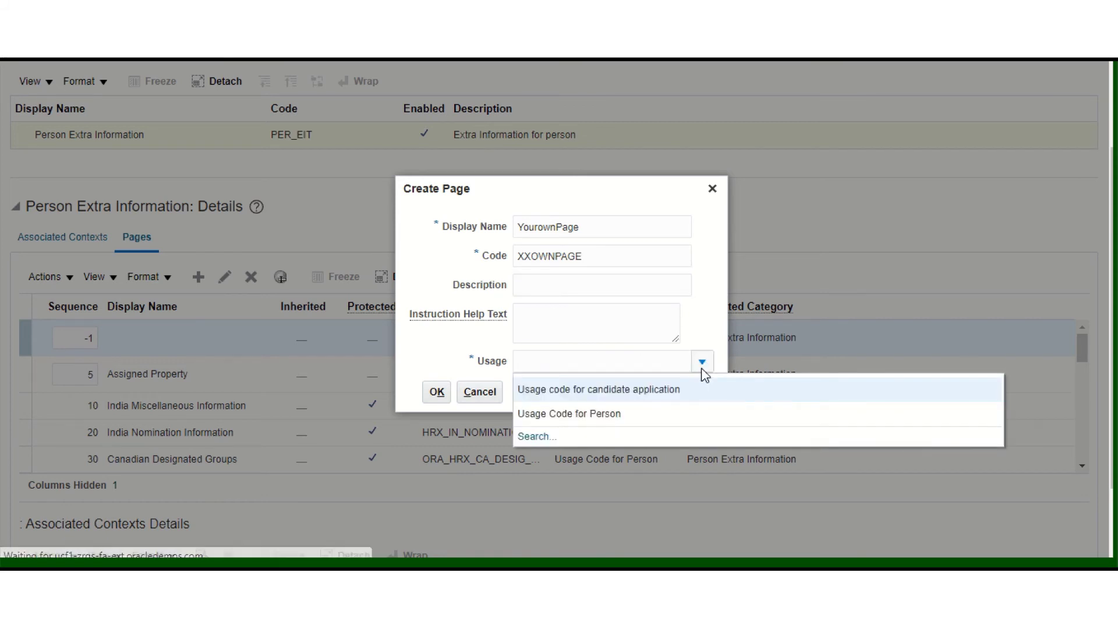
pyautogui.click(597, 414)
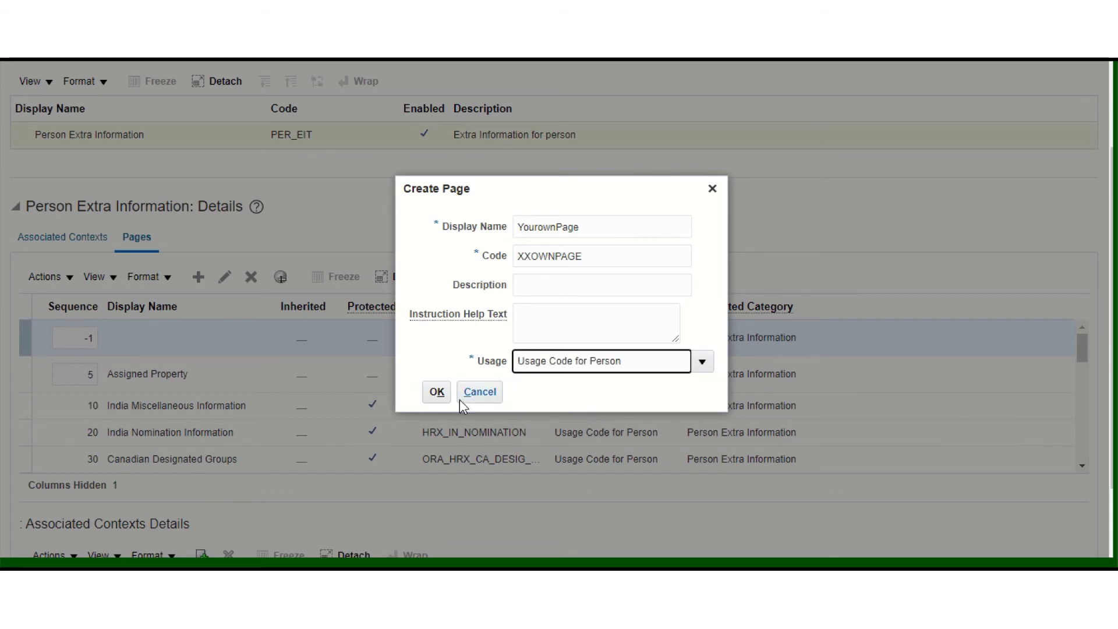
pyautogui.click(437, 393)
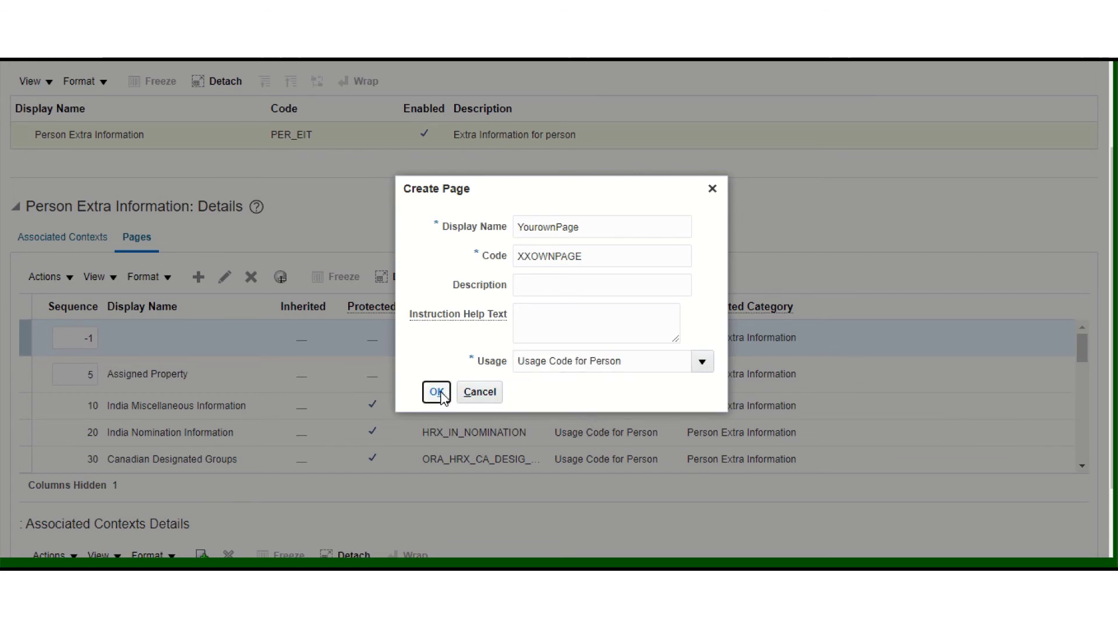
# - Save the Person EIT Information flexfield with the new YourownPage page
pyautogui.scroll(1, 853, 261)
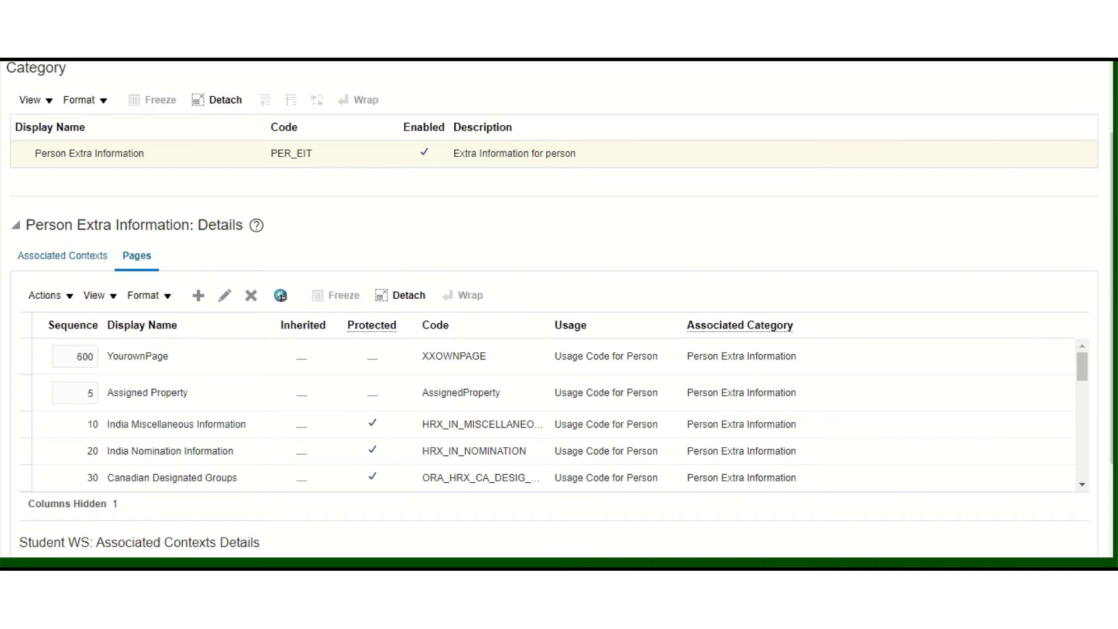
pyautogui.scroll(4, 854, 262)
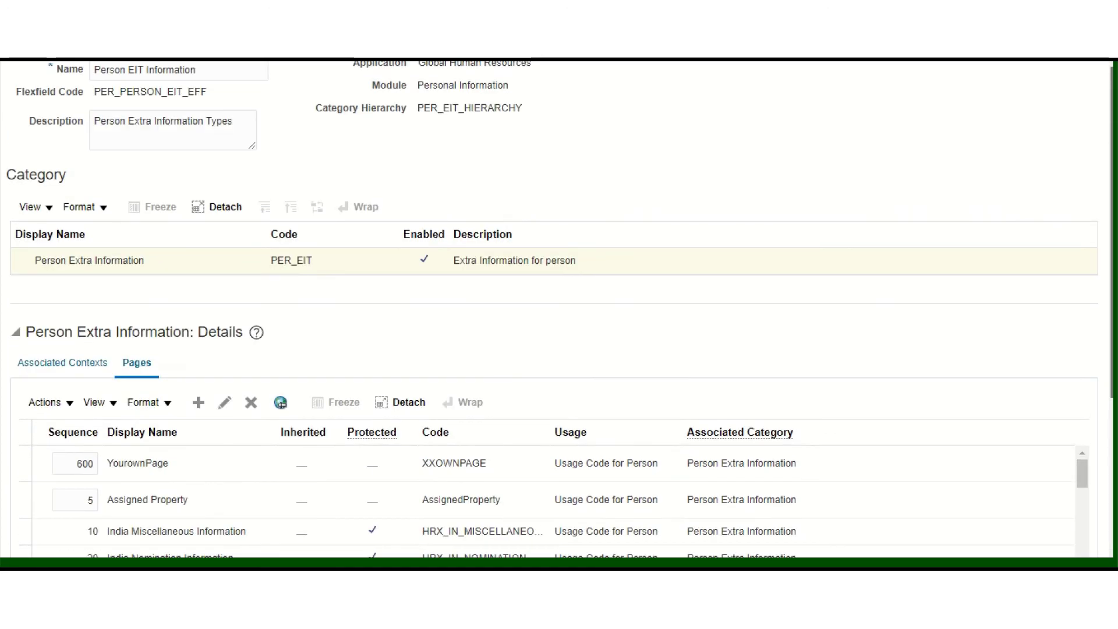
pyautogui.scroll(2, 993, 142)
pyautogui.click(949, 87)
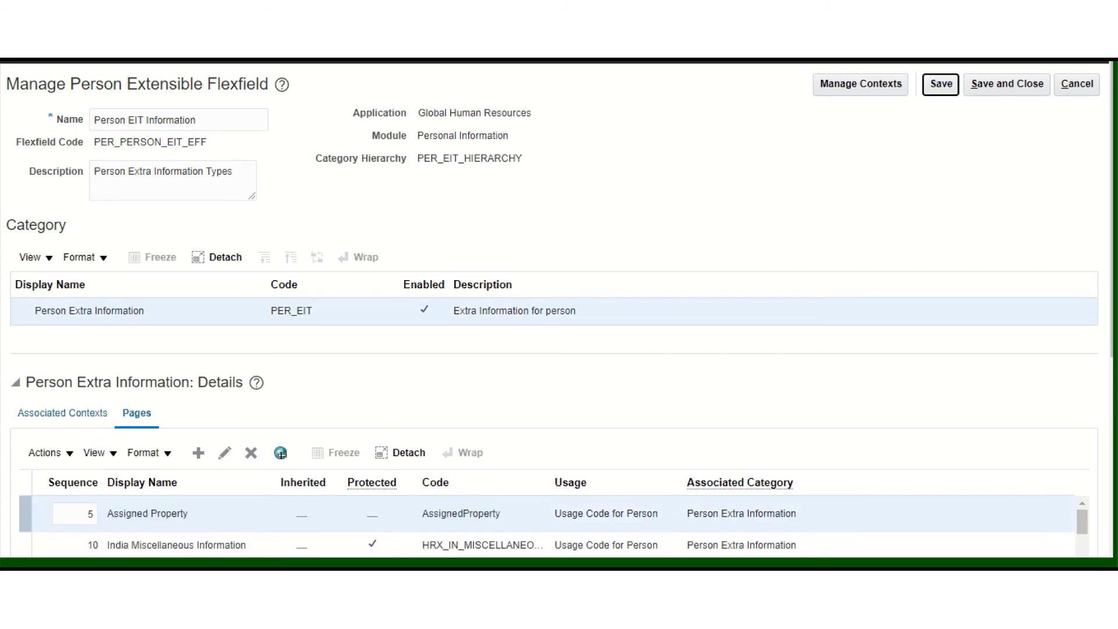
# - Show the contexts associated with Person Extra Information
pyautogui.click(62, 413)
pyautogui.scroll(-2, 62, 412)
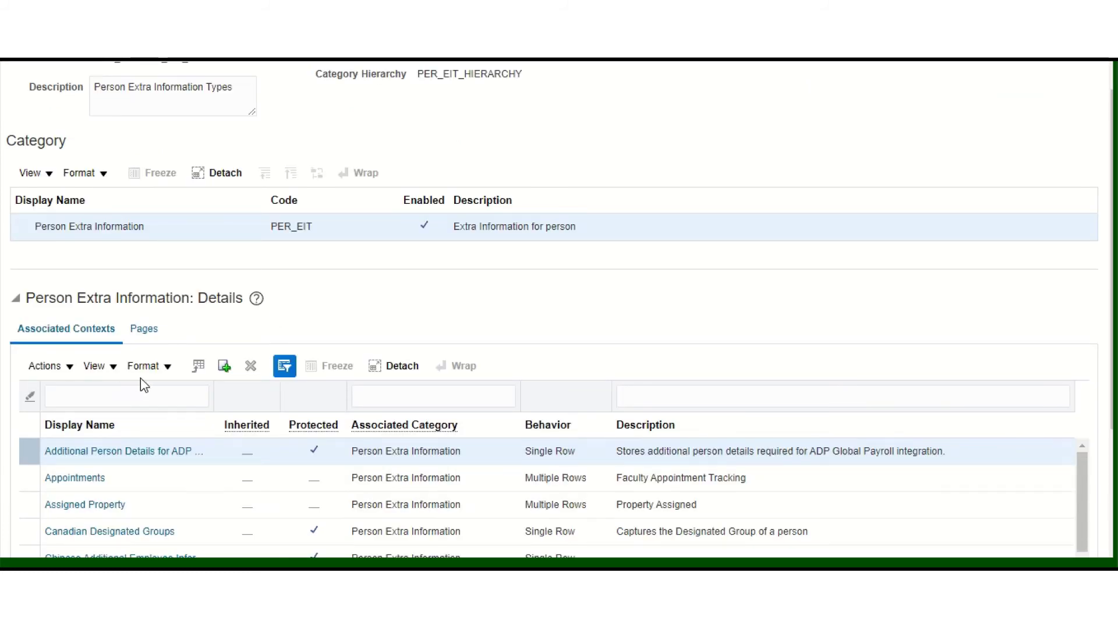
pyautogui.scroll(2, 851, 92)
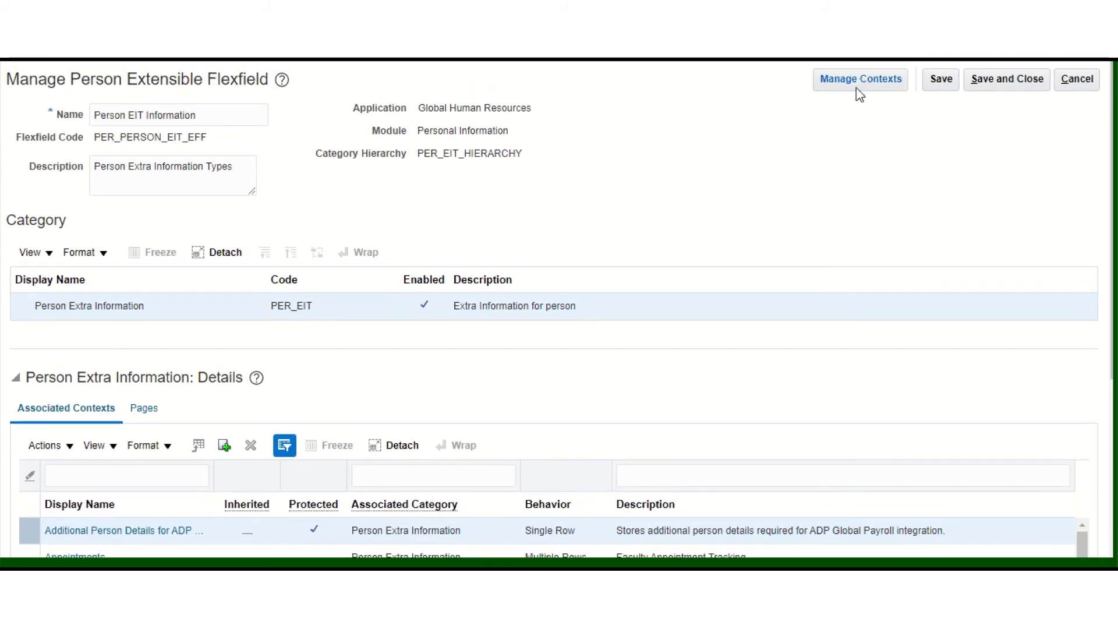
pyautogui.scroll(-4, 1007, 227)
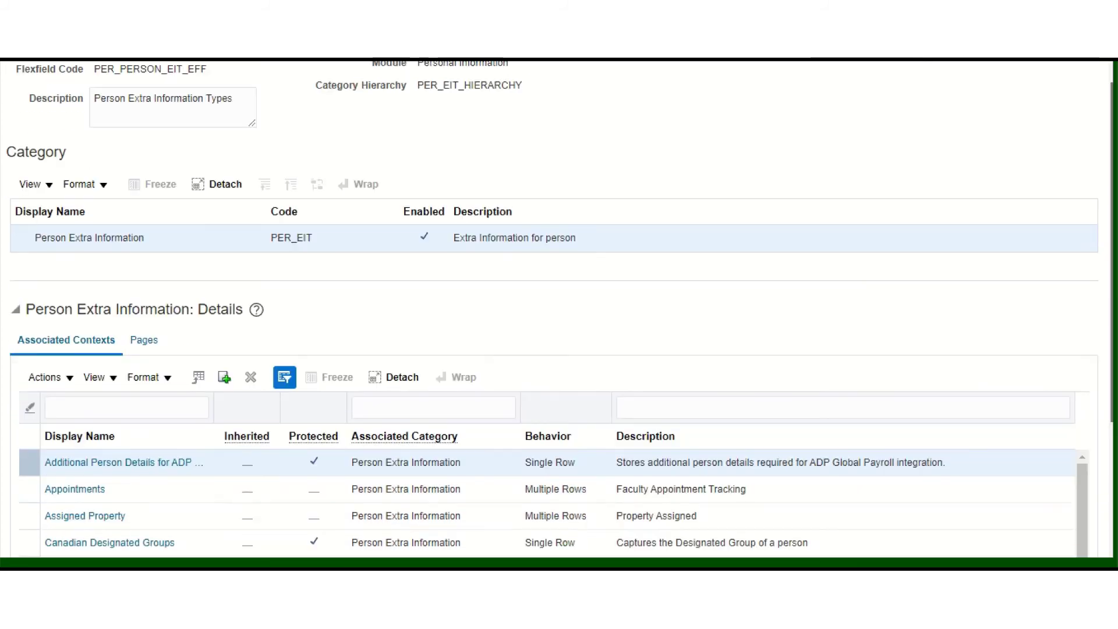
pyautogui.scroll(-1, 425, 220)
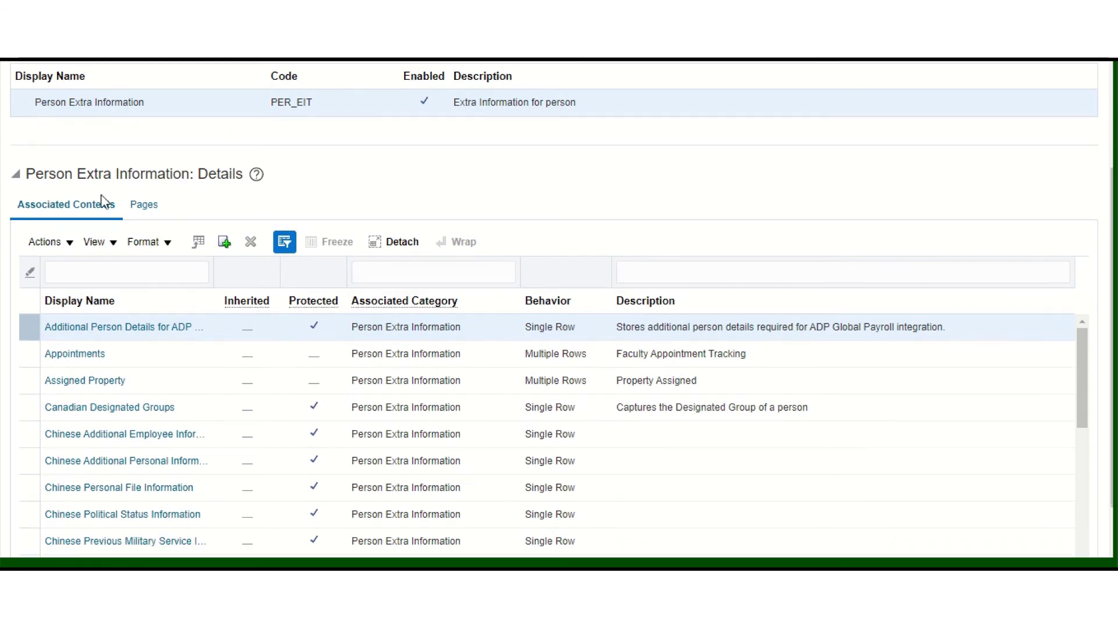
# - Add the MyOwnPage context to Person Extra Information and return to its Pages list
pyautogui.click(224, 252)
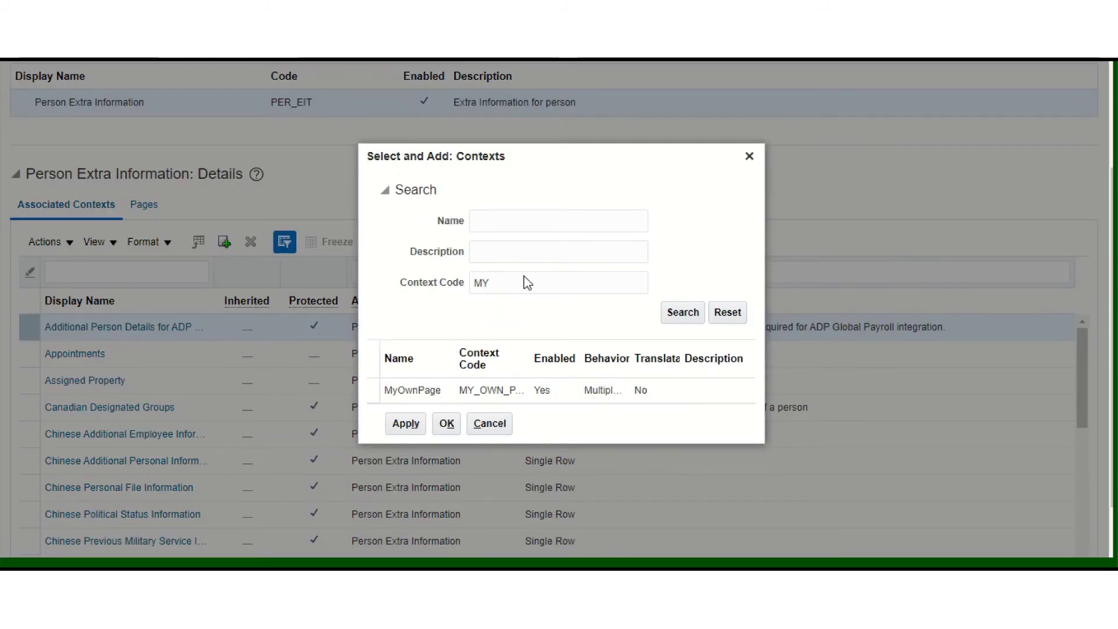
pyautogui.moveTo(519, 282); pyautogui.dragTo(434, 282)
pyautogui.click(435, 390)
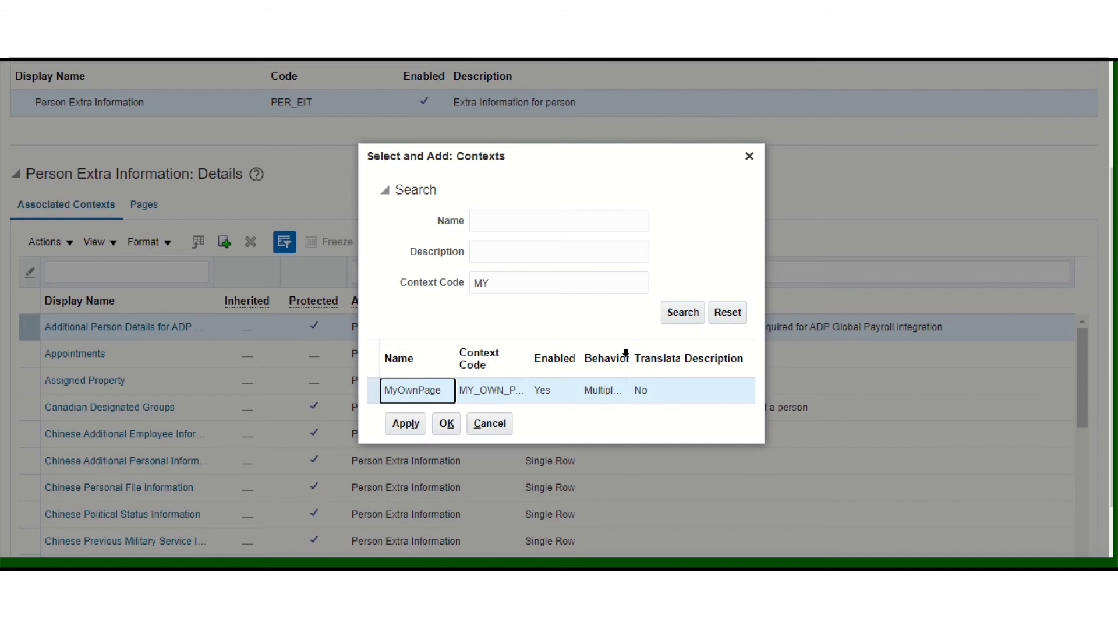
pyautogui.click(406, 423)
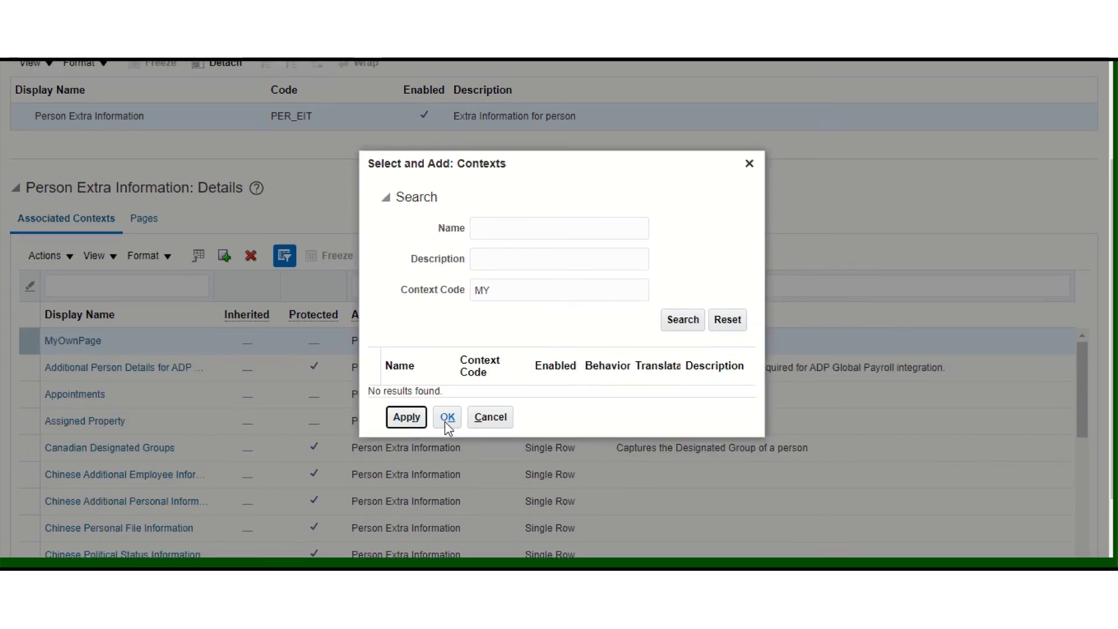
pyautogui.click(447, 419)
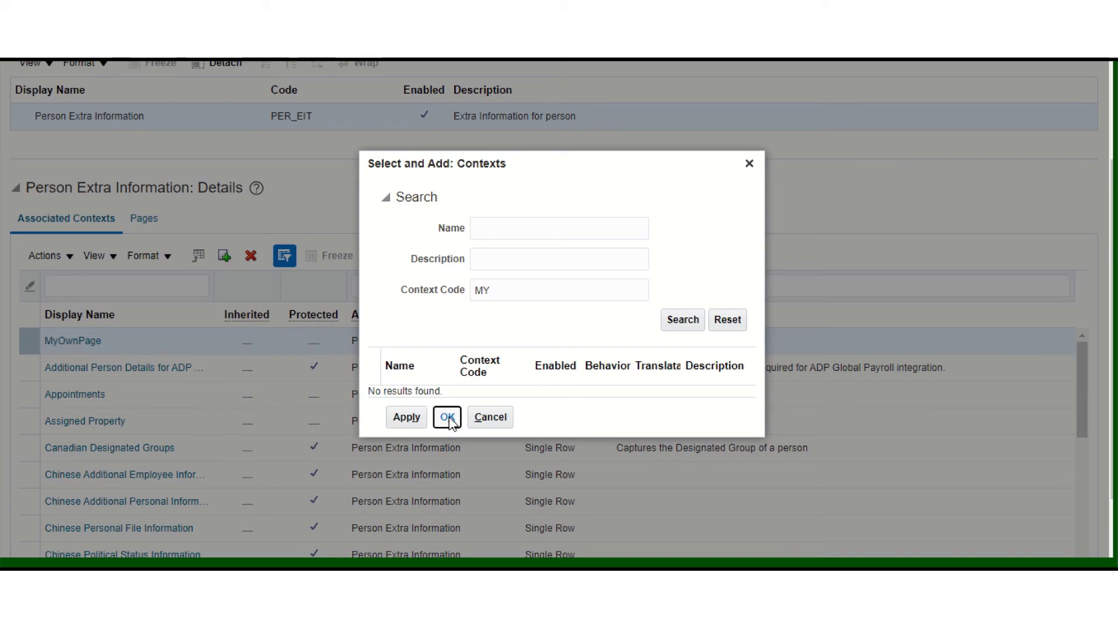
pyautogui.click(447, 417)
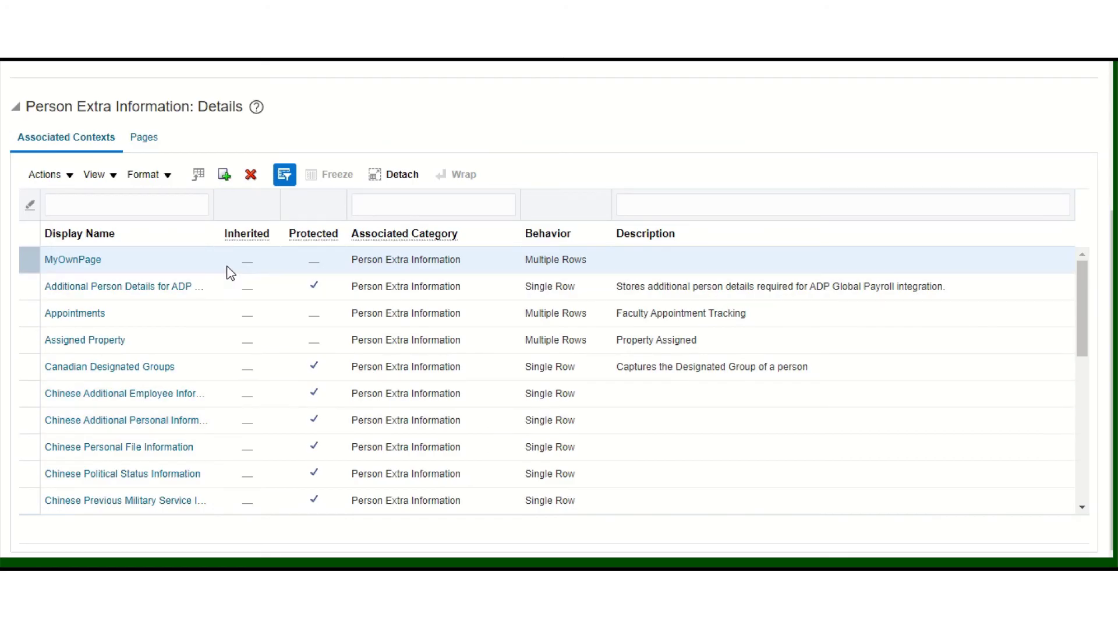
pyautogui.click(147, 141)
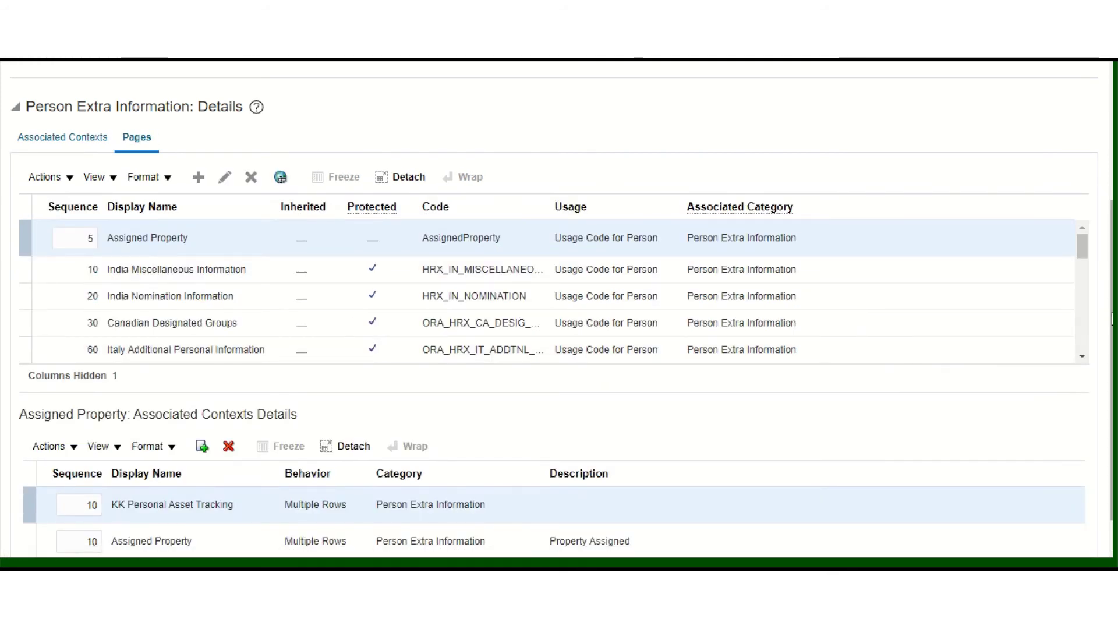
# - Save the flexfield and select the YourownPage page in the Pages table
pyautogui.scroll(2, 848, 319)
pyautogui.scroll(3, 559, 308)
pyautogui.click(941, 83)
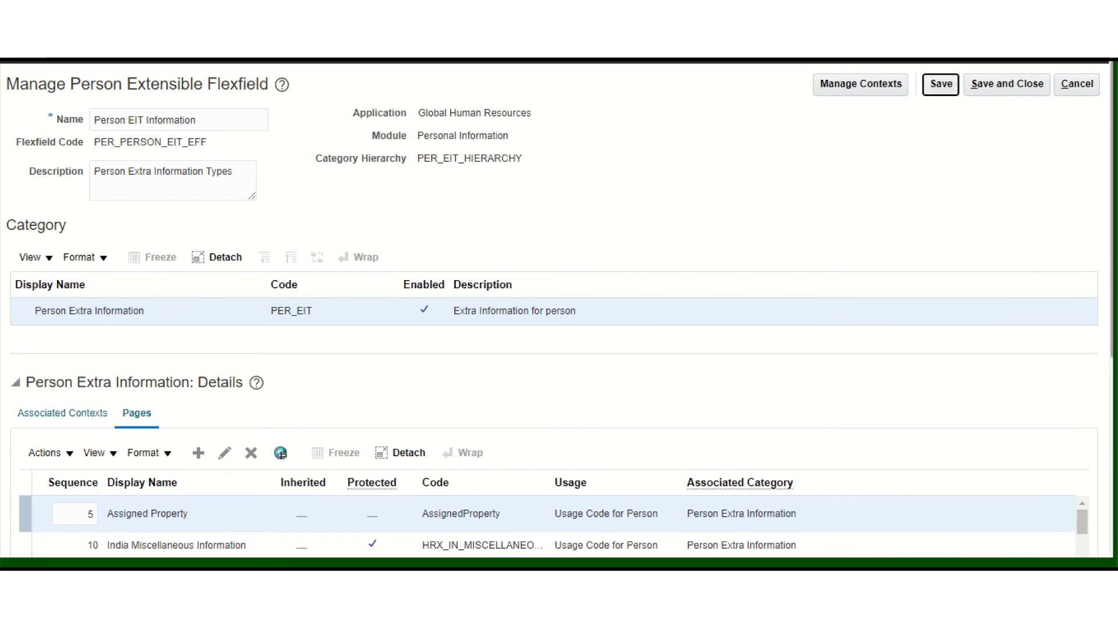
pyautogui.scroll(-5, 1051, 256)
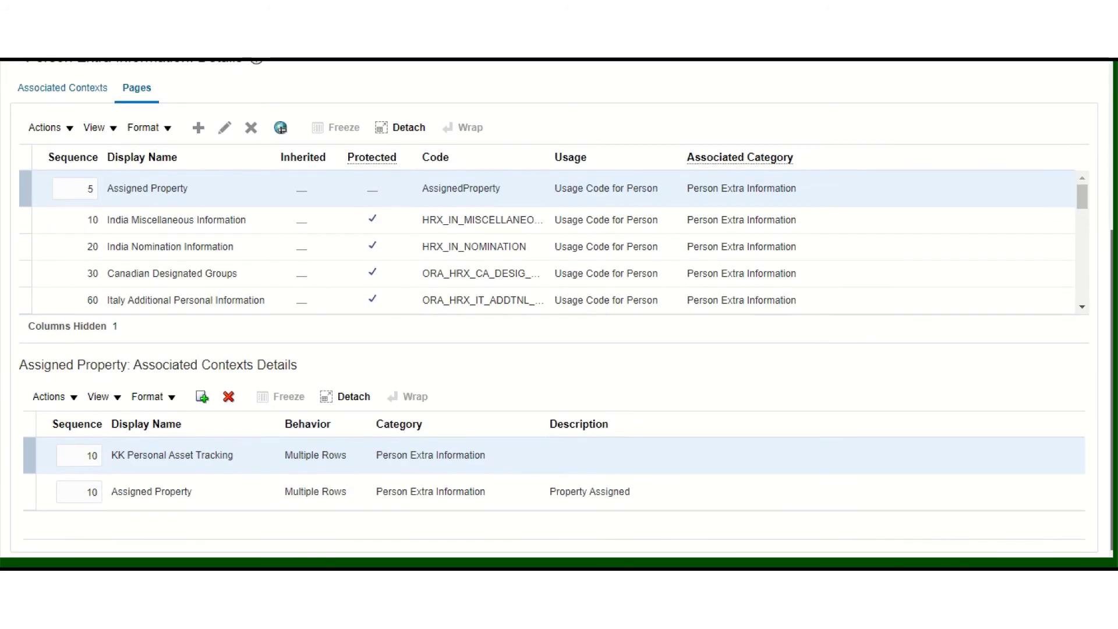
pyautogui.moveTo(1081, 197); pyautogui.dragTo(1073, 316)
pyautogui.click(178, 321)
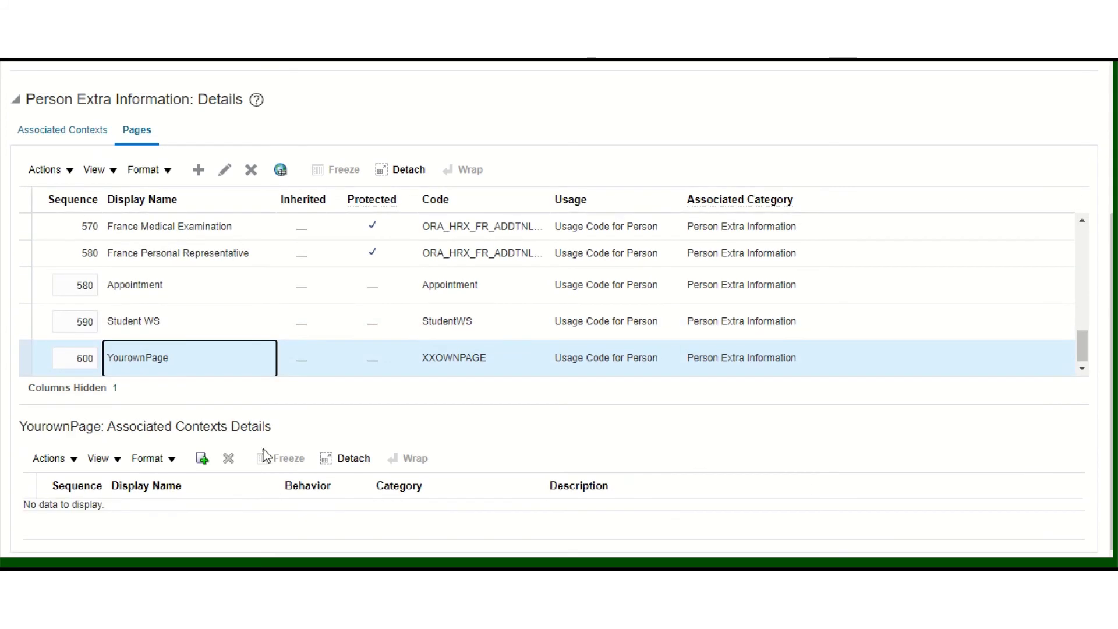
# - Search contexts for 'MY' and attach MyOwnPage to the YourownPage page
pyautogui.click(201, 458)
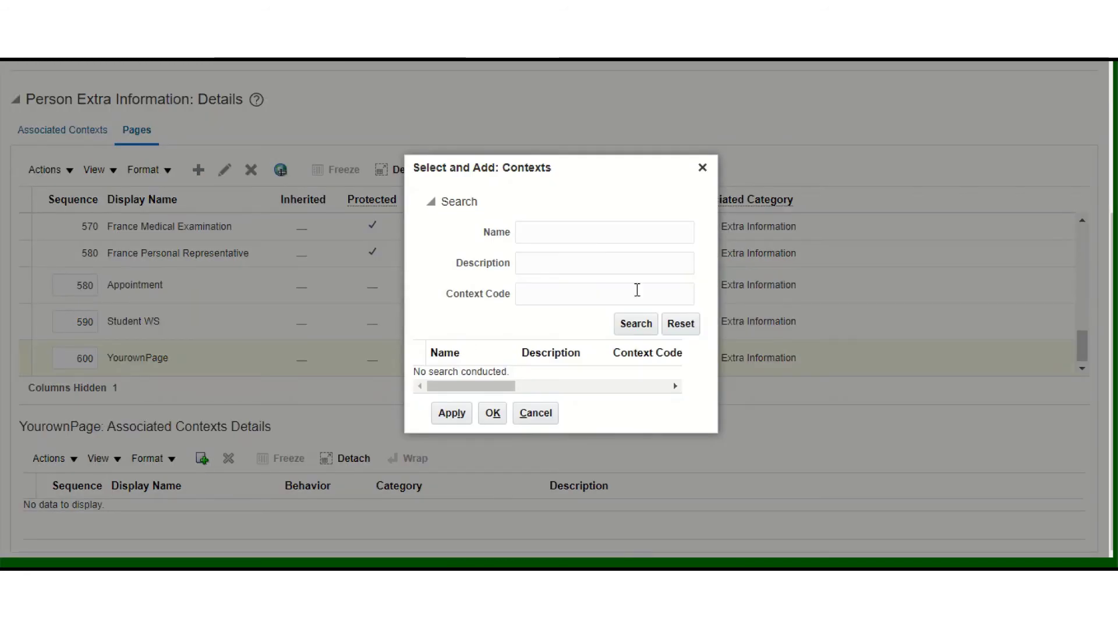
pyautogui.click(572, 296)
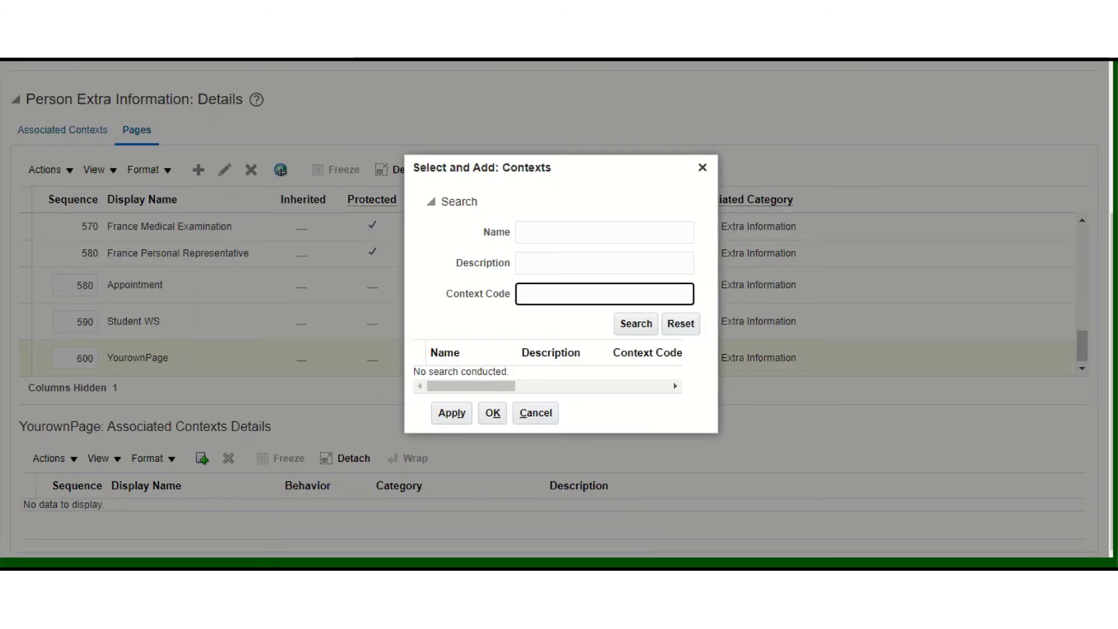
pyautogui.press('Return')
pyautogui.click(571, 175)
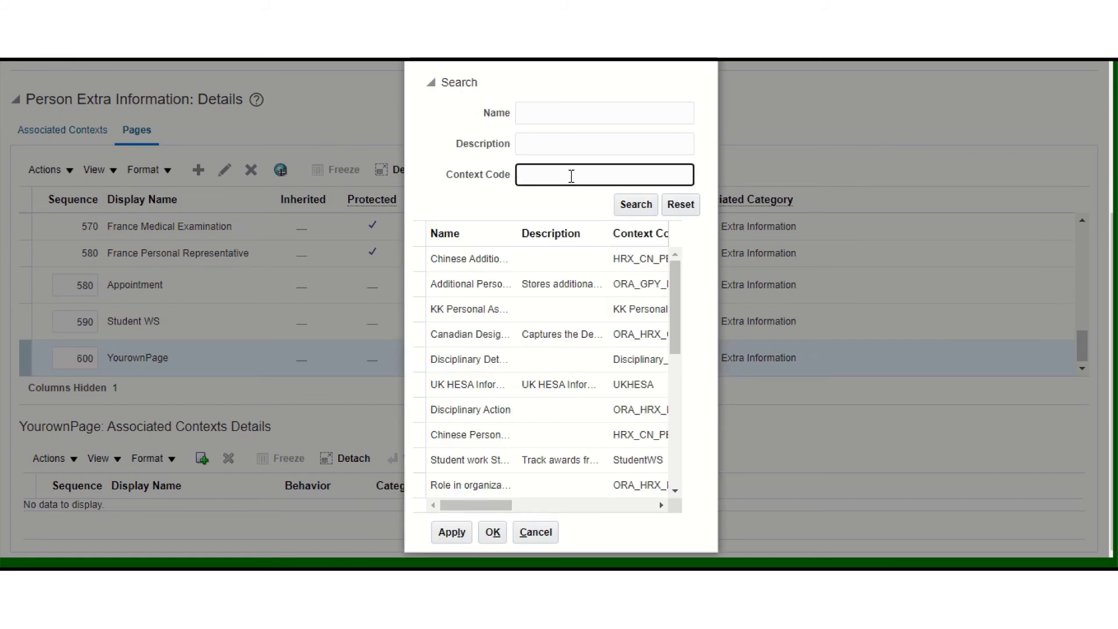
pyautogui.write('MY')
pyautogui.click(647, 207)
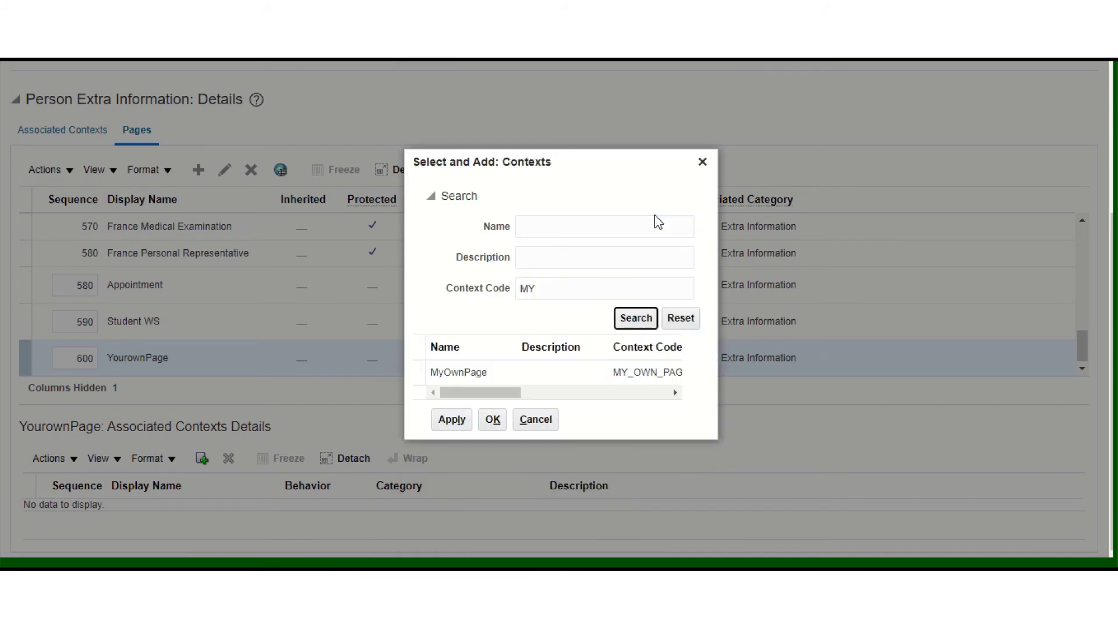
pyautogui.click(494, 371)
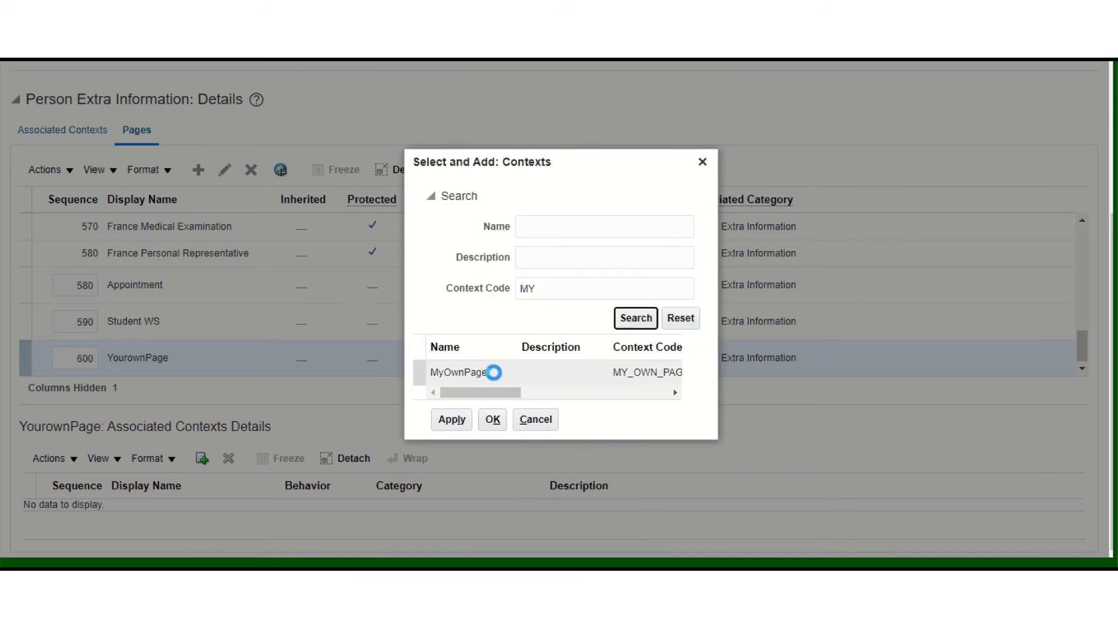
pyautogui.click(465, 422)
pyautogui.click(451, 420)
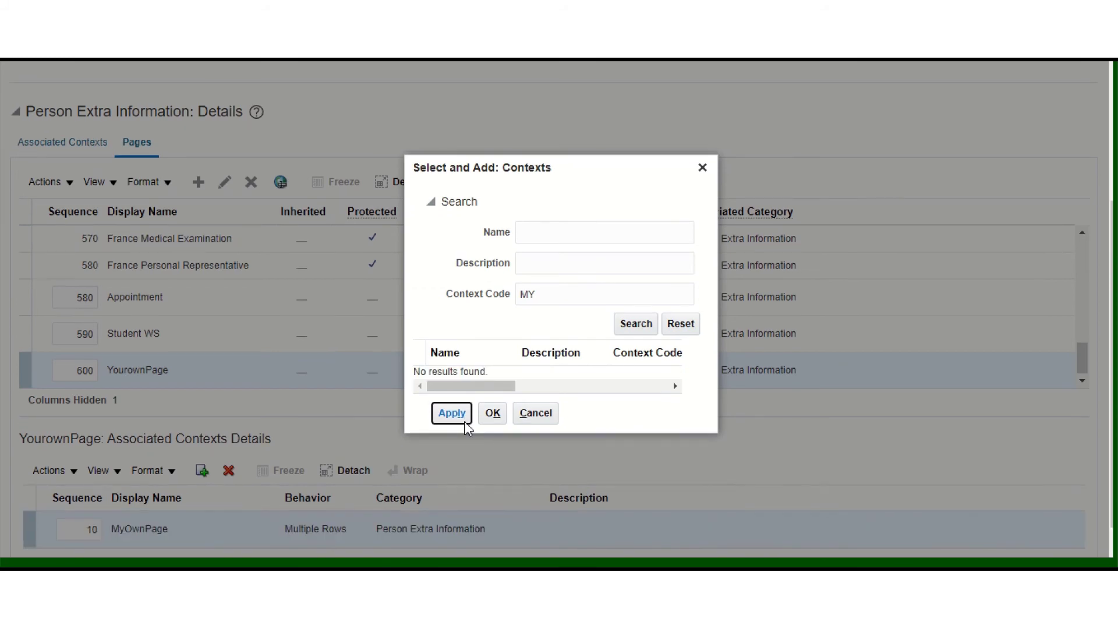
pyautogui.click(493, 413)
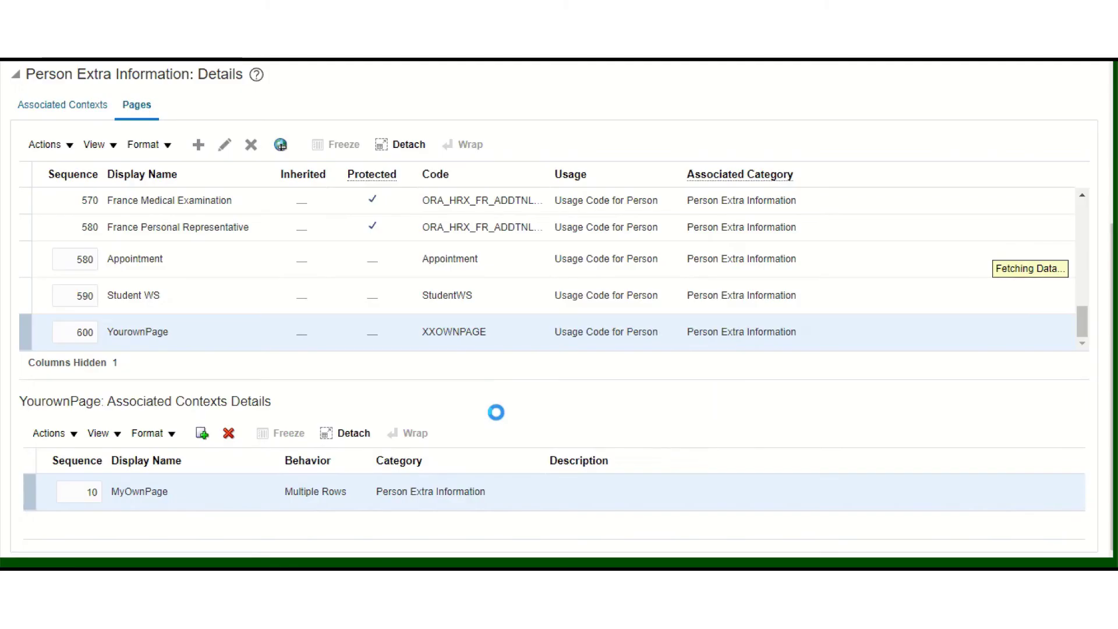
# - Save and close the Person EIT Information flexfield, then deploy PER_PERSON_EIT_EFF
pyautogui.scroll(5, 974, 116)
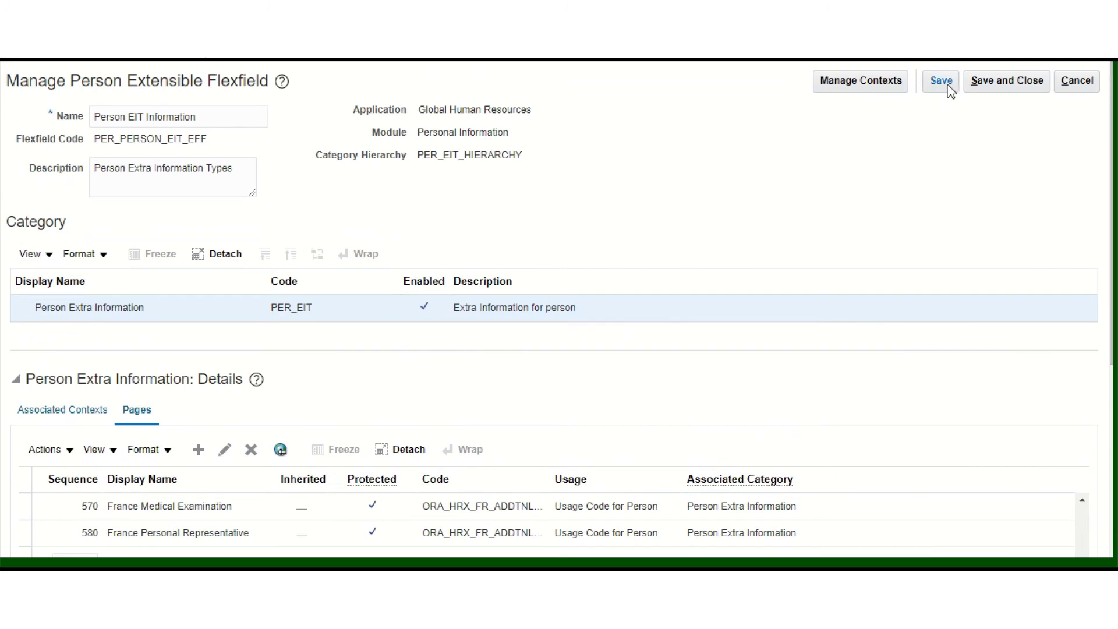
pyautogui.click(938, 82)
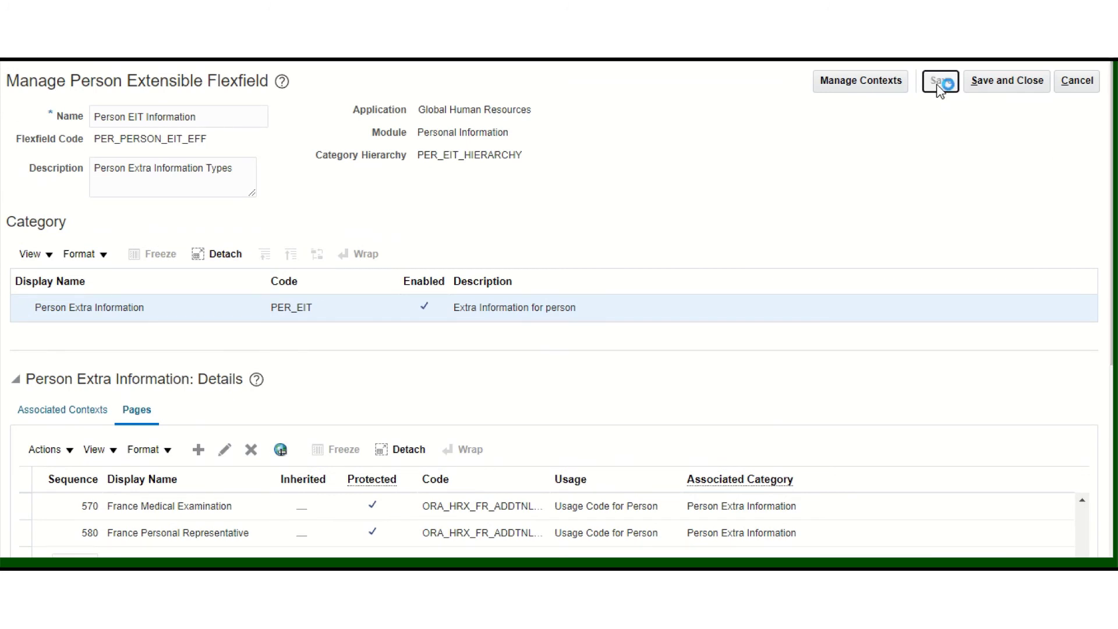
pyautogui.click(994, 83)
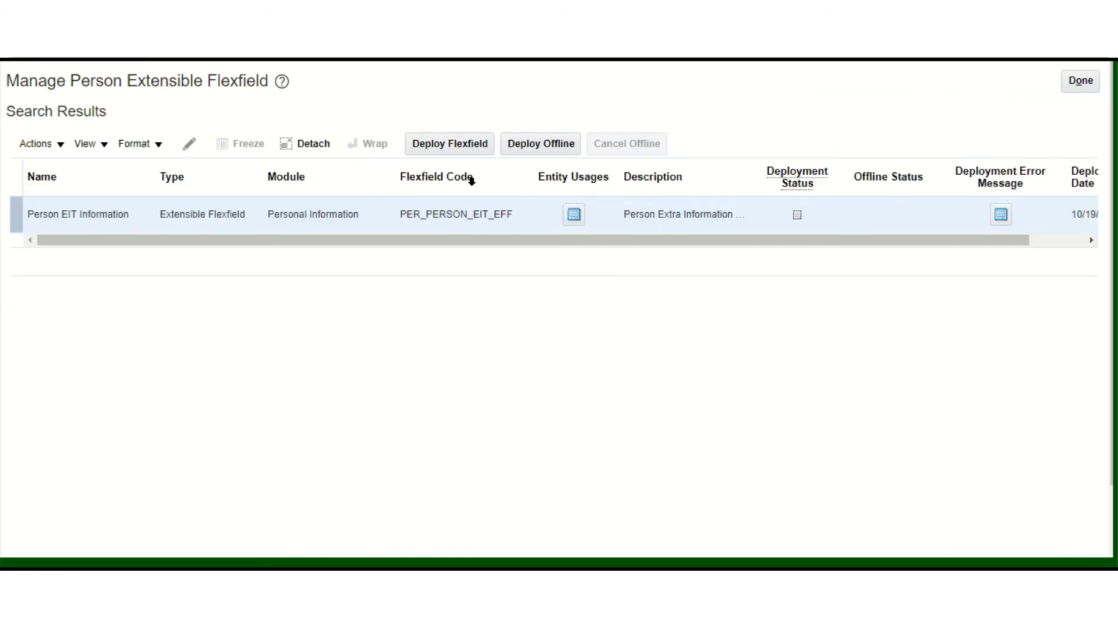
pyautogui.click(455, 147)
pyautogui.click(453, 151)
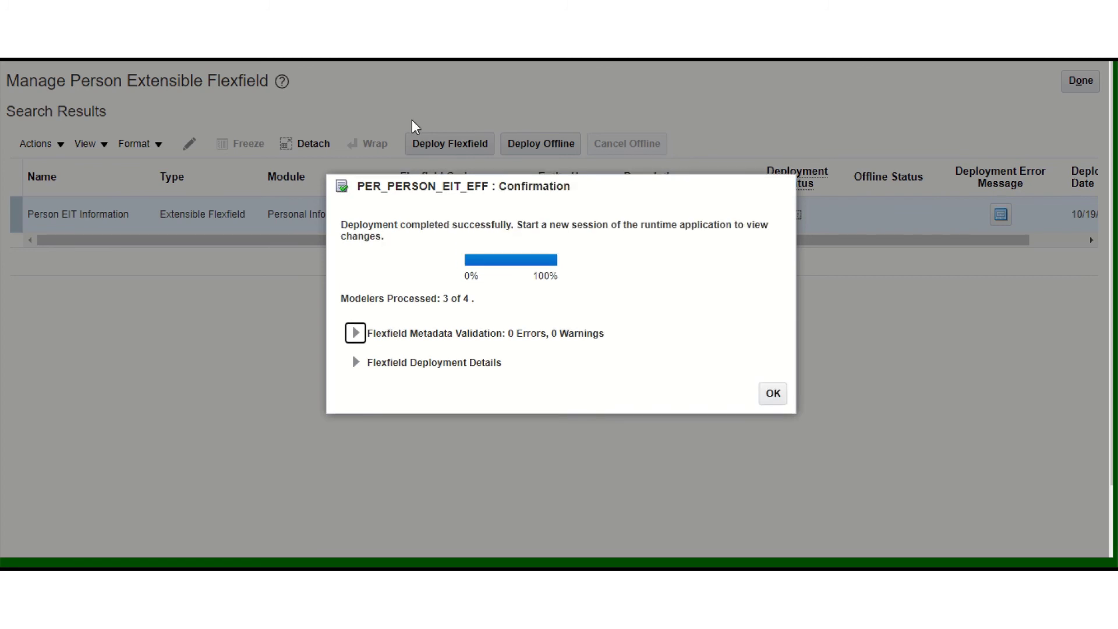
# - Acknowledge the successful flexfield deployment and bring up the Navigator menu
pyautogui.click(773, 393)
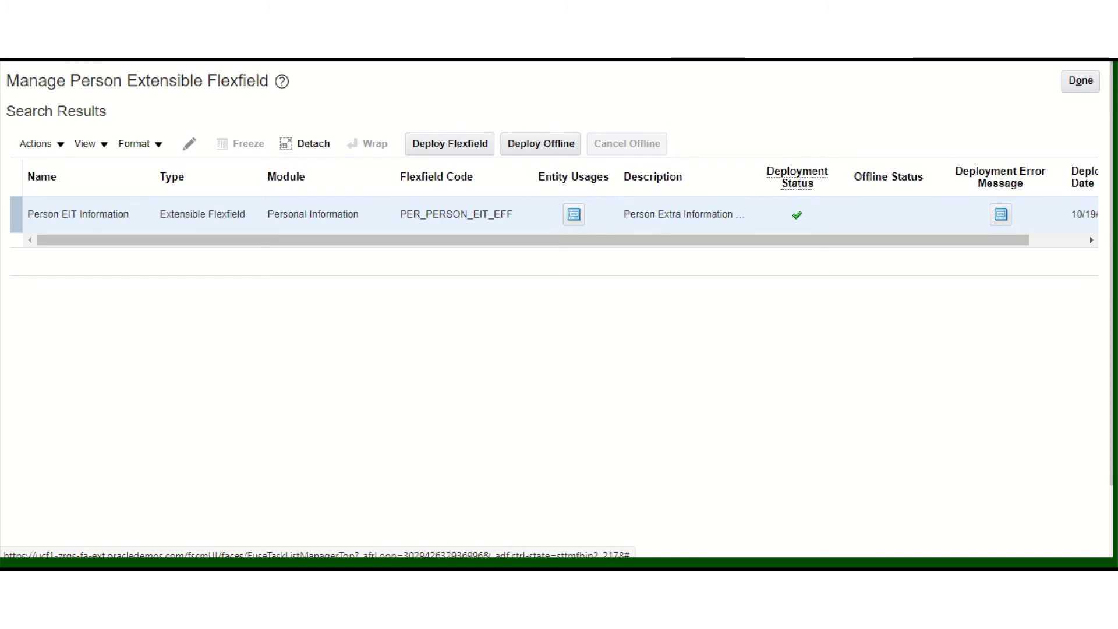
pyautogui.click(17, 28)
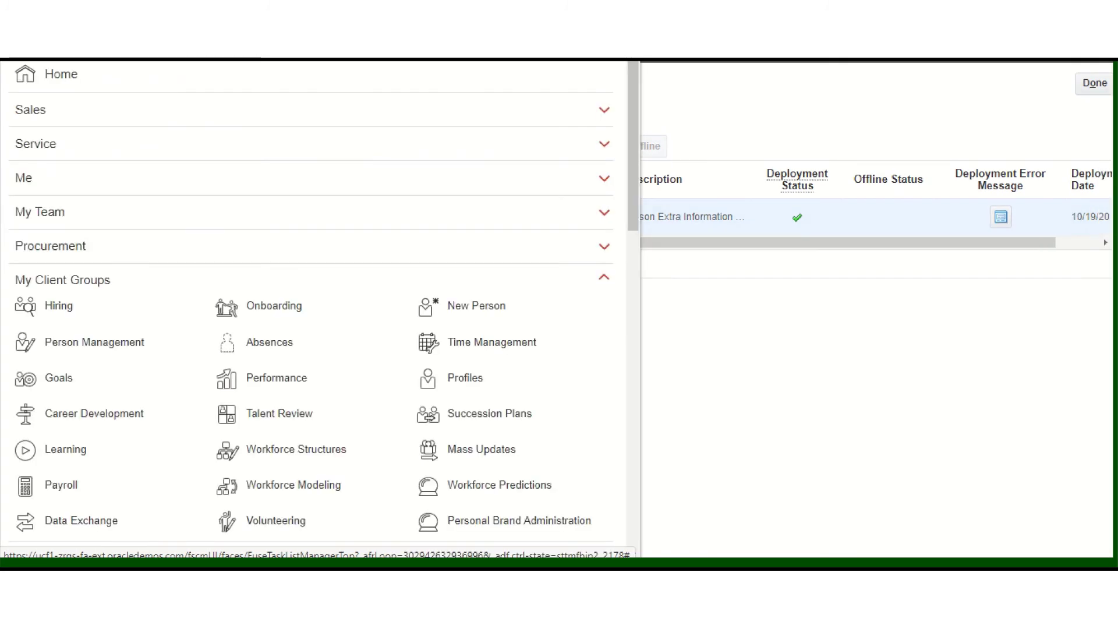
# - In Person Management, search by the employee's name and open her Employment page
pyautogui.click(92, 348)
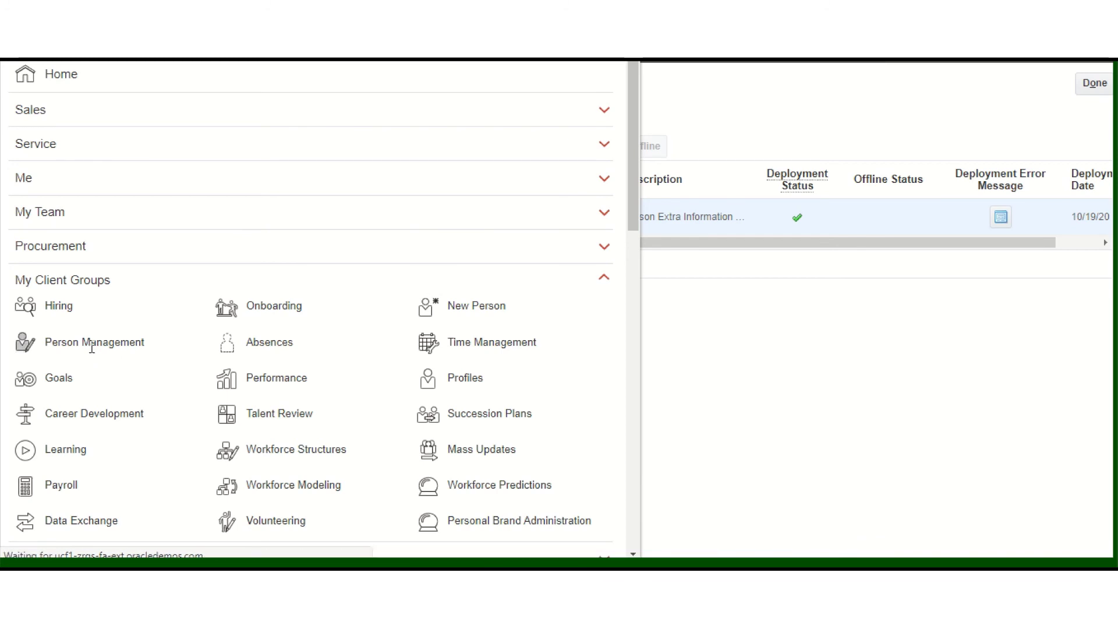
pyautogui.click(194, 274)
pyautogui.write('Mandy%')
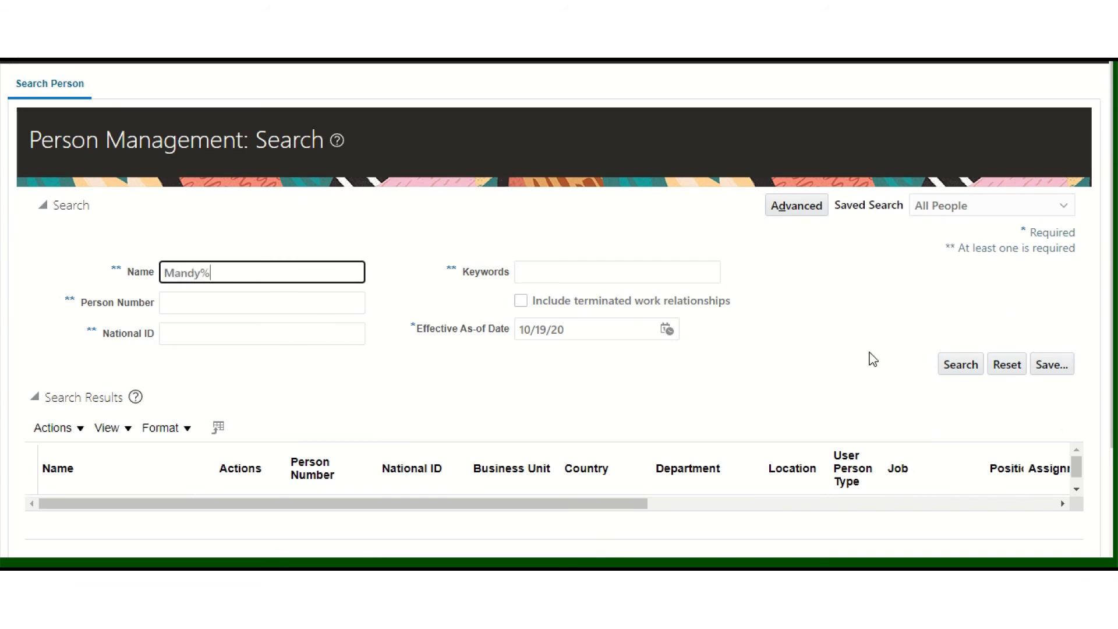
pyautogui.click(961, 367)
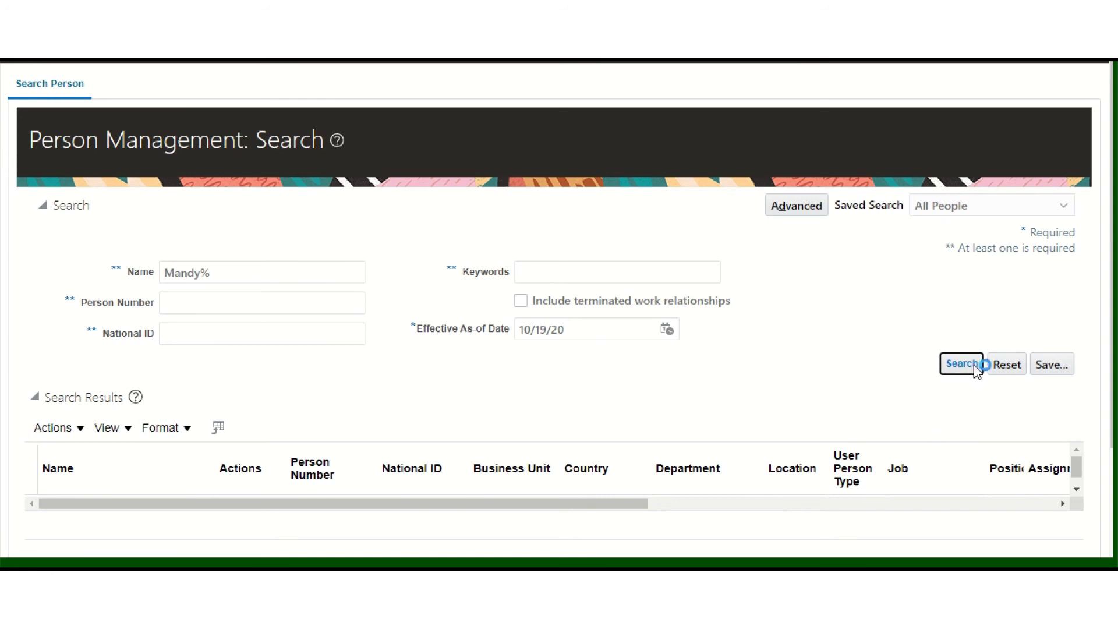
pyautogui.scroll(-2, 1068, 314)
pyautogui.click(102, 374)
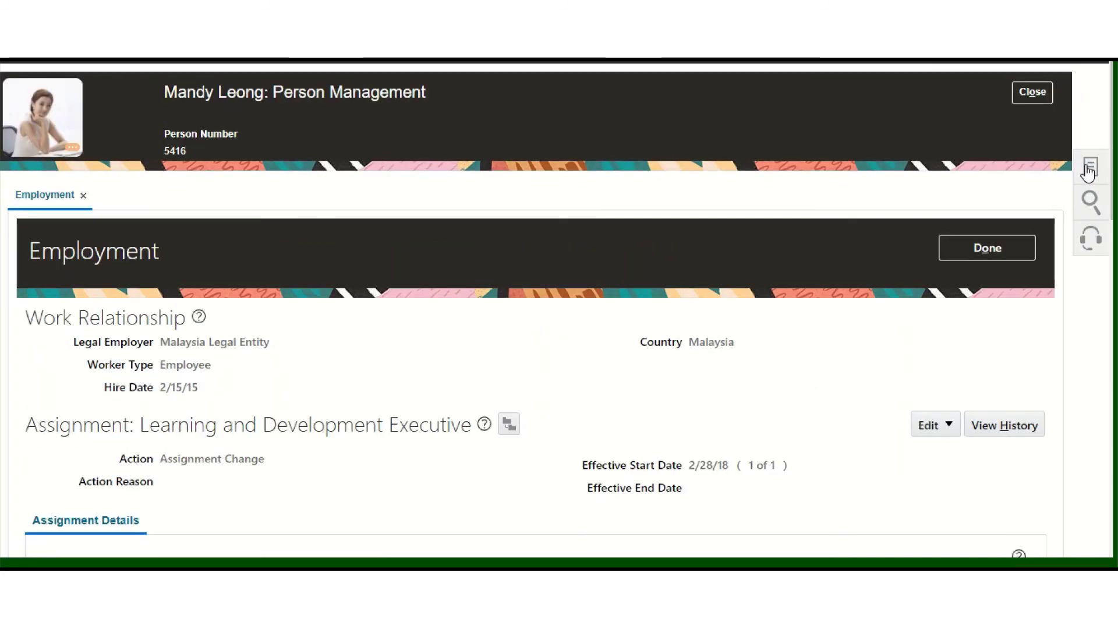
# - Open the employee's Person details page from the person tasks list and scroll through it
pyautogui.click(1092, 169)
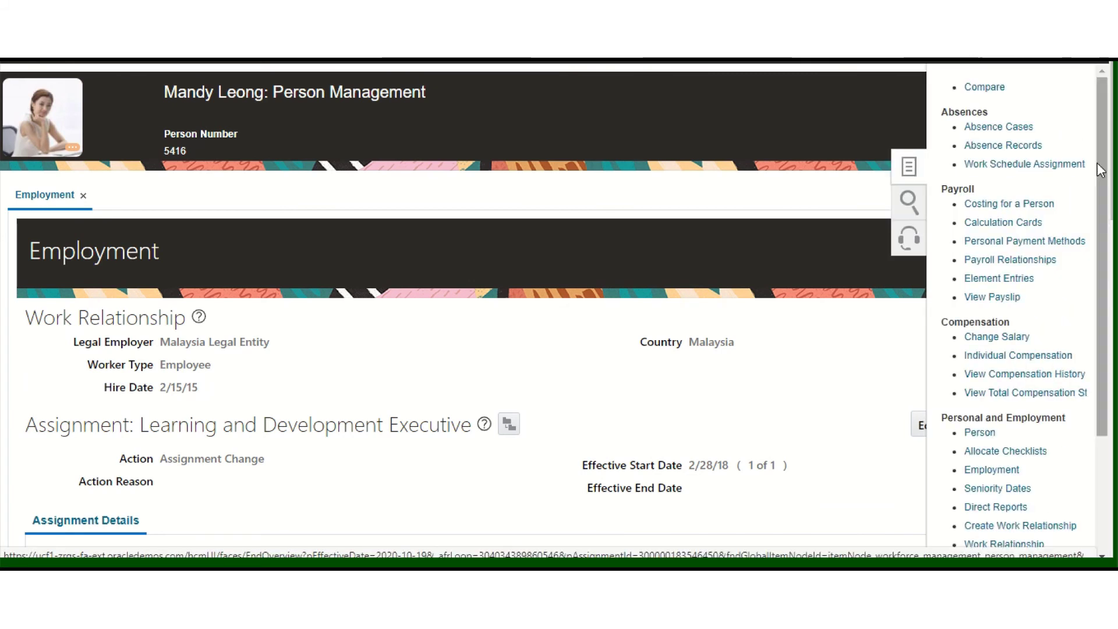
pyautogui.click(980, 434)
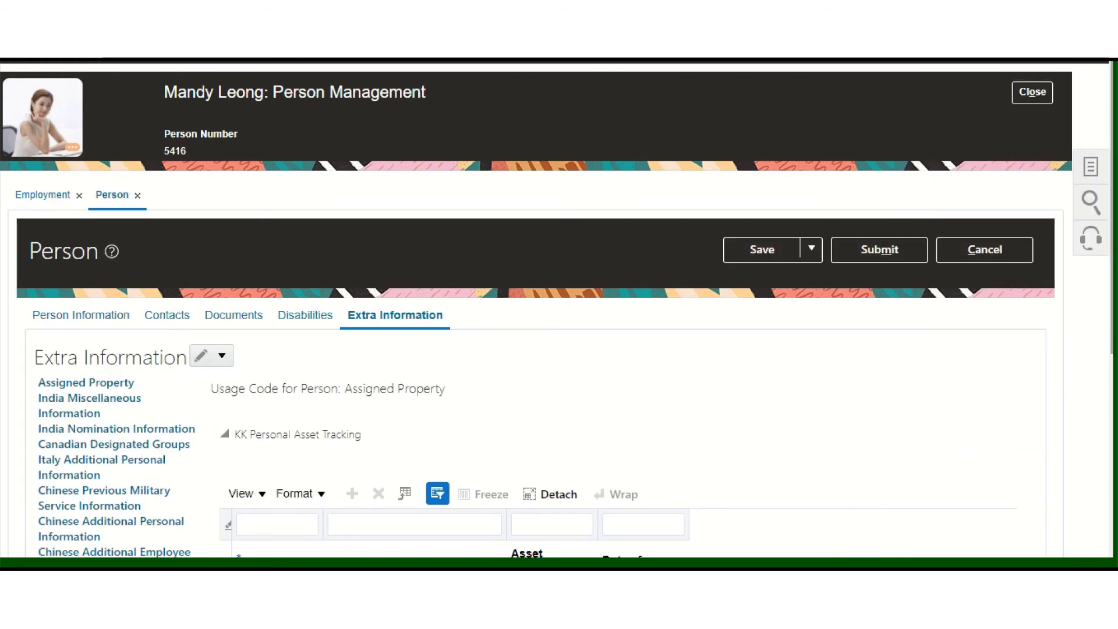
pyautogui.scroll(-5, 583, 349)
pyautogui.scroll(-1, 582, 349)
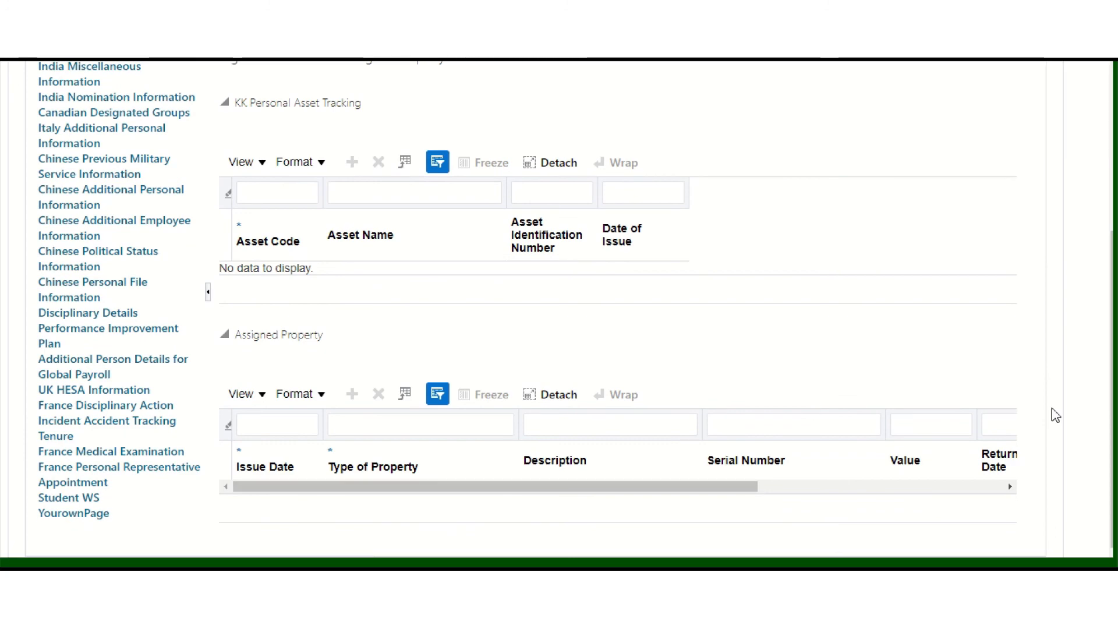
pyautogui.scroll(1, 583, 349)
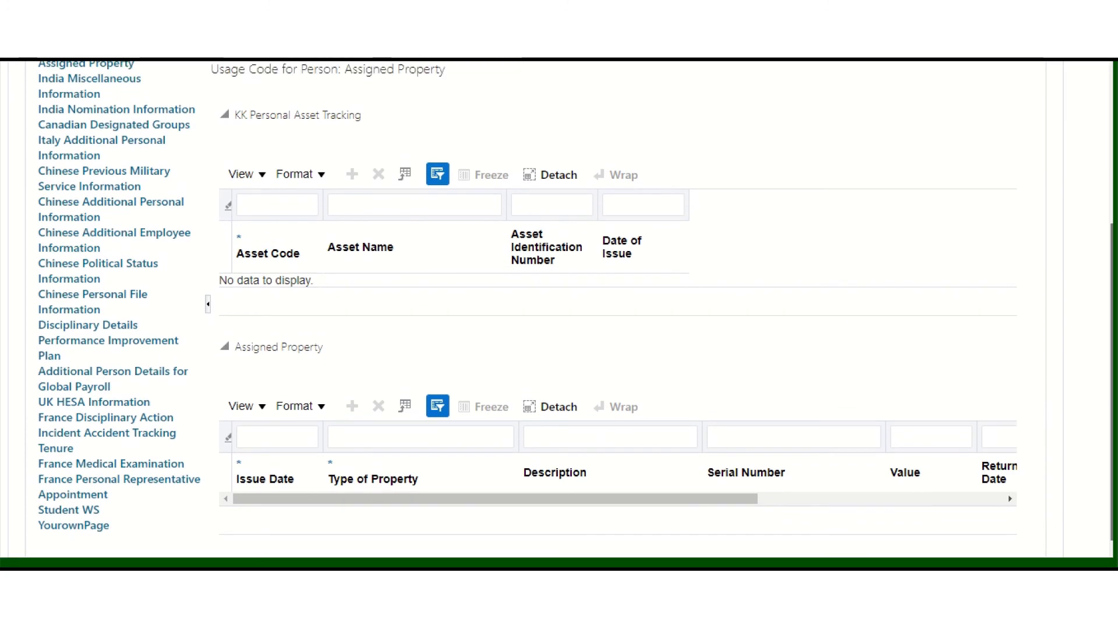
pyautogui.scroll(1, 582, 350)
pyautogui.scroll(-3, 582, 350)
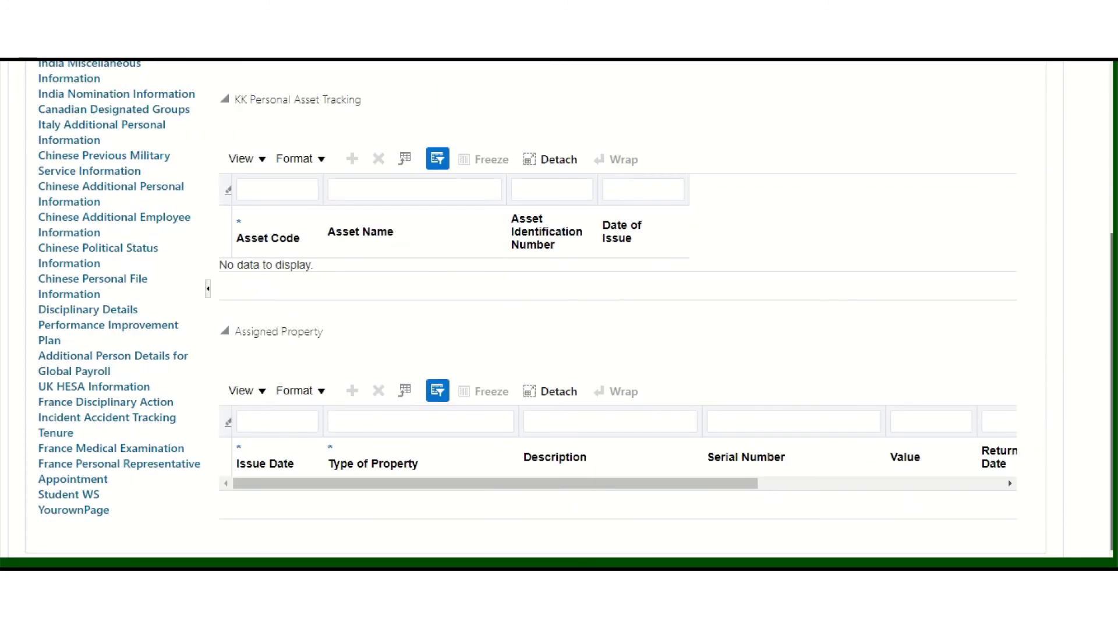
pyautogui.scroll(3, 582, 350)
pyautogui.scroll(5, 1086, 87)
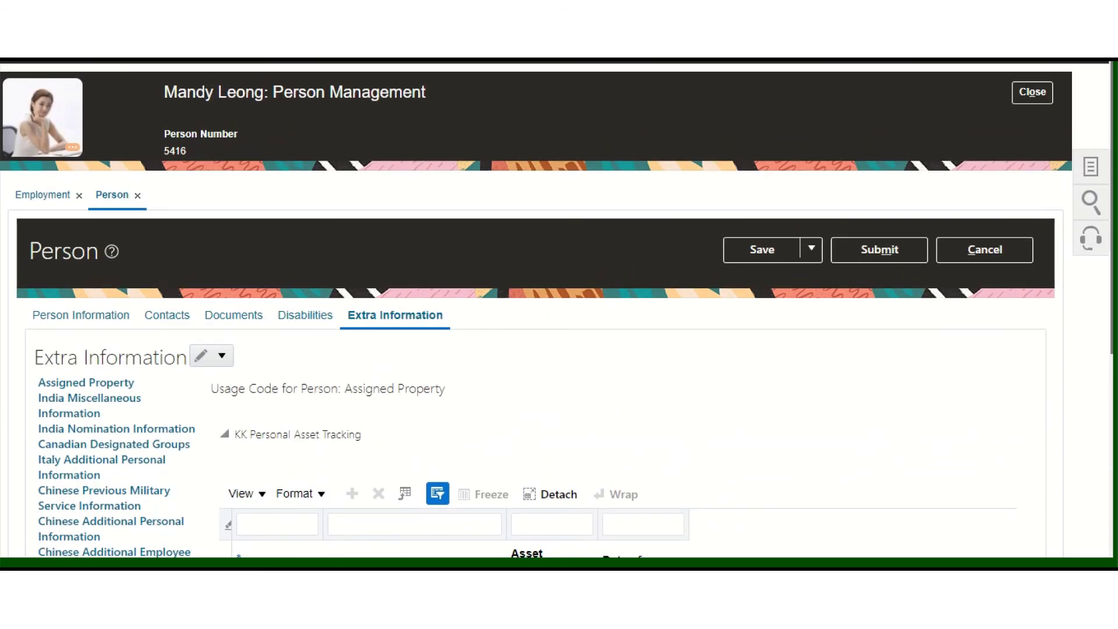
# - Return to the top of the Person page and open the Settings and Actions menu
pyautogui.moveTo(1111, 294); pyautogui.dragTo(1111, 467)
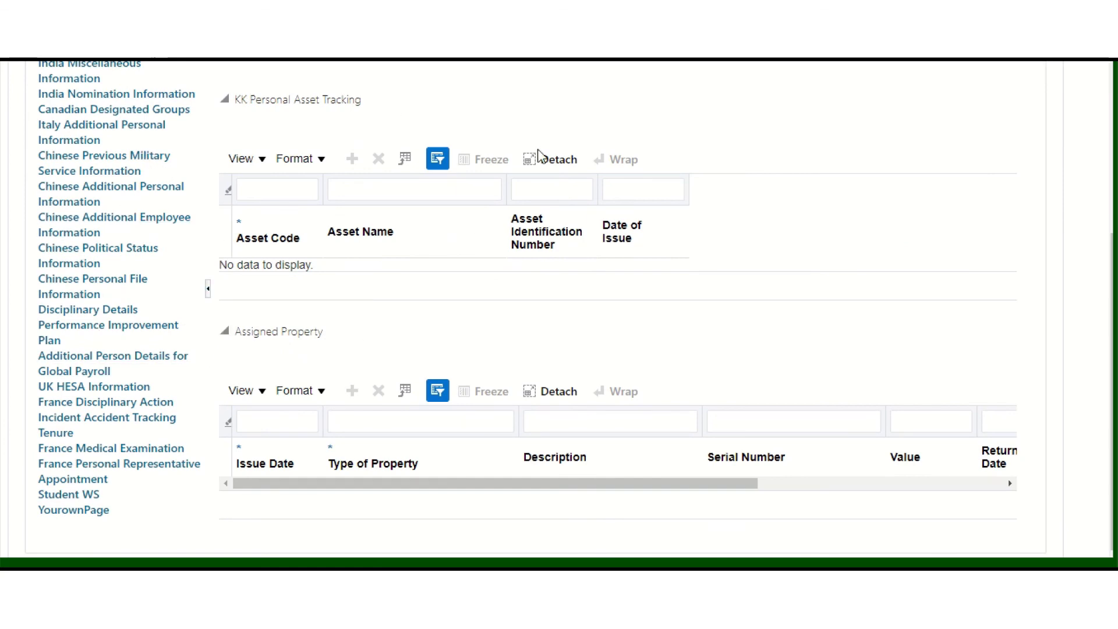
pyautogui.scroll(3, 1110, 349)
pyautogui.scroll(3, 559, 309)
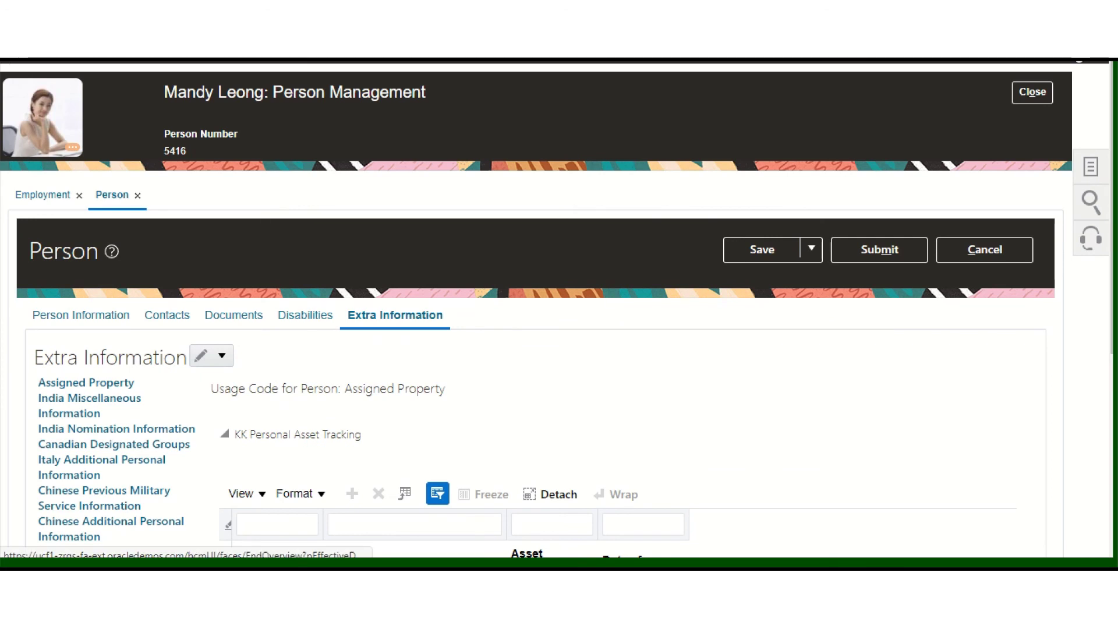
pyautogui.click(1079, 60)
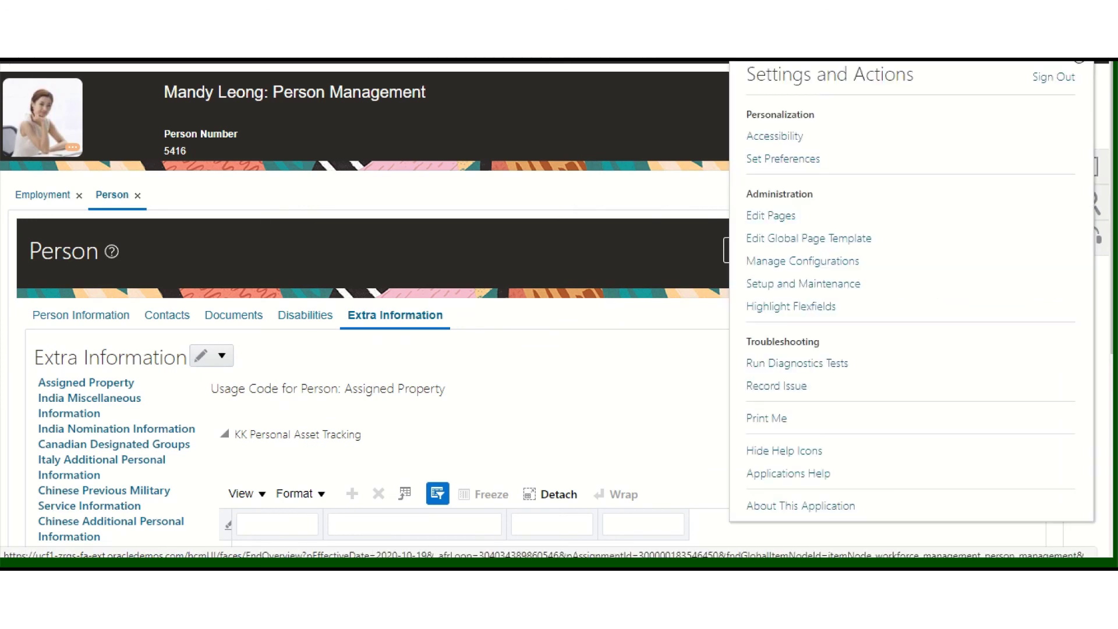
# - Sign out, then search Person Management again by the employee's first name
pyautogui.click(1061, 77)
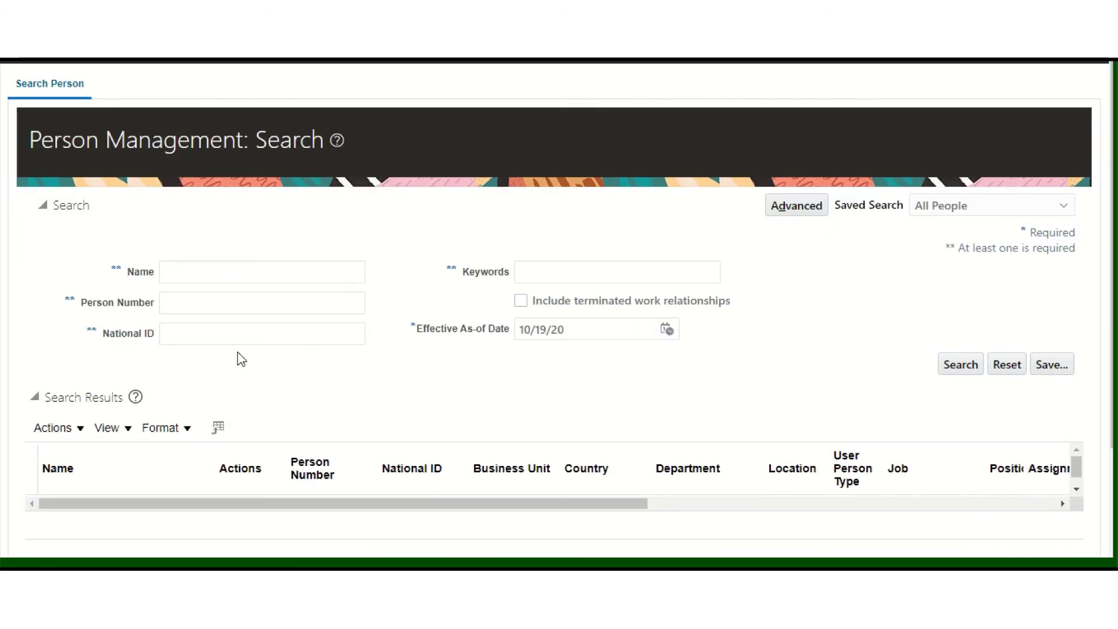
pyautogui.click(232, 274)
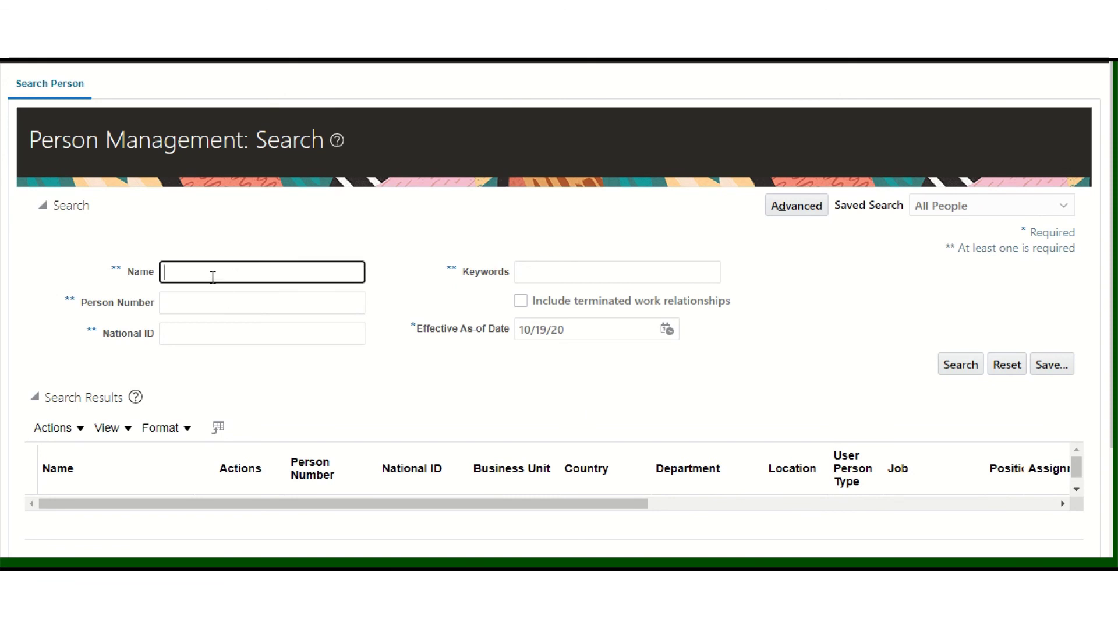
pyautogui.write('Mandy')
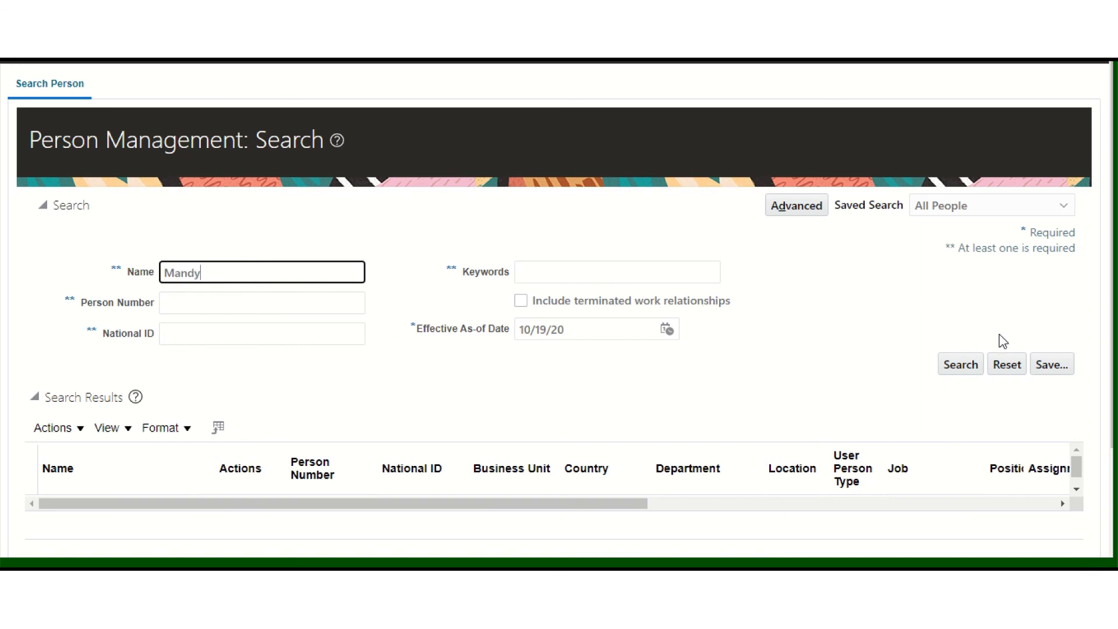
pyautogui.click(974, 365)
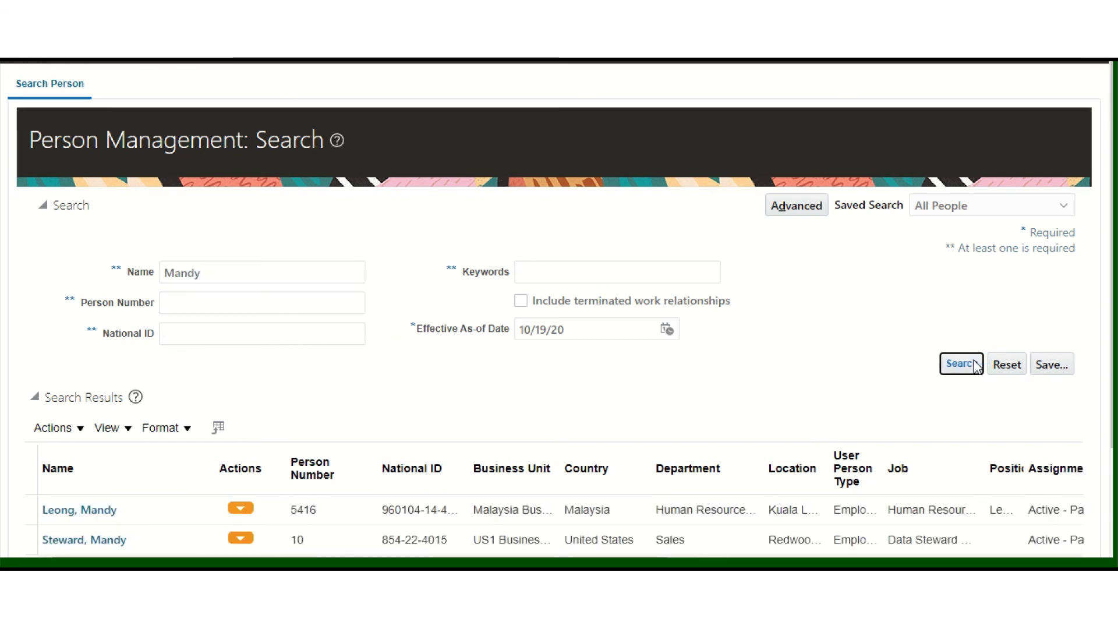
# - Select the first matching person and open her Personal and Employment actions
pyautogui.scroll(-1, 178, 437)
pyautogui.click(155, 473)
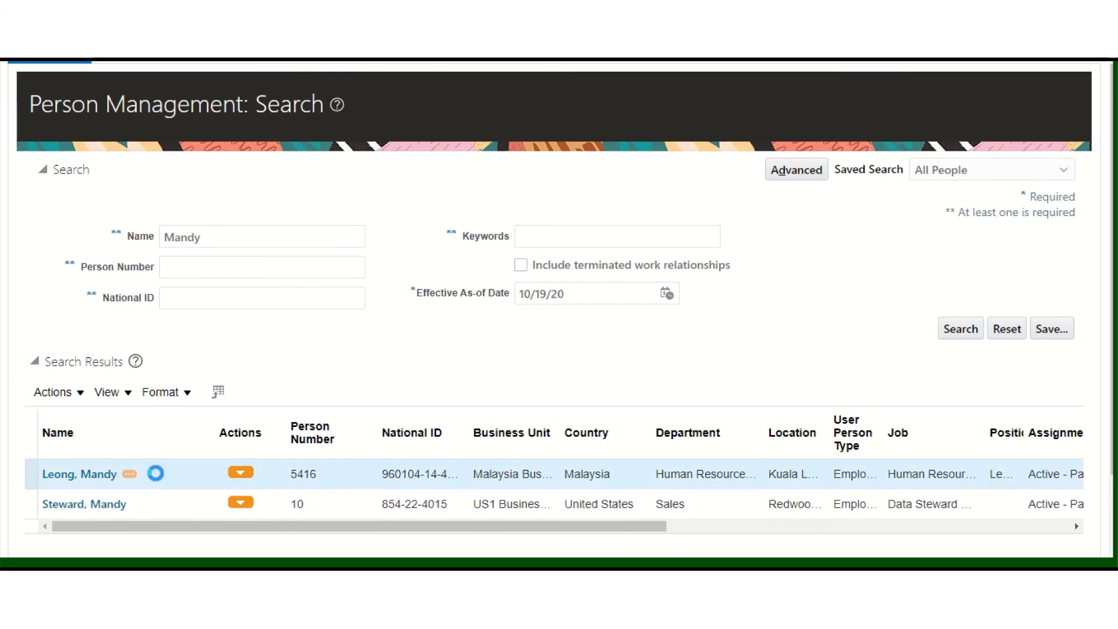
pyautogui.click(78, 392)
# - Open the employee's Person Extra Information at YourownPage, showing the empty MyOwnPage table
pyautogui.moveTo(170, 518)
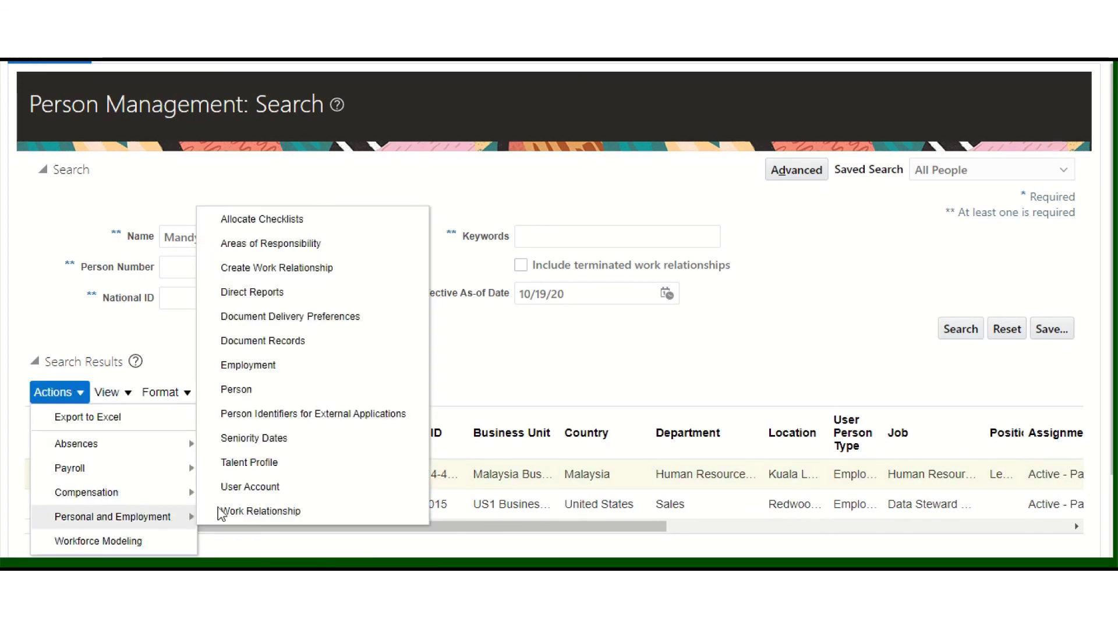
pyautogui.click(262, 390)
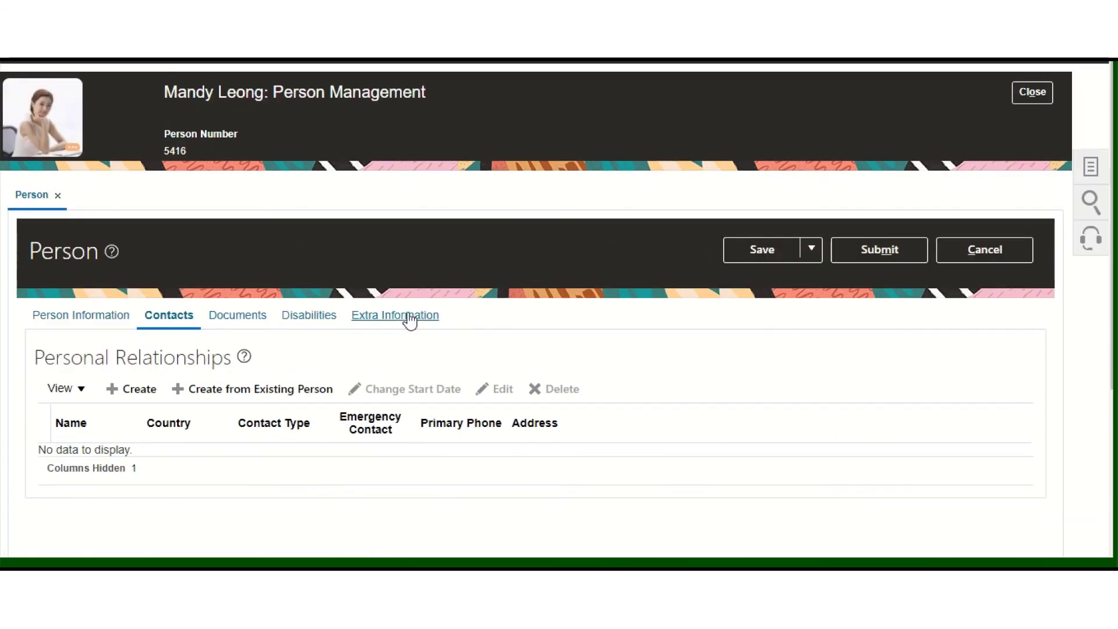
pyautogui.click(407, 319)
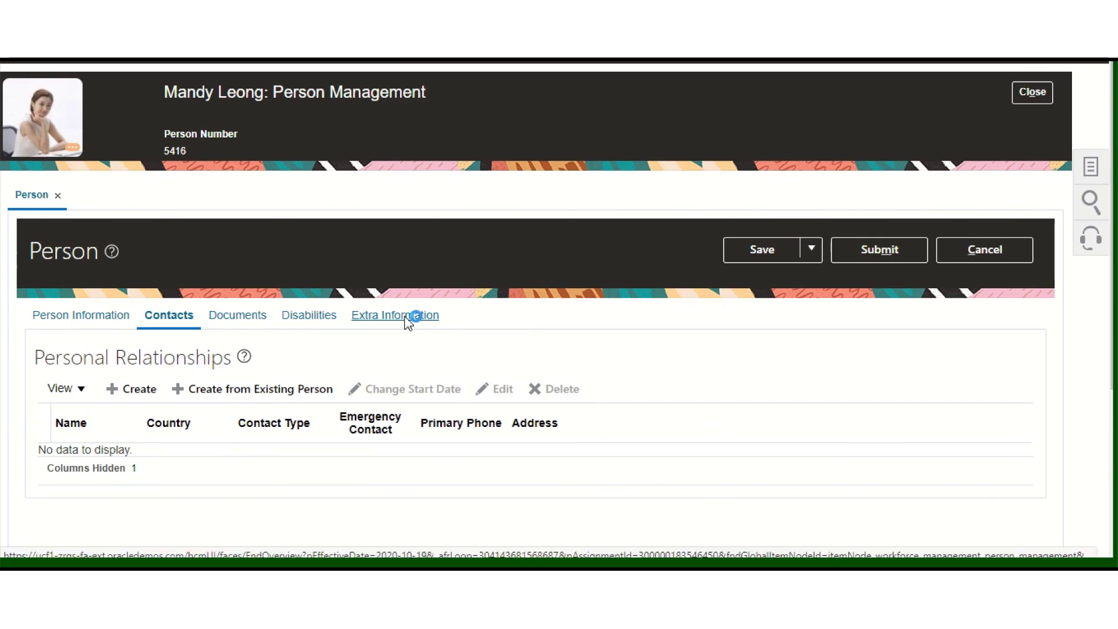
pyautogui.scroll(-2, 507, 319)
pyautogui.scroll(-5, 557, 308)
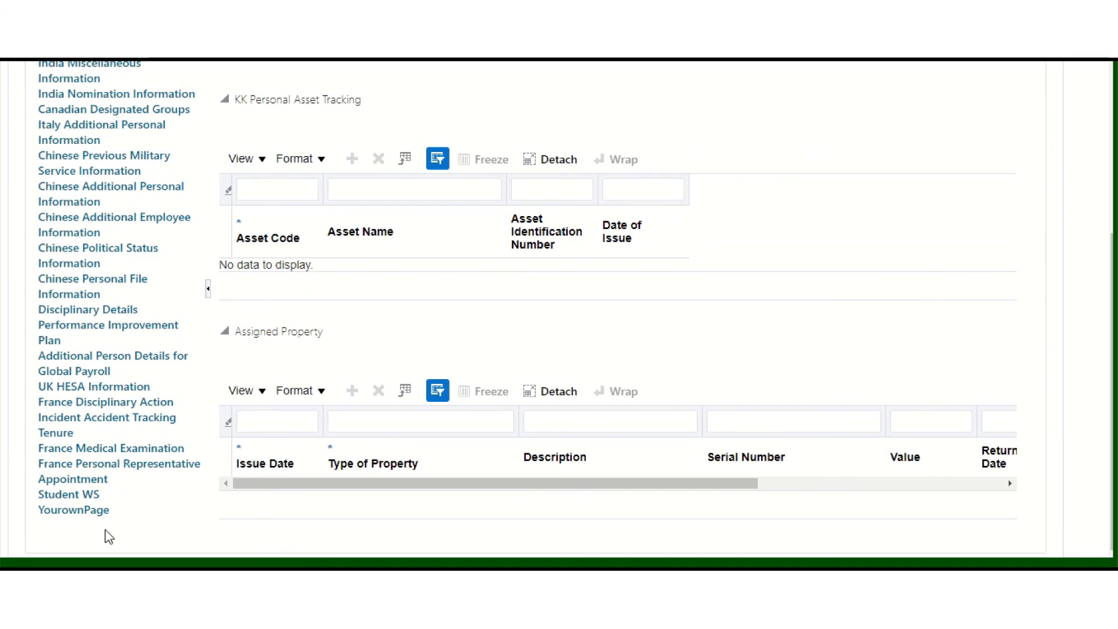
pyautogui.click(64, 511)
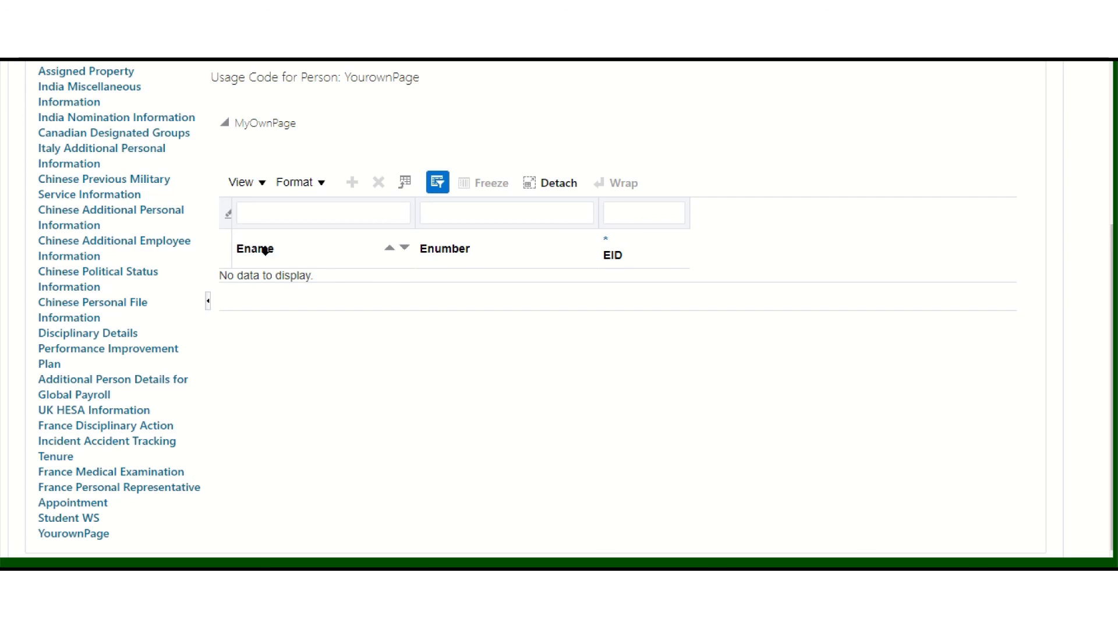
pyautogui.scroll(2, 1112, 349)
pyautogui.scroll(1, 631, 446)
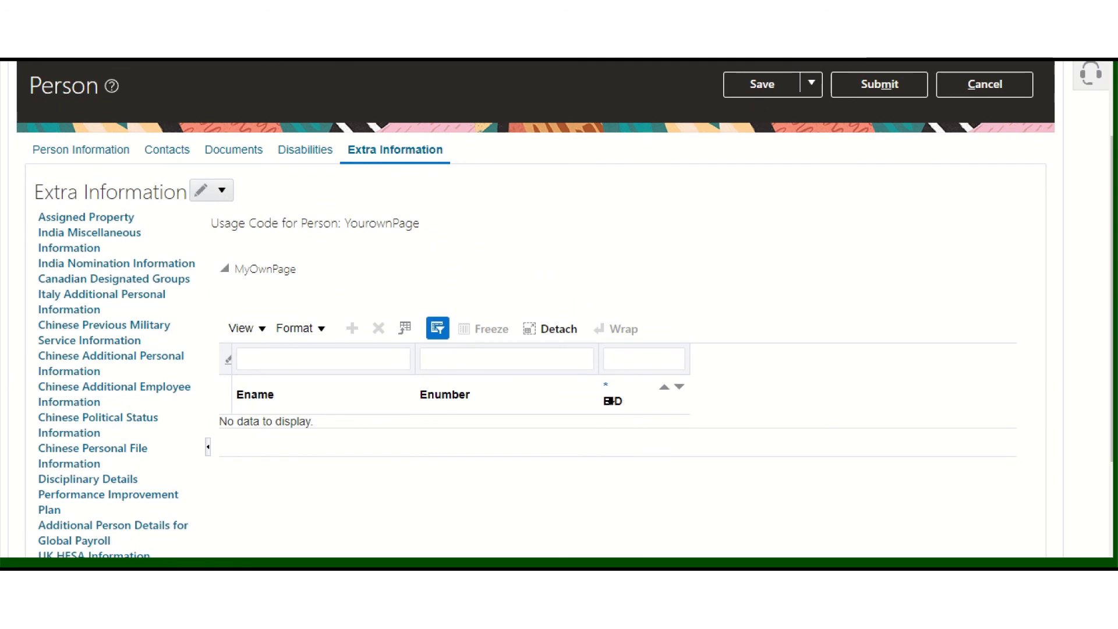
# - Start an update of the extra information effective 10/19/20 and add a new MyOwnPage row
pyautogui.click(230, 194)
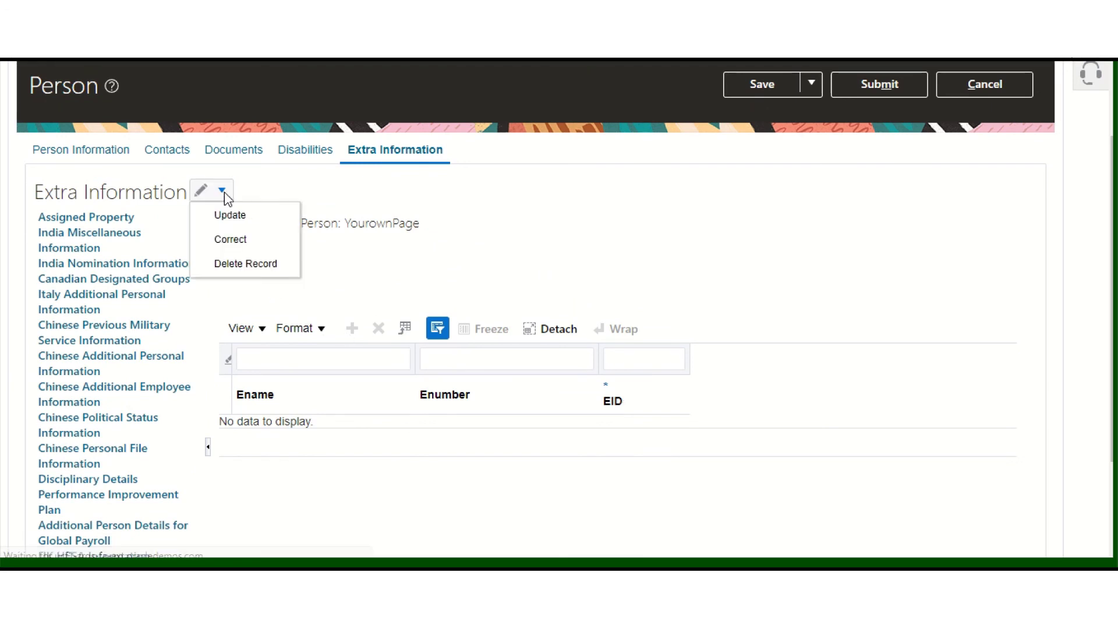
pyautogui.click(230, 216)
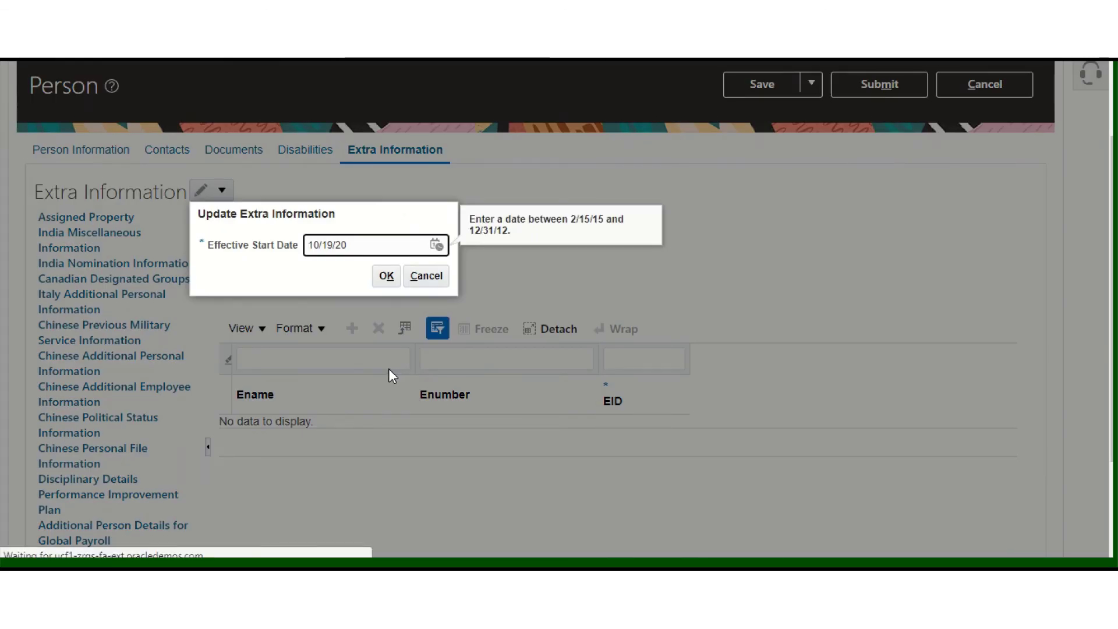
pyautogui.click(384, 279)
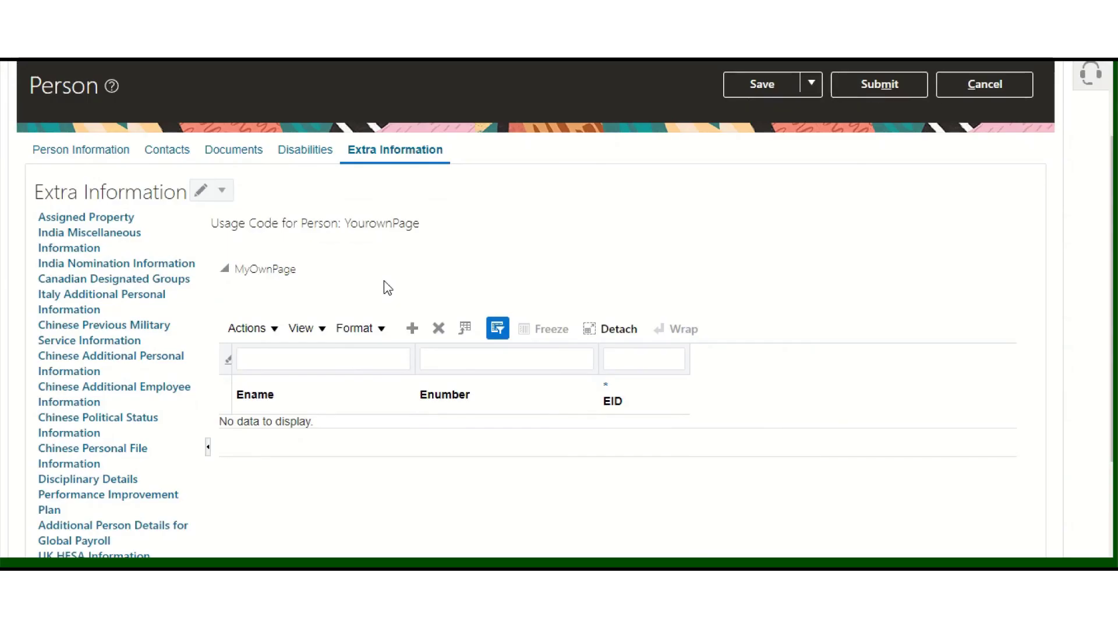
pyautogui.click(414, 329)
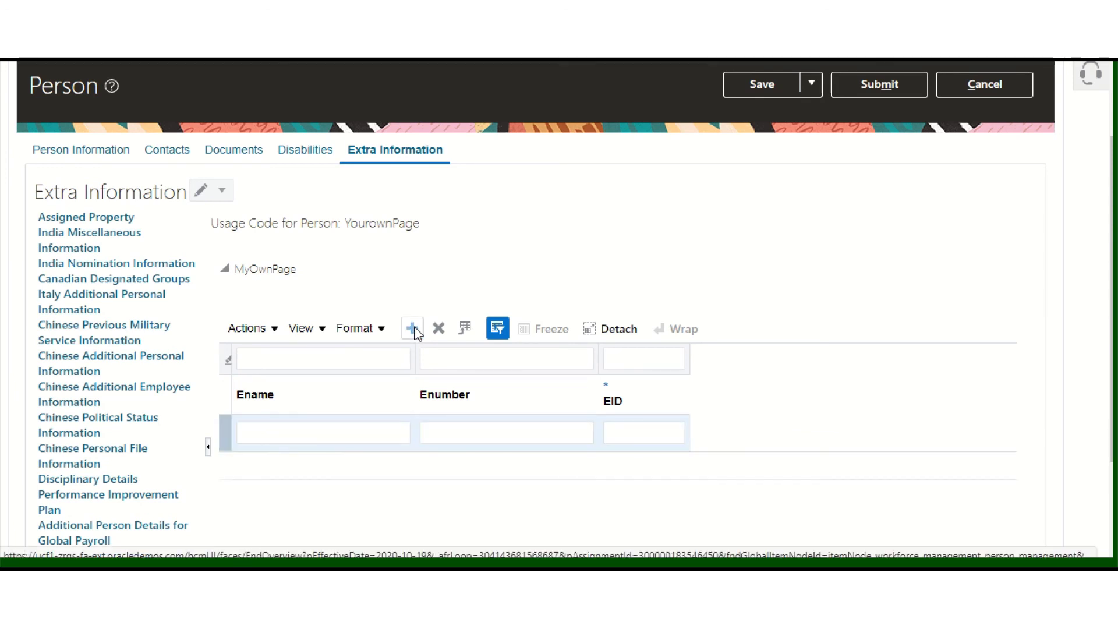
# - Enter Ename MyName and Enumber MyNumber in the new row, moving on to EID
pyautogui.click(302, 443)
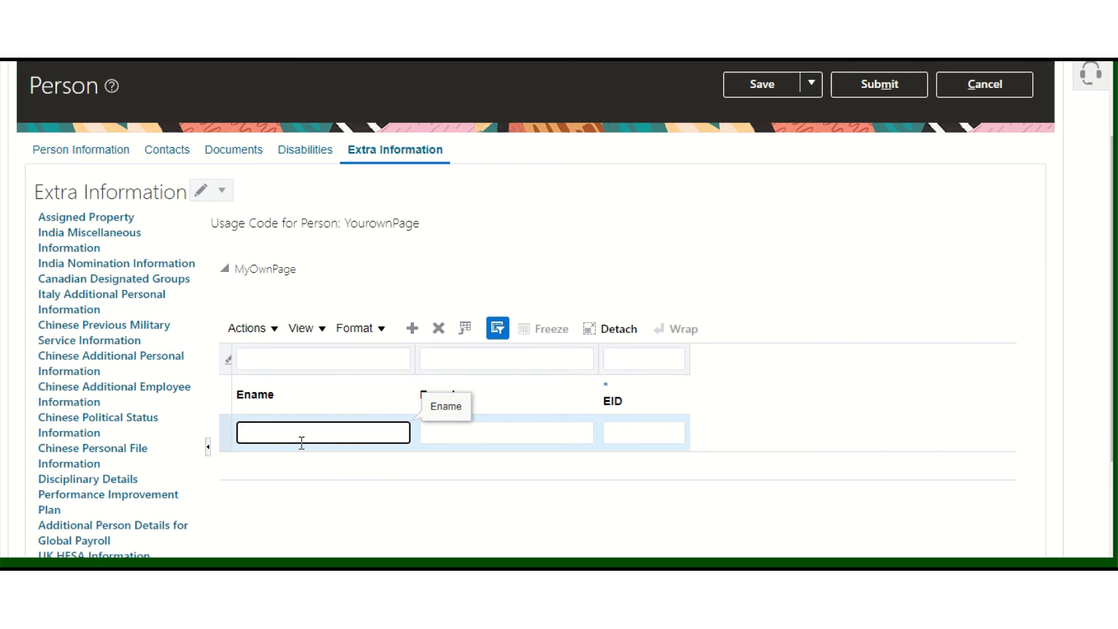
pyautogui.write('MyName')
pyautogui.press('Tab')
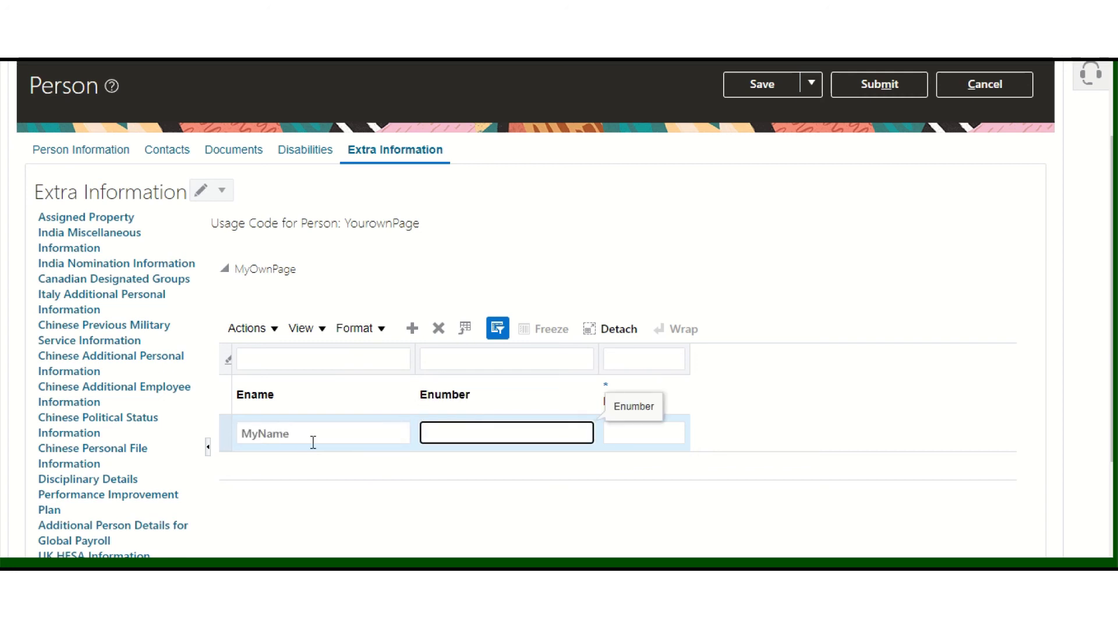
pyautogui.write('MyNumber')
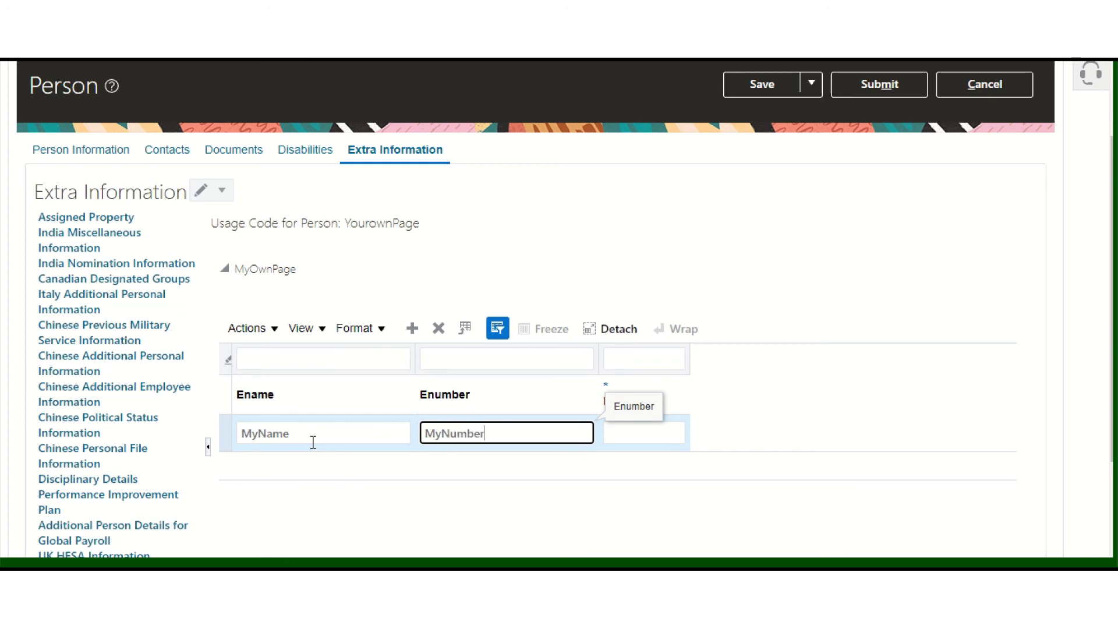
pyautogui.press('Tab')
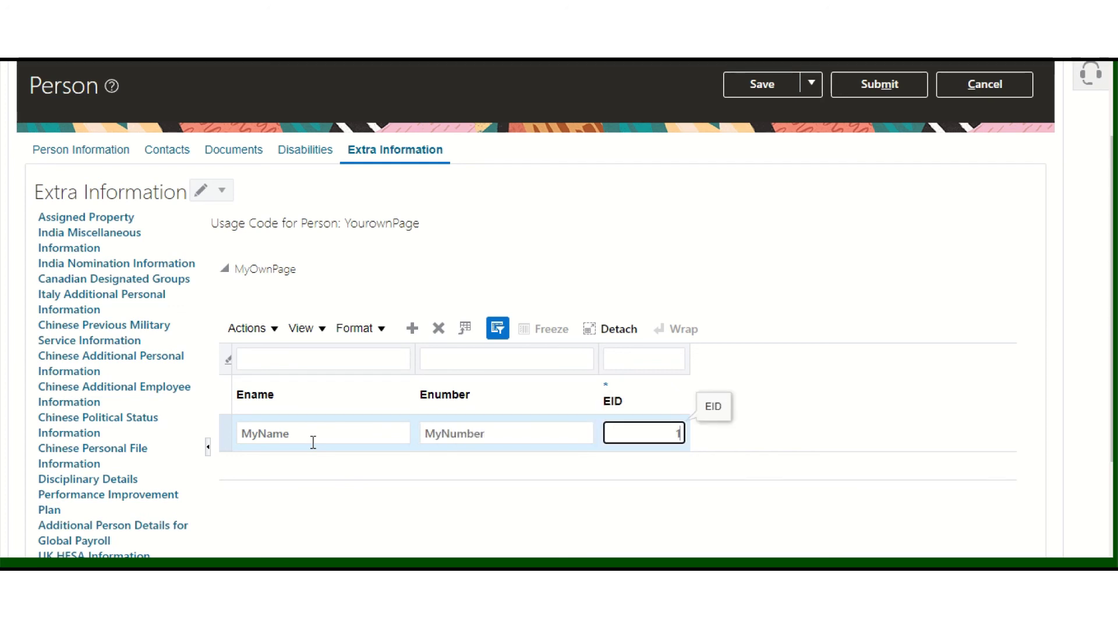
# - Save and submit the MyOwnPage row, confirm all prompts, and close the person record
pyautogui.click(777, 84)
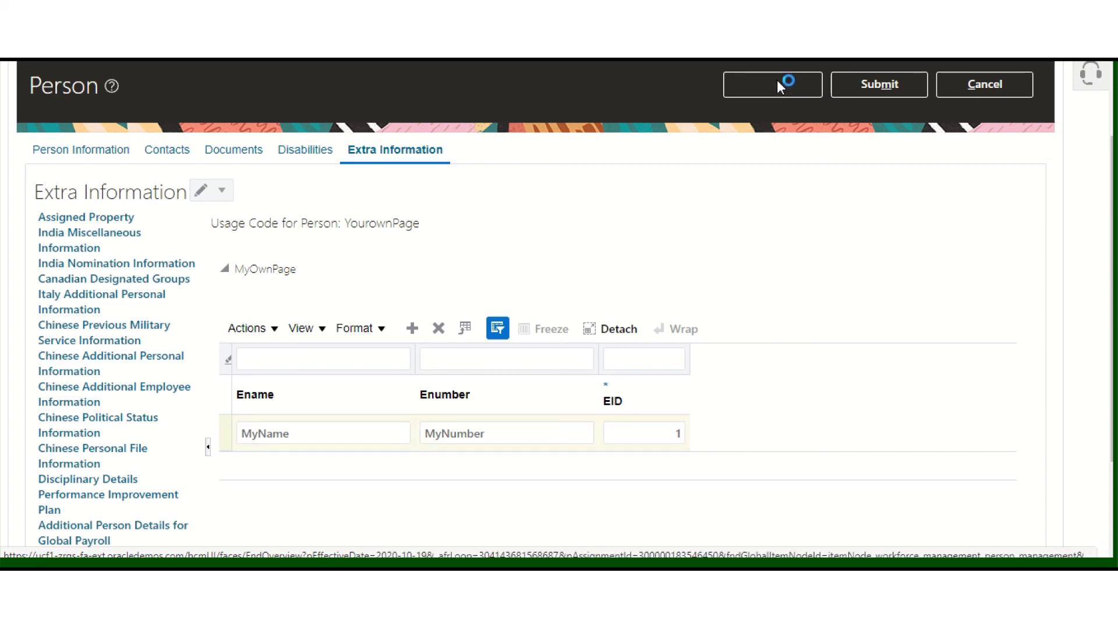
pyautogui.click(886, 87)
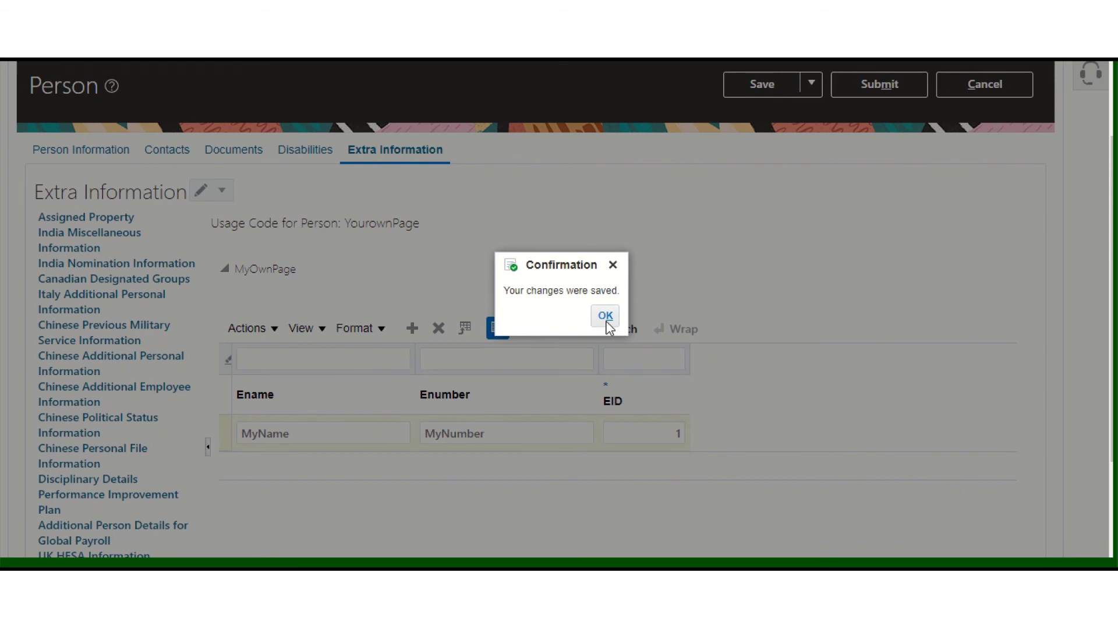
pyautogui.click(605, 317)
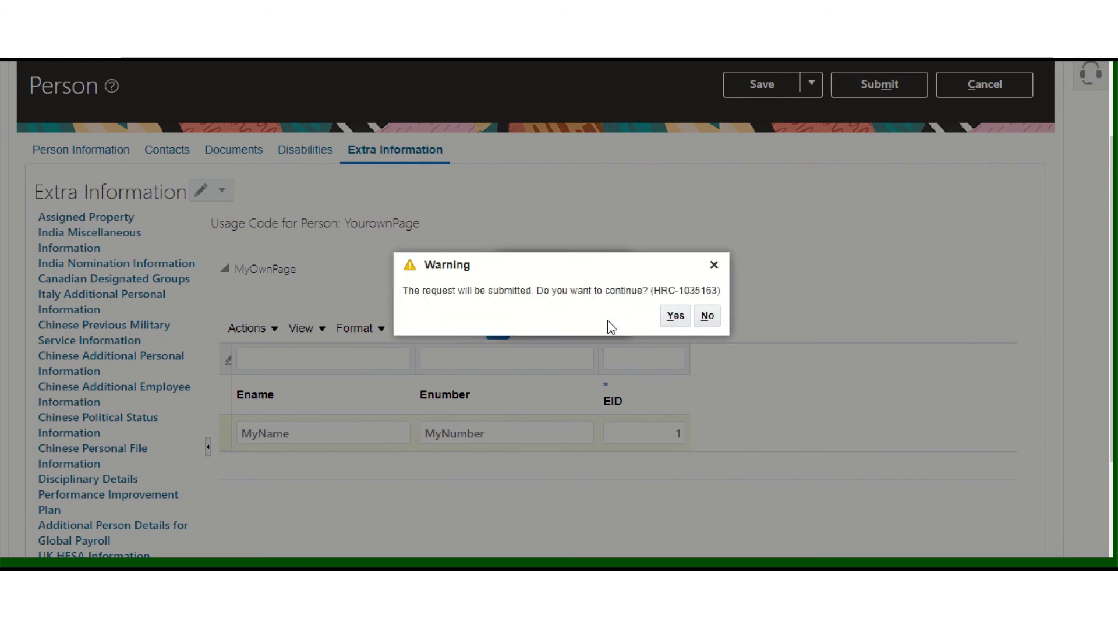
pyautogui.click(675, 319)
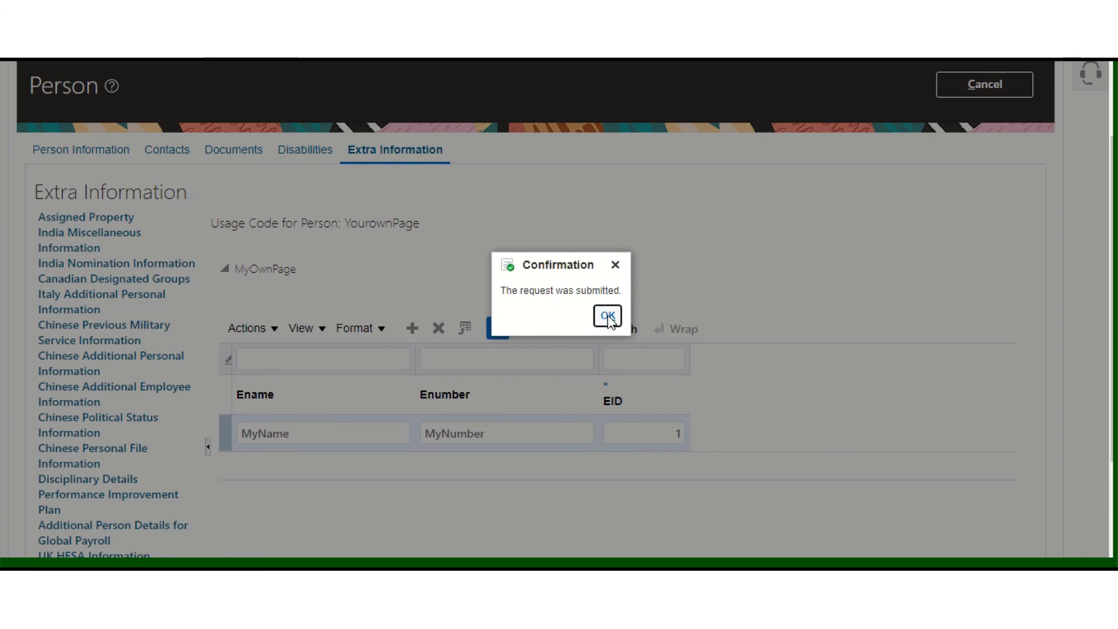
pyautogui.click(608, 317)
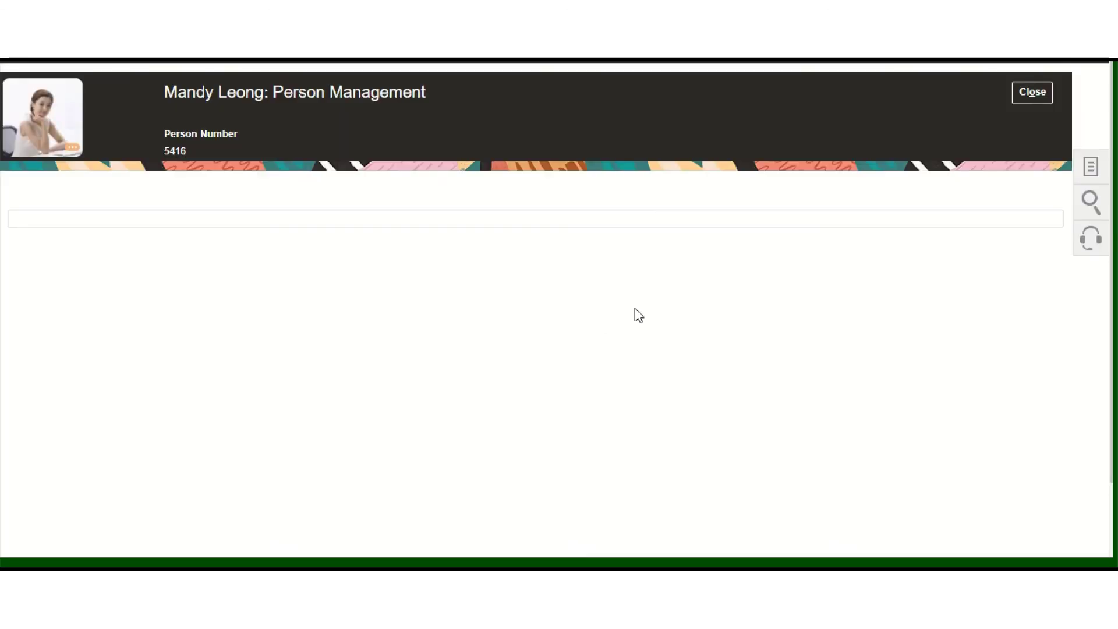
pyautogui.click(1032, 92)
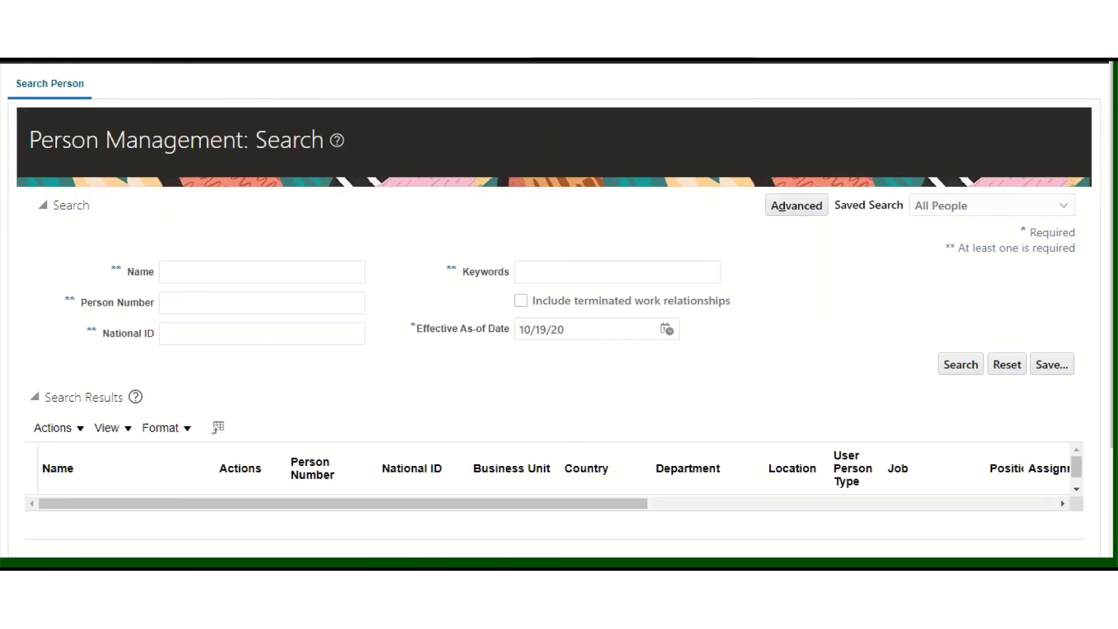
# - Return to the PowerPoint deck and advance to the closing Thank You slide
pyautogui.hotkey('alt', 'Tab')
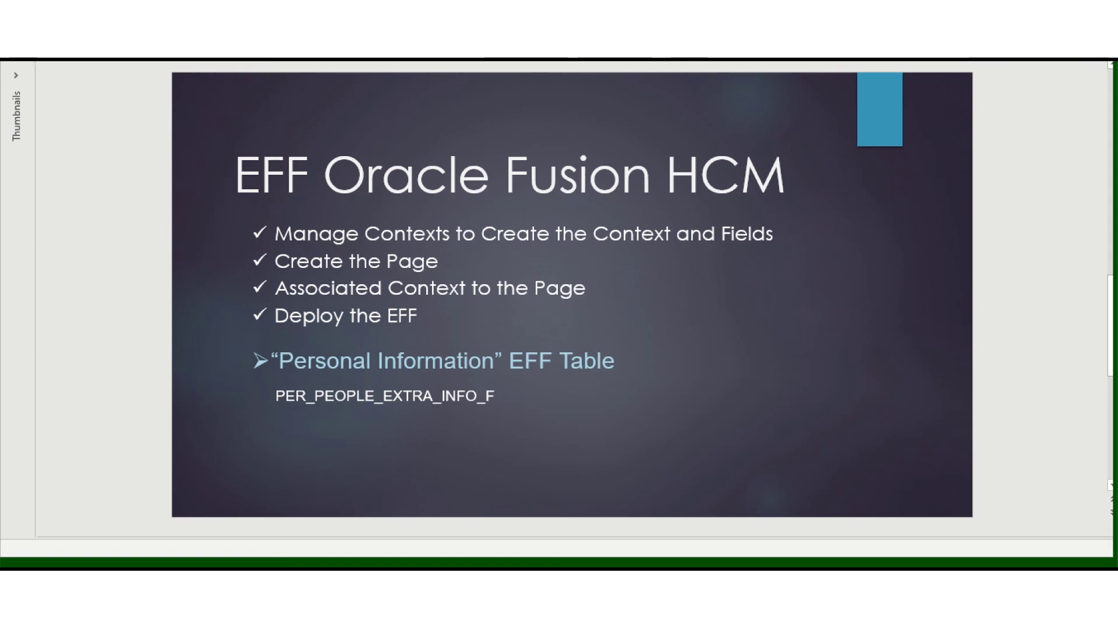
pyautogui.scroll(-1, 552, 269)
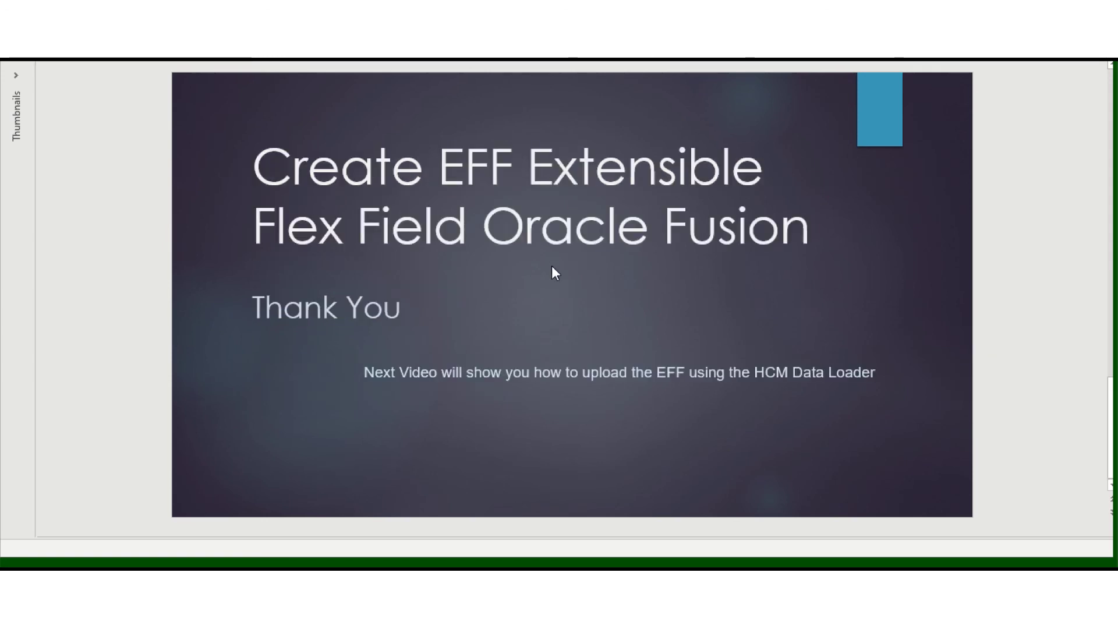